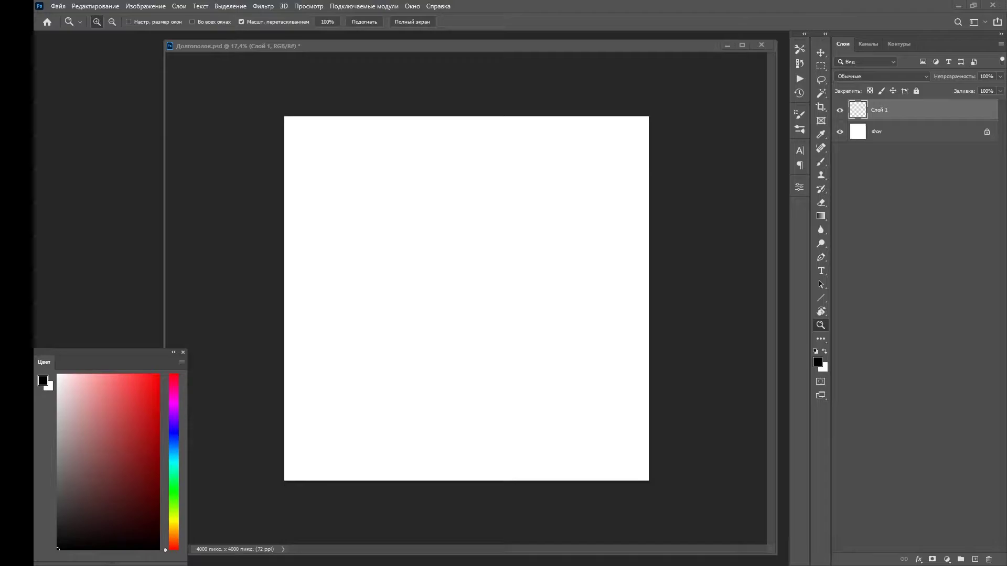
Block in the arch of hair over the head with grey and black textured strokes.
key(b)
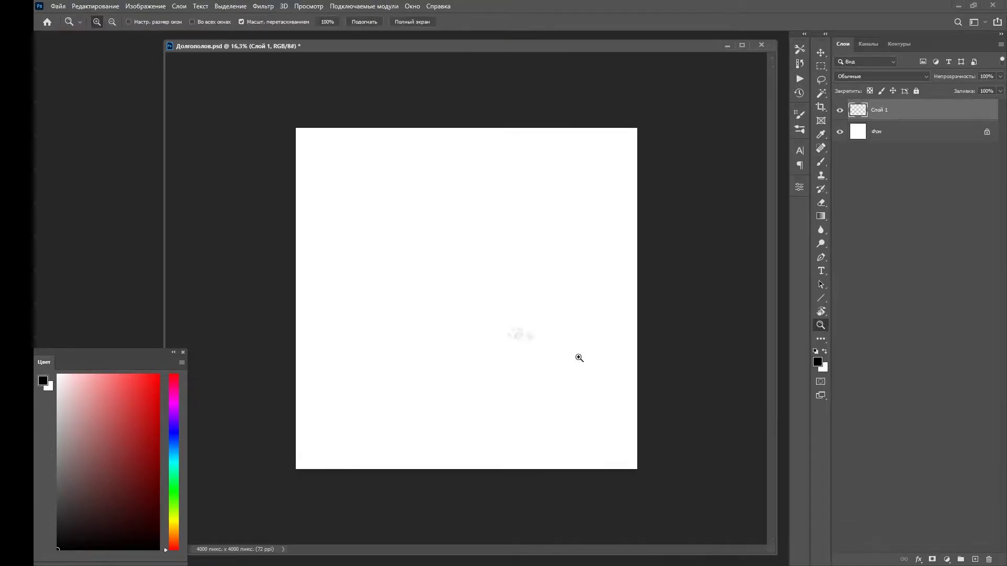
mouse_move(459, 118)
mouse_down()
mouse_move(462, 195)
mouse_move(474, 204)
mouse_move(477, 176)
mouse_up()
key(x)
key(d)
mouse_move(417, 152)
mouse_down()
mouse_move(511, 118)
mouse_move(535, 166)
mouse_up()
mouse_move(438, 139)
mouse_down()
mouse_move(454, 197)
mouse_move(495, 167)
mouse_move(426, 165)
mouse_move(398, 241)
mouse_up()
drag(519, 179, 503, 242)
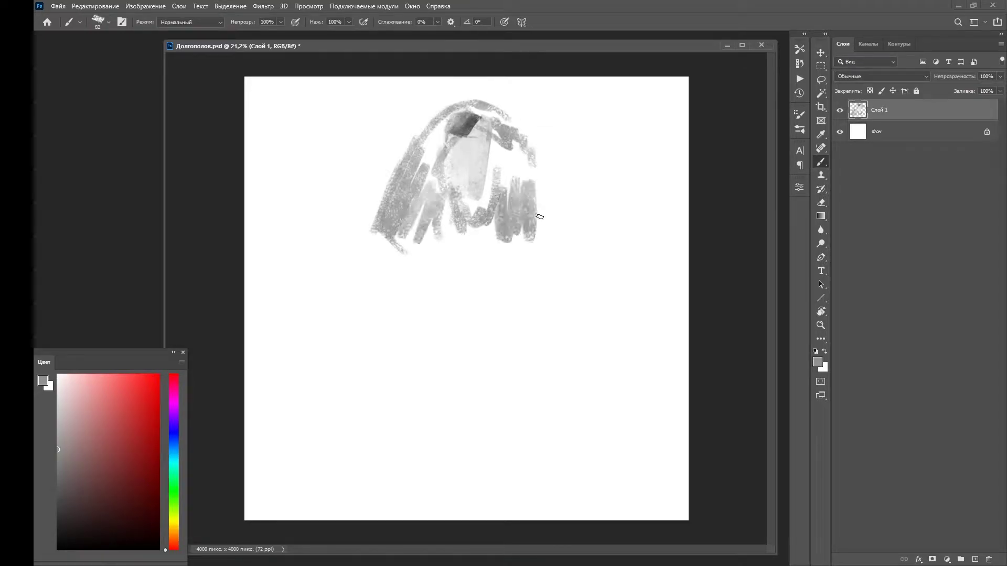
drag(546, 163, 551, 231)
Darken the hair ends and side strands with dark grey and black, sketching the jaw.
alt+click(464, 123)
drag(440, 194, 435, 247)
drag(493, 209, 503, 230)
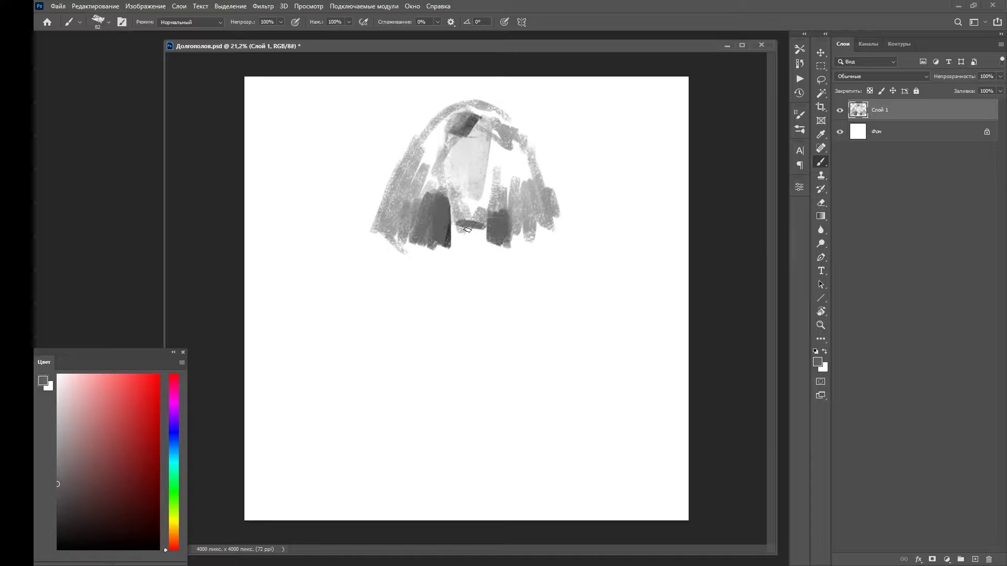
alt+click(432, 208)
drag(474, 118, 420, 184)
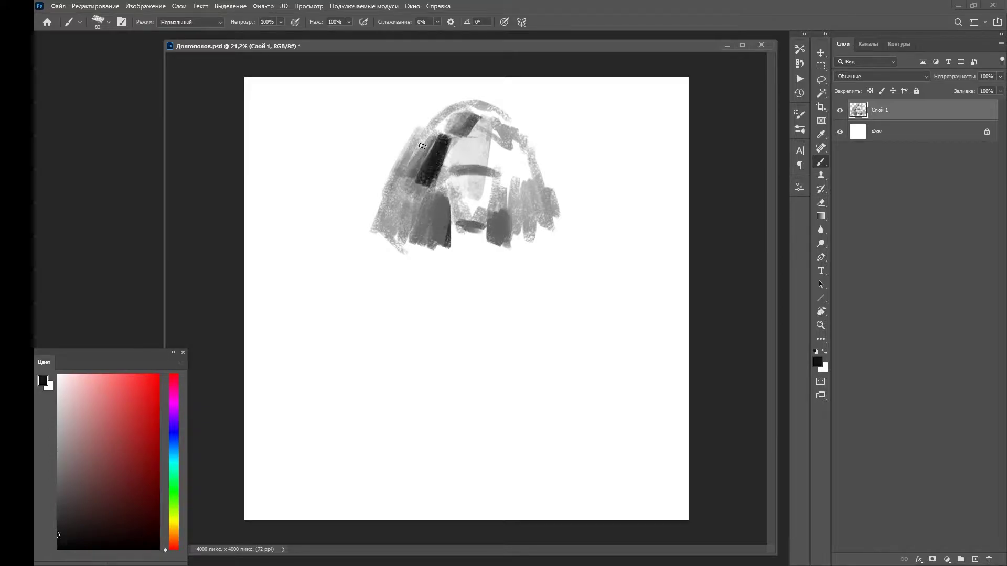
key(d)
mouse_move(505, 202)
mouse_down()
mouse_move(506, 141)
mouse_move(503, 213)
mouse_up()
mouse_move(427, 243)
mouse_down()
mouse_move(388, 267)
mouse_move(415, 323)
mouse_move(477, 354)
mouse_move(527, 446)
mouse_up()
Sketch the crossed chair legs, folded arms and body with grey strokes.
drag(506, 346, 595, 506)
drag(566, 386, 516, 493)
mouse_move(517, 325)
mouse_down()
mouse_move(577, 362)
mouse_move(416, 346)
mouse_up()
drag(435, 254, 409, 343)
Paint mid-grey vertical strokes for the shoulders below the hair.
alt+click(420, 293)
drag(409, 254, 382, 320)
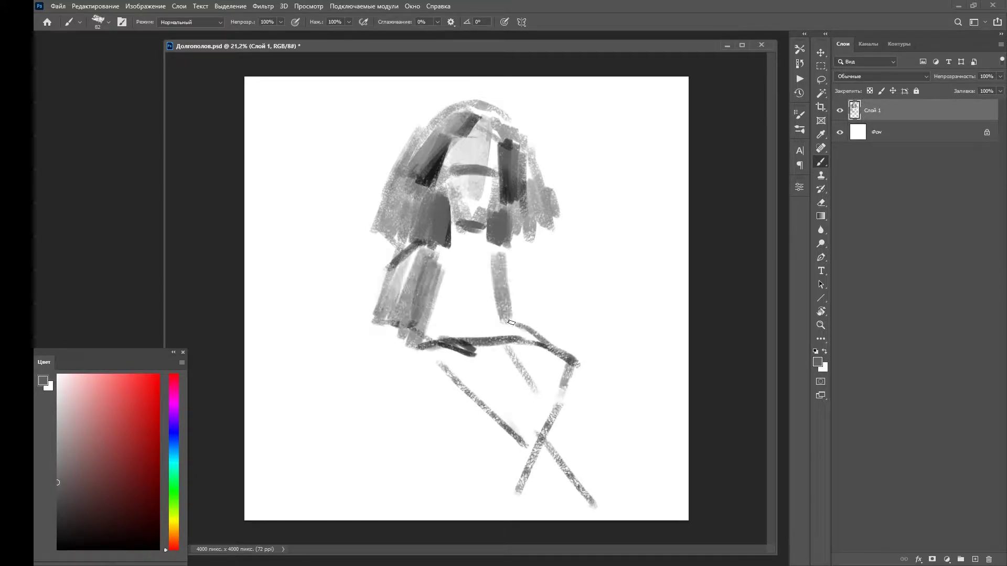
drag(503, 254, 503, 322)
drag(546, 246, 546, 314)
Darken the right section of hair with black strands.
alt+click(538, 238)
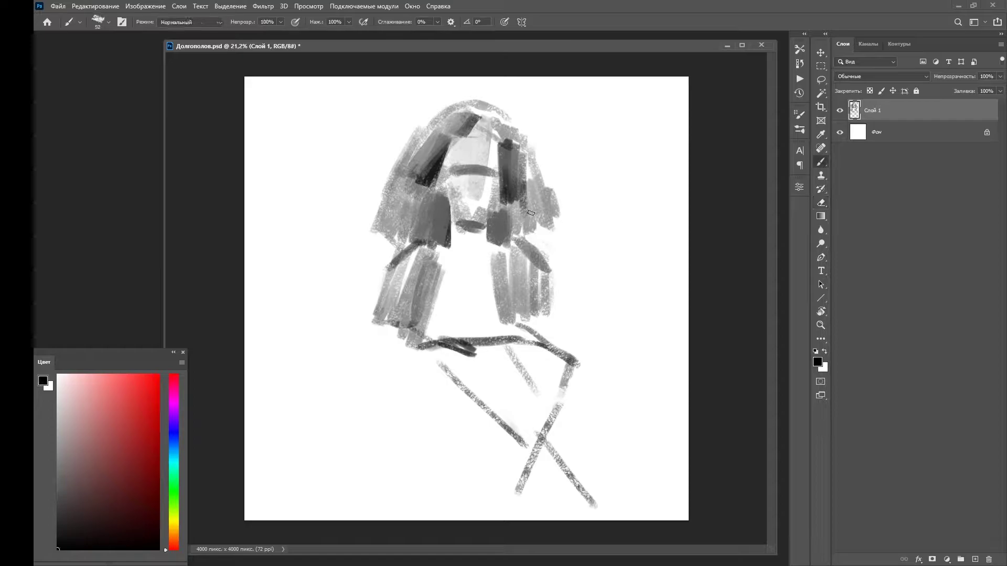
drag(529, 210, 532, 246)
drag(511, 194, 507, 238)
drag(550, 194, 542, 225)
Add light grey highlights on the right hair and the face area.
alt+click(521, 159)
drag(524, 154, 527, 210)
drag(530, 136, 538, 191)
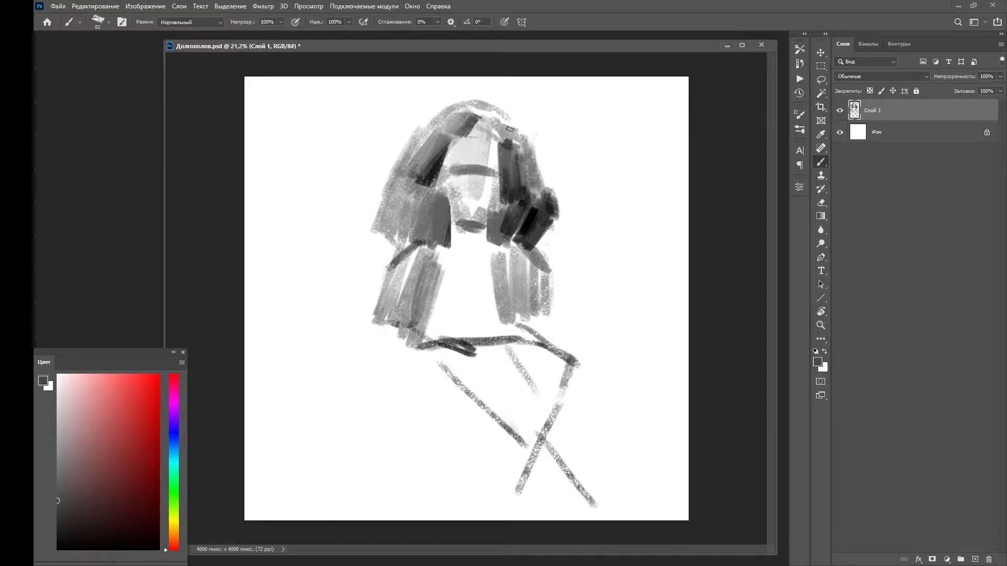
drag(525, 107, 496, 149)
Zoom in and paint a dark brow stroke and nose shadow with a smaller brush.
scroll(493, 134, up, 2)
drag(414, 141, 478, 136)
scroll(477, 137, down, 3)
scroll(475, 194, up, 3)
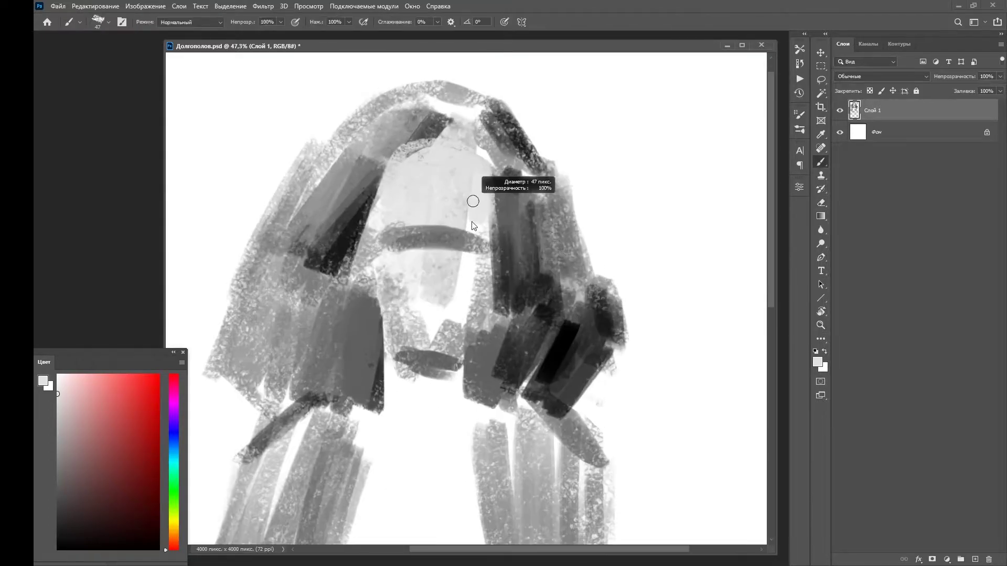
key(d)
mouse_move(394, 245)
mouse_down()
mouse_move(420, 235)
mouse_move(462, 276)
mouse_up()
alt+click(468, 242)
Sample a darker grey and paint hair strands beside the face and along the forehead.
alt+click(500, 204)
drag(498, 178, 498, 243)
drag(511, 171, 516, 236)
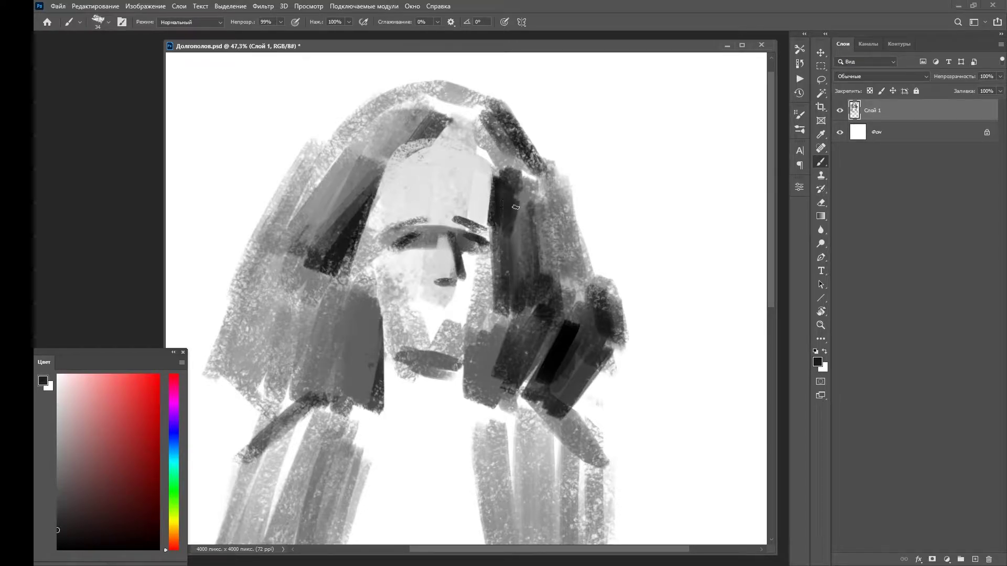
drag(451, 123, 495, 192)
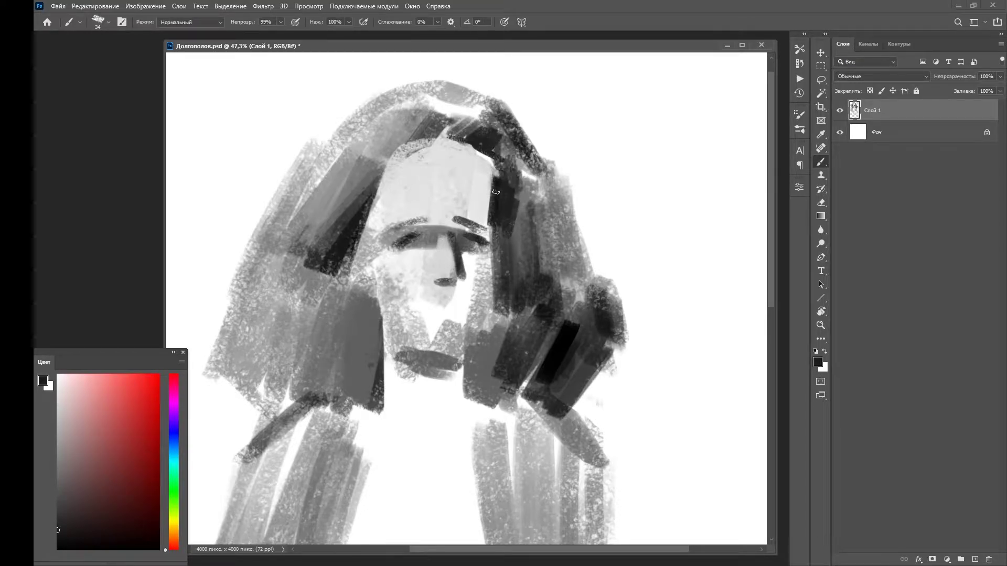
Draw the dark jawline, brighten under the chin and shade the neck in greys.
drag(385, 336, 421, 354)
alt+click(407, 379)
drag(396, 347, 419, 372)
drag(385, 411, 370, 341)
mouse_move(372, 291)
mouse_down()
mouse_move(390, 346)
mouse_move(430, 360)
mouse_up()
drag(469, 214, 492, 308)
alt+click(376, 334)
drag(377, 321, 349, 401)
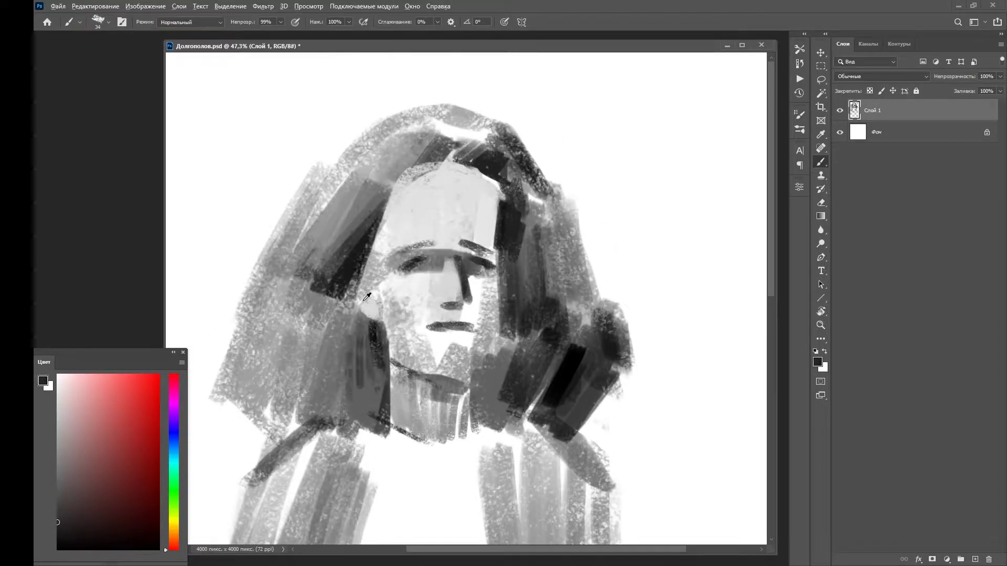
Enlarge the brush and broadly shade the hair left of the jaw.
key(0)
drag(357, 321, 314, 404)
drag(314, 362, 246, 419)
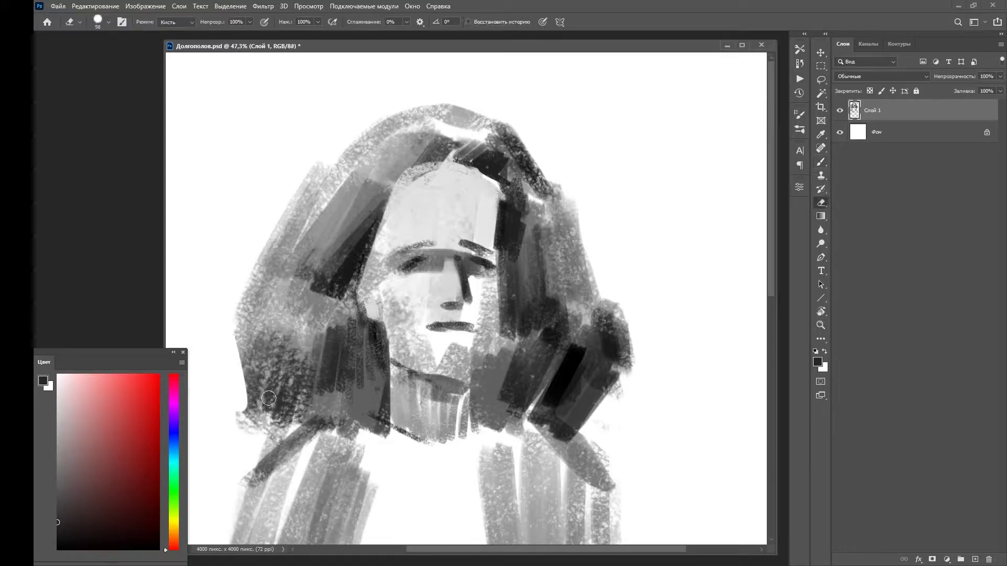
mouse_move(244, 362)
mouse_down()
mouse_move(328, 319)
mouse_move(372, 441)
mouse_up()
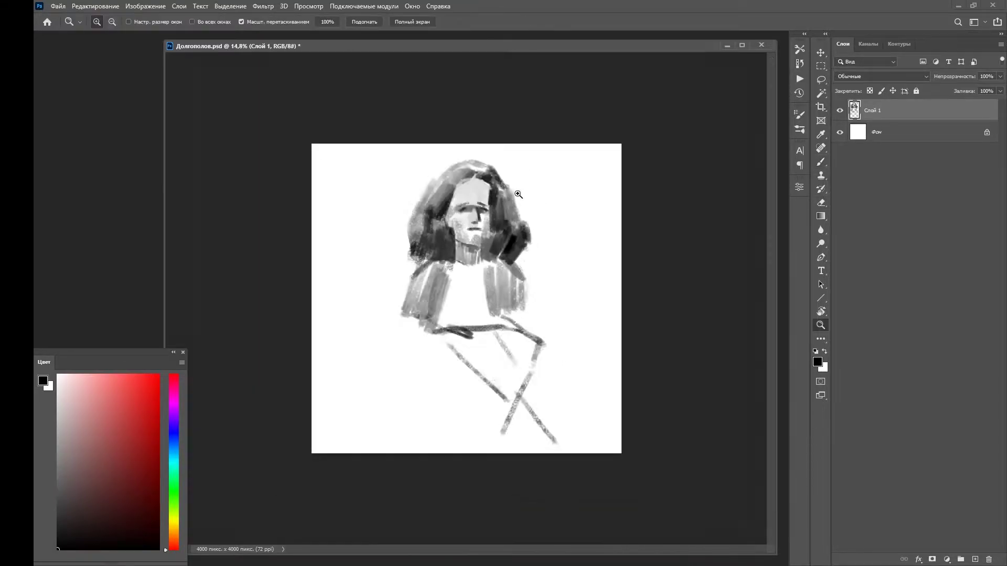
Darken the eyebrow and add dark strands left of the forehead and at the crown.
drag(276, 203, 294, 225)
drag(451, 220, 464, 231)
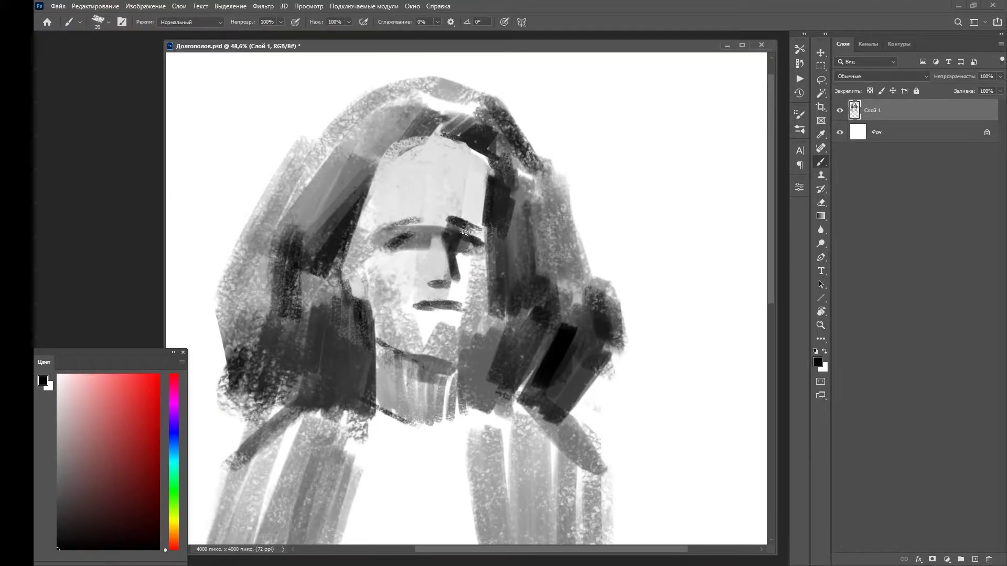
alt+click(372, 196)
drag(336, 207, 443, 94)
mouse_move(399, 131)
mouse_down()
mouse_move(438, 79)
mouse_move(446, 128)
mouse_up()
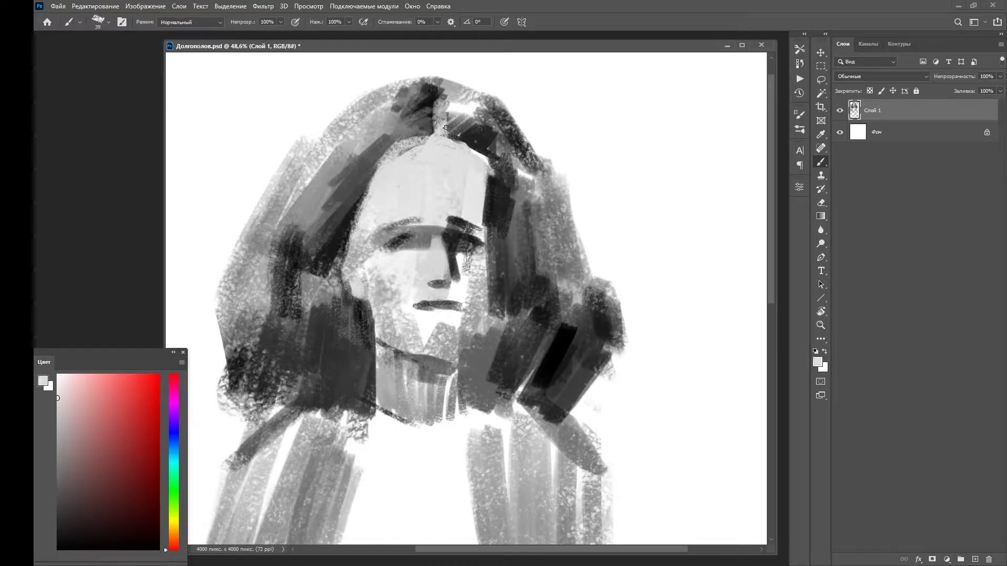
Sample greys from the nose bridge and paint a black eyebrow stroke.
scroll(447, 128, down, 3)
scroll(367, 209, up, 5)
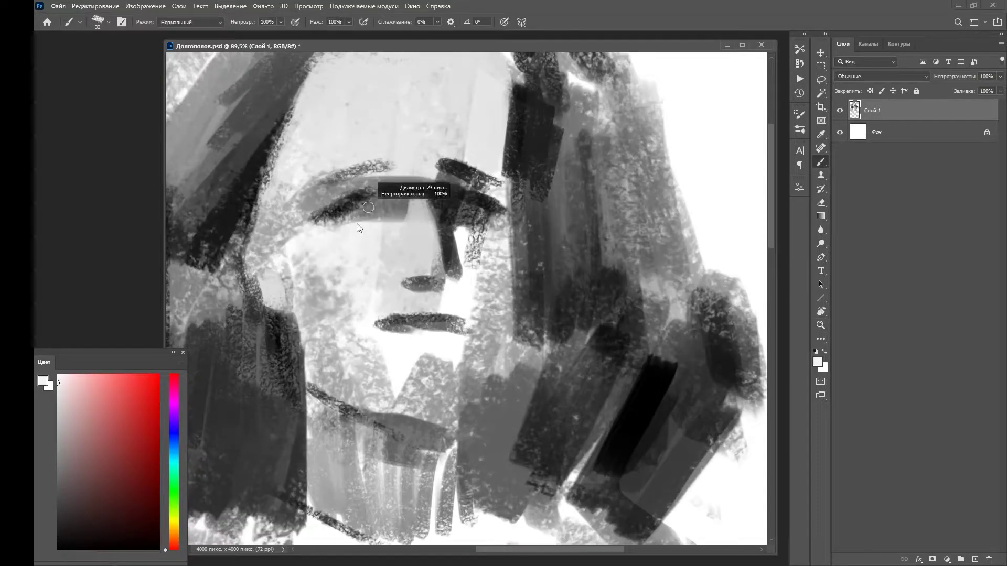
alt+click(379, 227)
alt+click(402, 217)
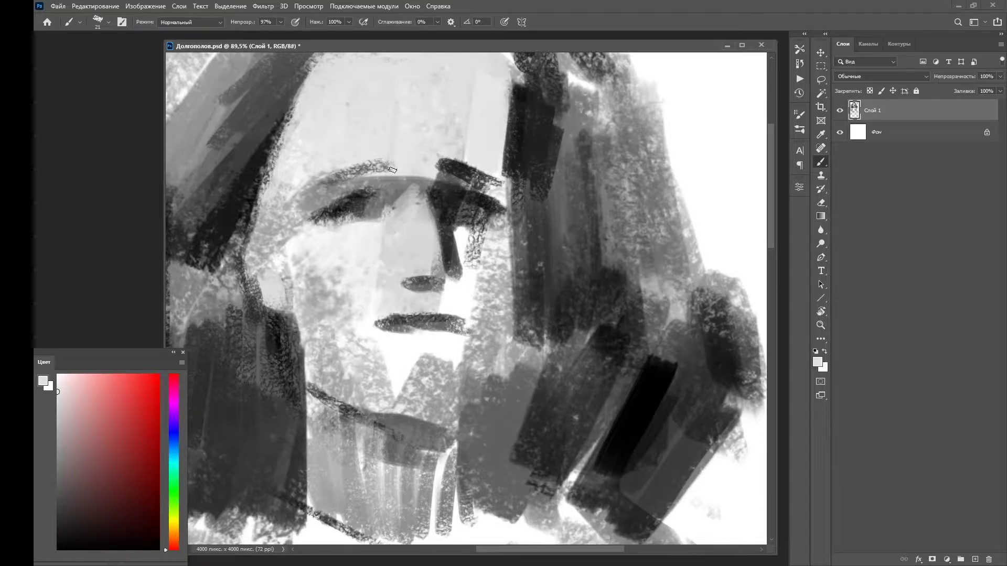
key(d)
mouse_move(393, 168)
mouse_down()
mouse_move(311, 193)
mouse_move(374, 208)
mouse_up()
Darken the mouth, the right side of the face and the chin line in black.
key(d)
scroll(355, 275, down, 5)
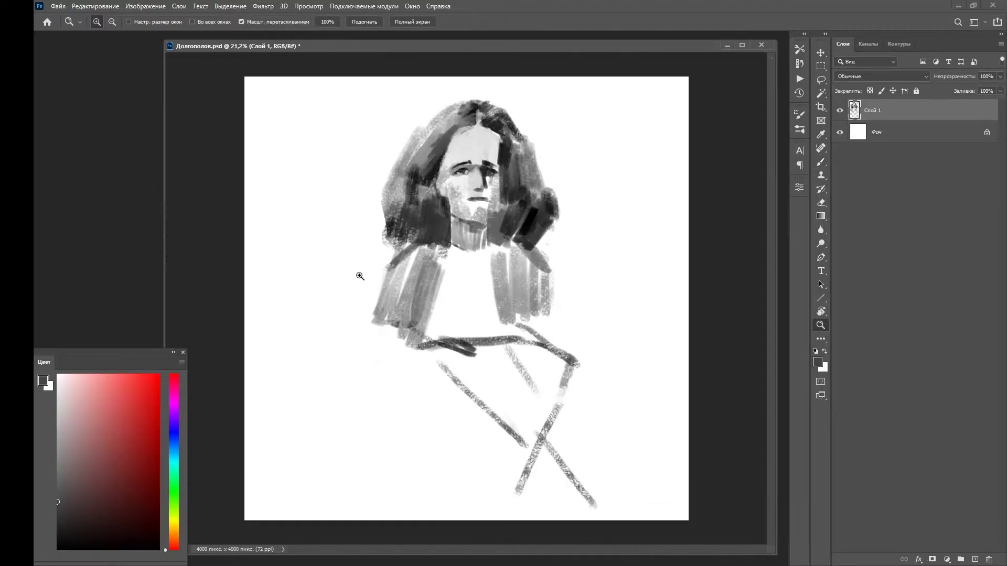
scroll(461, 213, up, 4)
drag(372, 270, 402, 268)
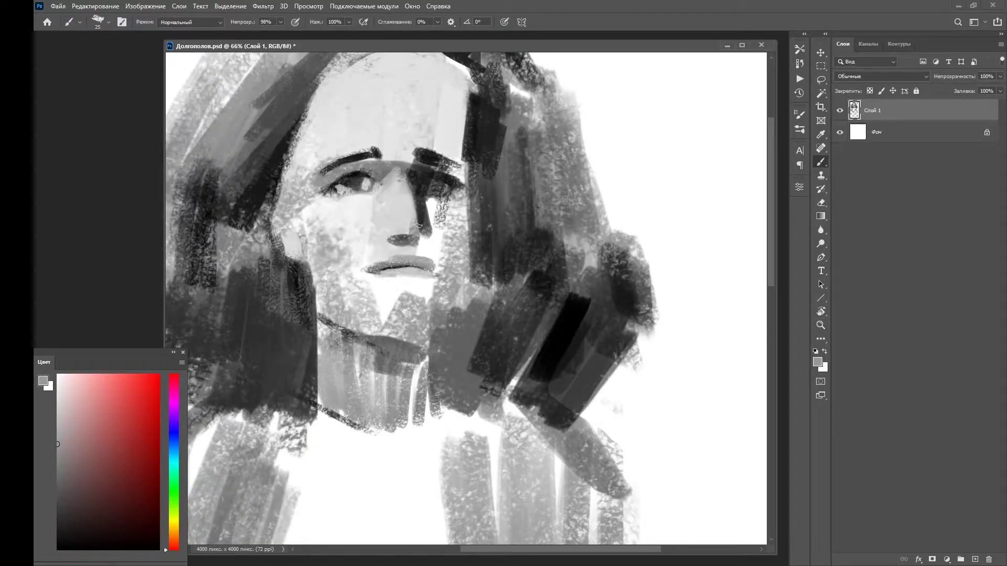
mouse_move(464, 223)
mouse_down()
mouse_move(428, 336)
mouse_move(436, 354)
mouse_up()
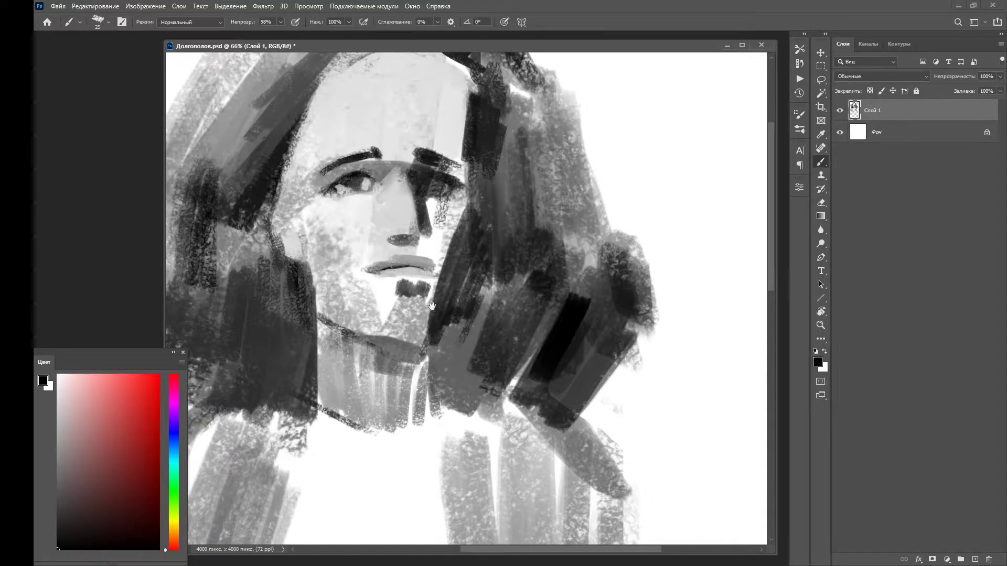
scroll(435, 289, down, 2)
drag(380, 298, 436, 303)
Reset colours to black and white and paint a dark stroke down the cheek.
alt+click(435, 303)
scroll(435, 303, down, 2)
scroll(450, 270, up, 3)
key(d)
key(x)
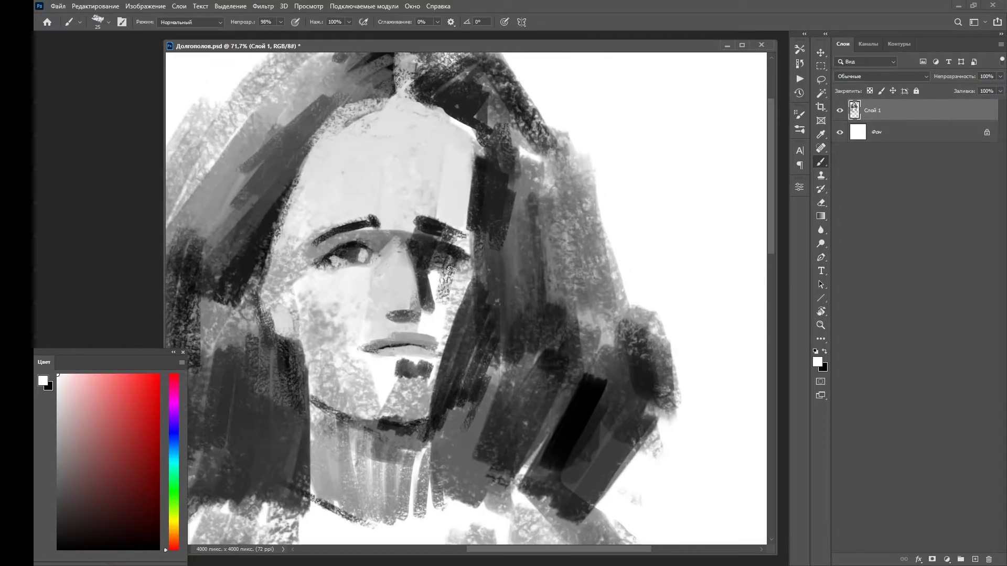
key(x)
drag(441, 267, 441, 336)
Brighten the forehead with white, then add dark strokes across the face.
scroll(446, 341, down, 3)
scroll(336, 220, up, 3)
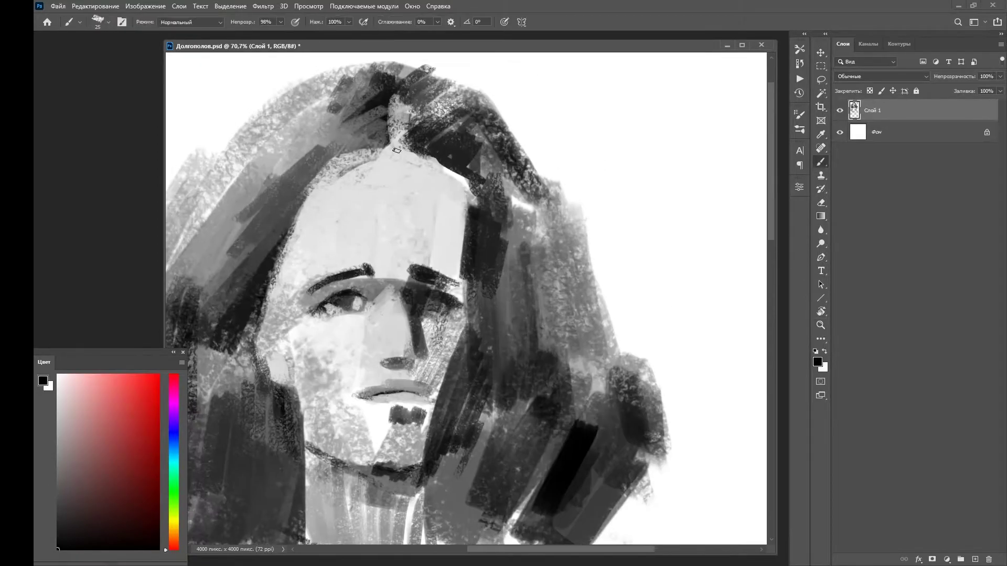
key(x)
mouse_move(341, 233)
mouse_down()
mouse_move(327, 198)
mouse_move(273, 291)
mouse_up()
key(x)
drag(331, 205, 283, 294)
mouse_move(472, 173)
mouse_down()
mouse_move(388, 330)
mouse_move(367, 430)
mouse_up()
Zoom out to the whole painting and add mid-grey strokes on the lower-left hair.
key(z)
scroll(527, 267, down, 4)
key(b)
scroll(398, 294, up, 2)
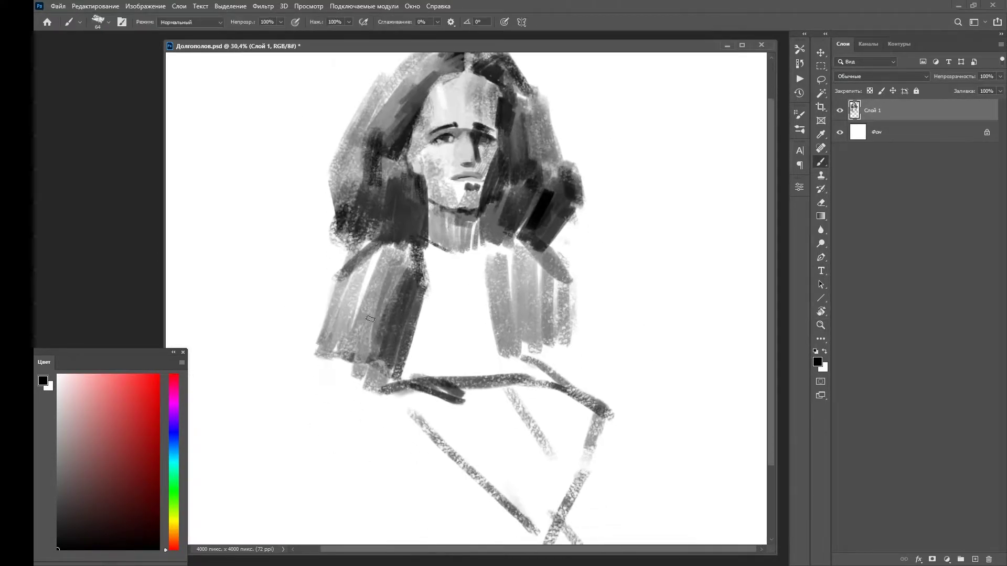
alt+click(408, 282)
scroll(408, 281, down, 3)
mouse_move(336, 294)
mouse_down()
mouse_move(367, 314)
mouse_move(320, 336)
mouse_up()
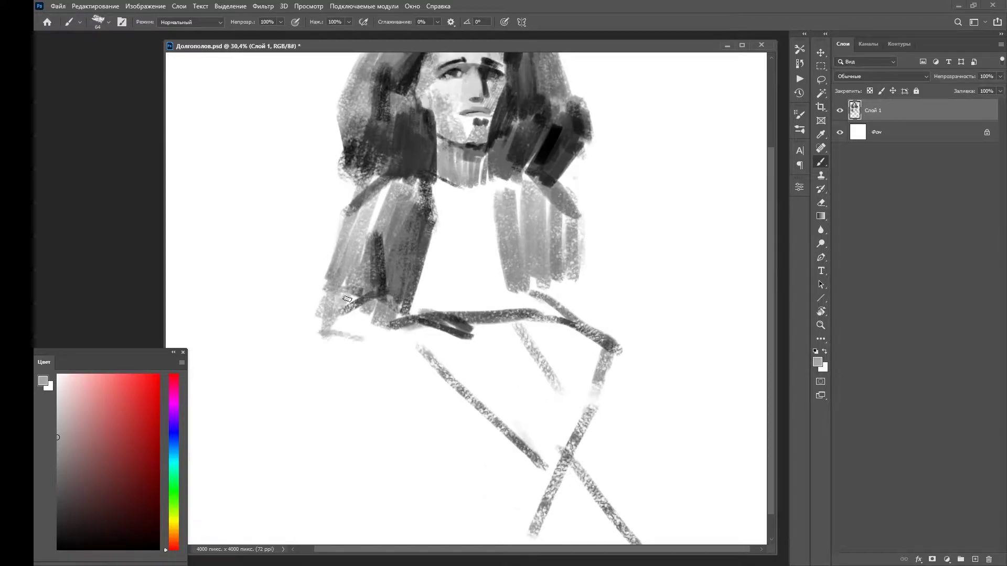
Paint a black patch at the wrist, shape the hand in grey, and mark the left arm.
key(d)
mouse_move(388, 294)
mouse_down()
mouse_move(355, 349)
mouse_move(362, 367)
mouse_move(440, 359)
mouse_up()
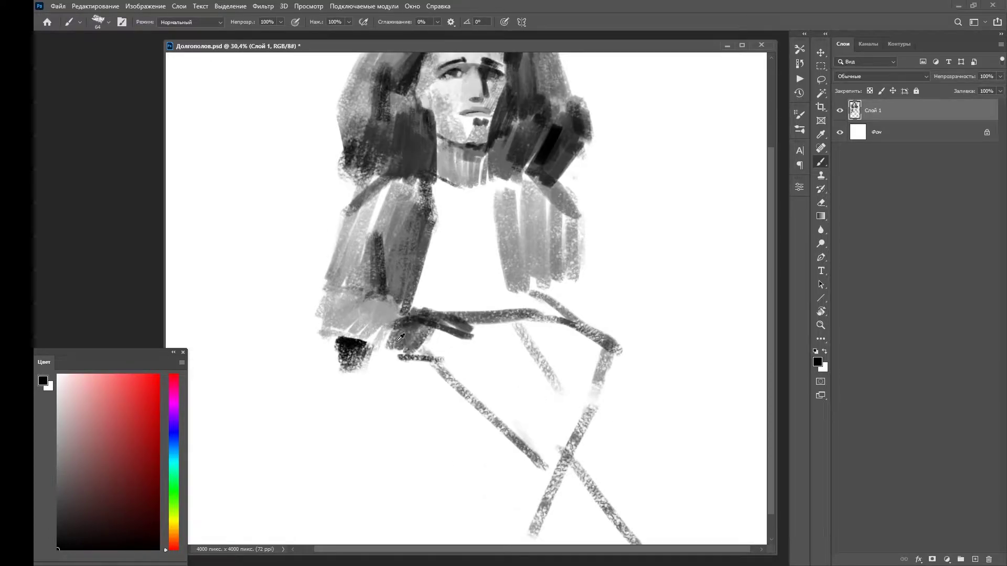
alt+click(388, 315)
drag(414, 315, 461, 357)
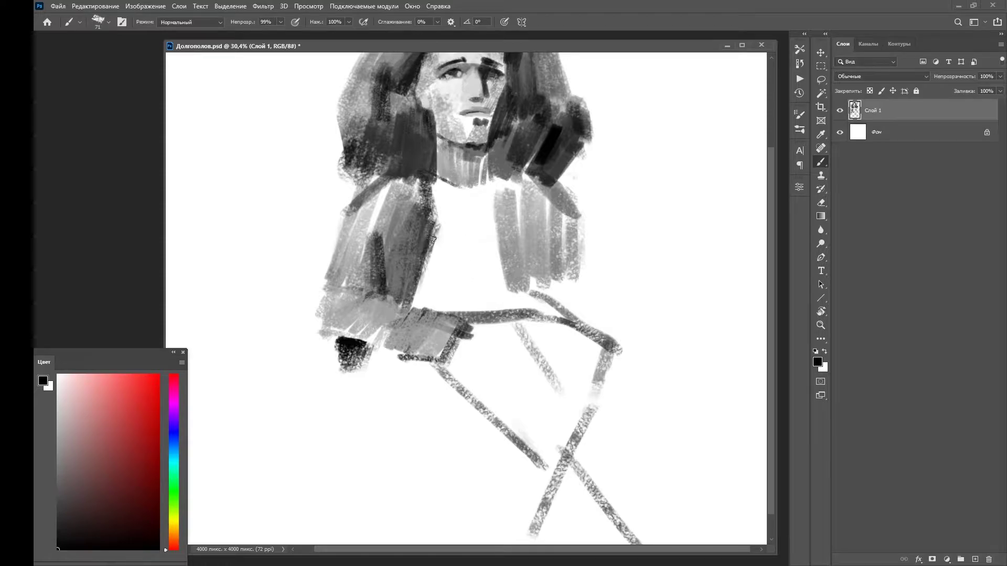
drag(405, 212, 425, 207)
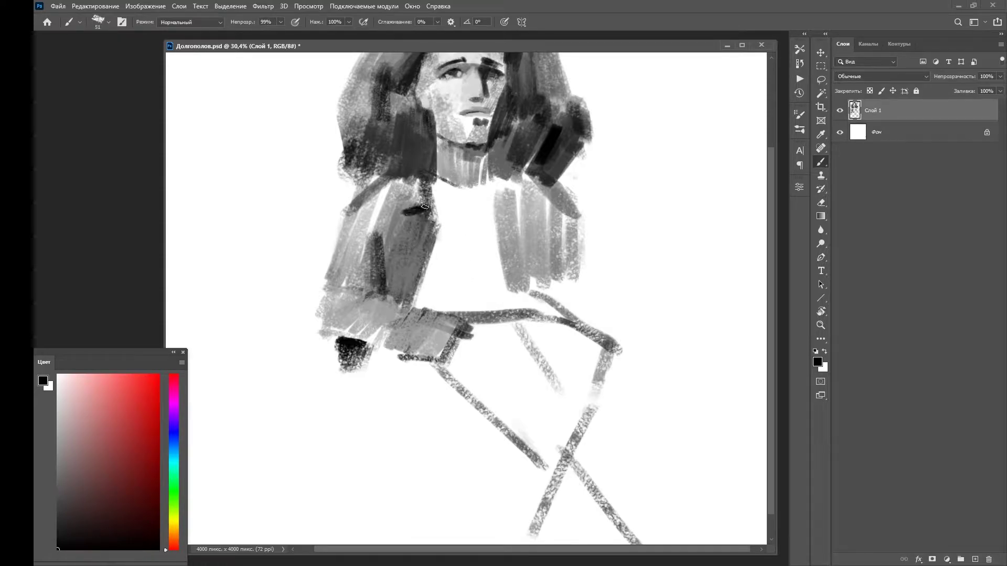
Pick white as the paint colour and zoom back in on the painting.
alt+click(387, 208)
scroll(387, 209, down, 5)
scroll(496, 267, up, 3)
scroll(495, 267, up, 1)
scroll(433, 189, up, 1)
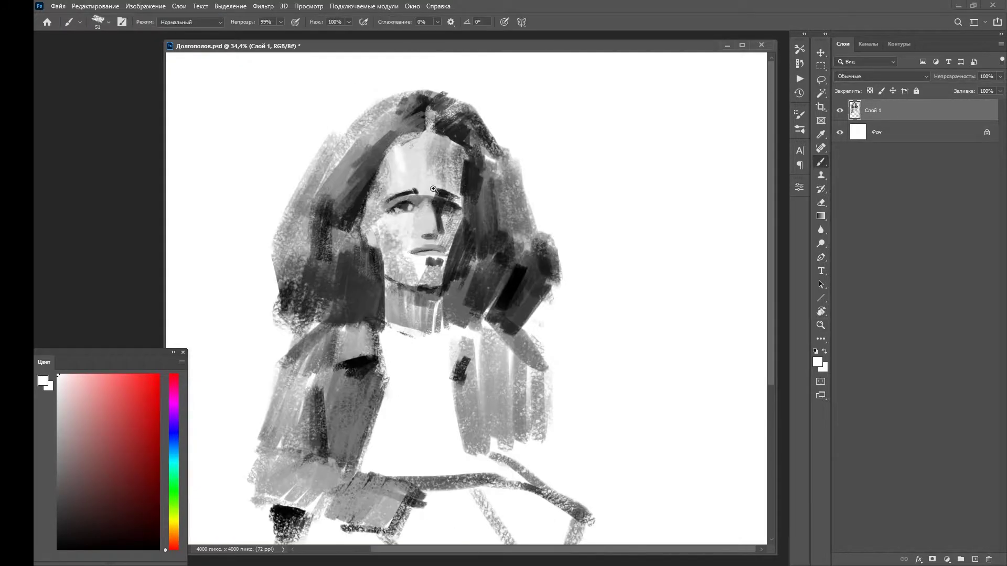
scroll(433, 190, up, 2)
Paint a light grey stroke down the left cheek and dark hair strokes beside the face.
alt+click(435, 234)
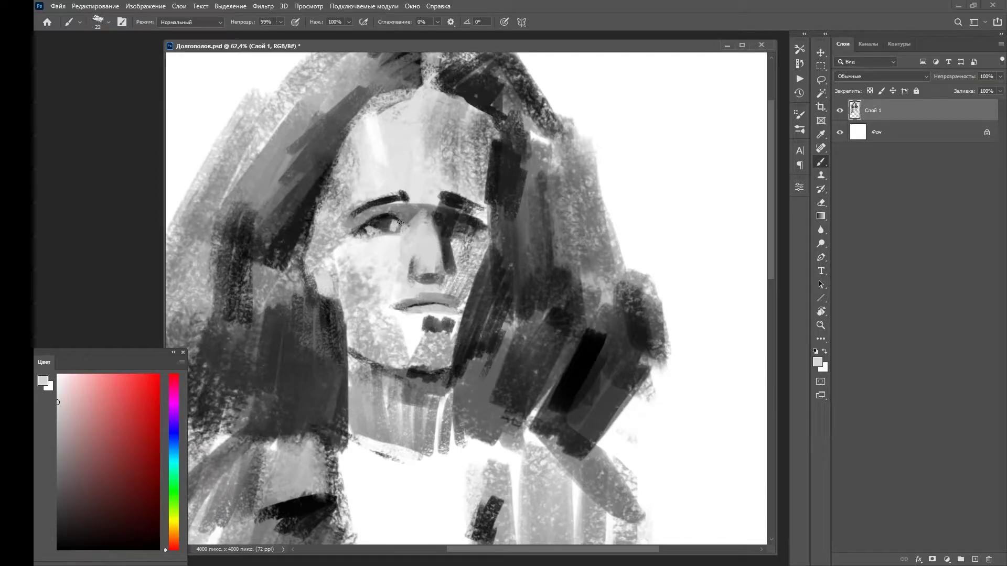
drag(333, 238, 342, 346)
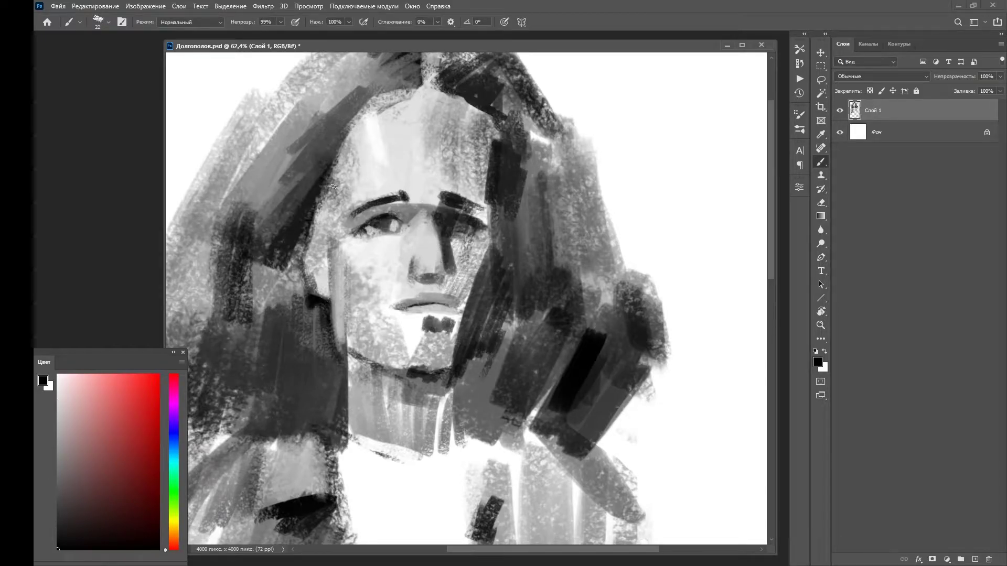
drag(315, 247, 346, 115)
drag(325, 210, 341, 287)
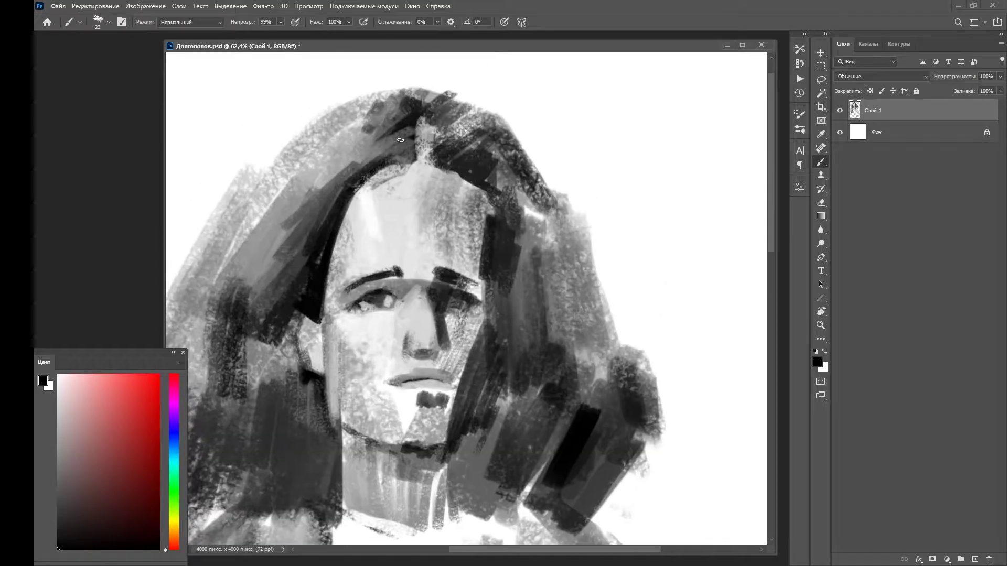
drag(293, 199, 378, 105)
drag(326, 220, 357, 244)
drag(331, 325, 315, 226)
Zoom out to check the figure, then add the empty Layer 2 above Layer 1.
key(ctrl+minus)
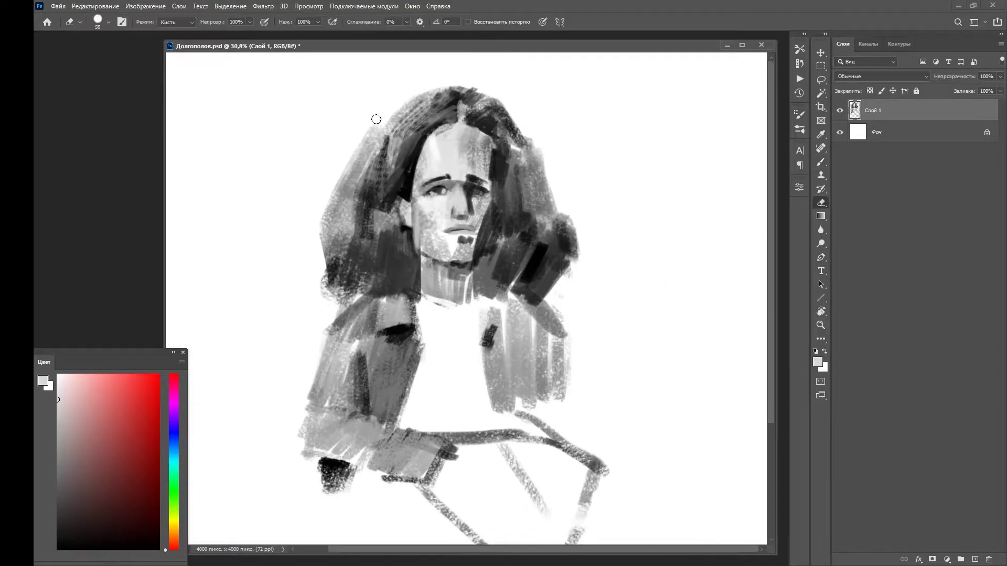
key(z)
drag(555, 292, 572, 255)
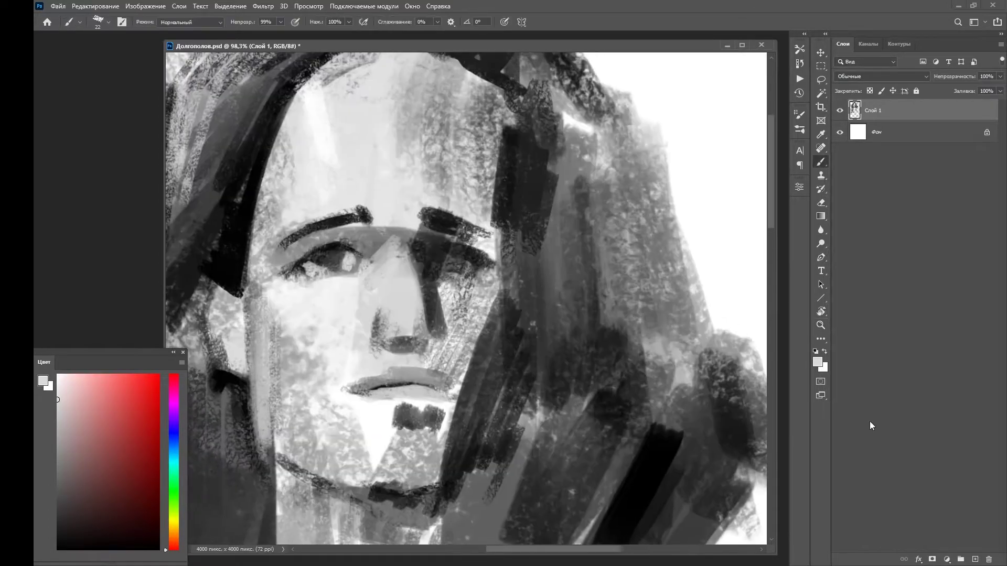
drag(345, 295, 353, 269)
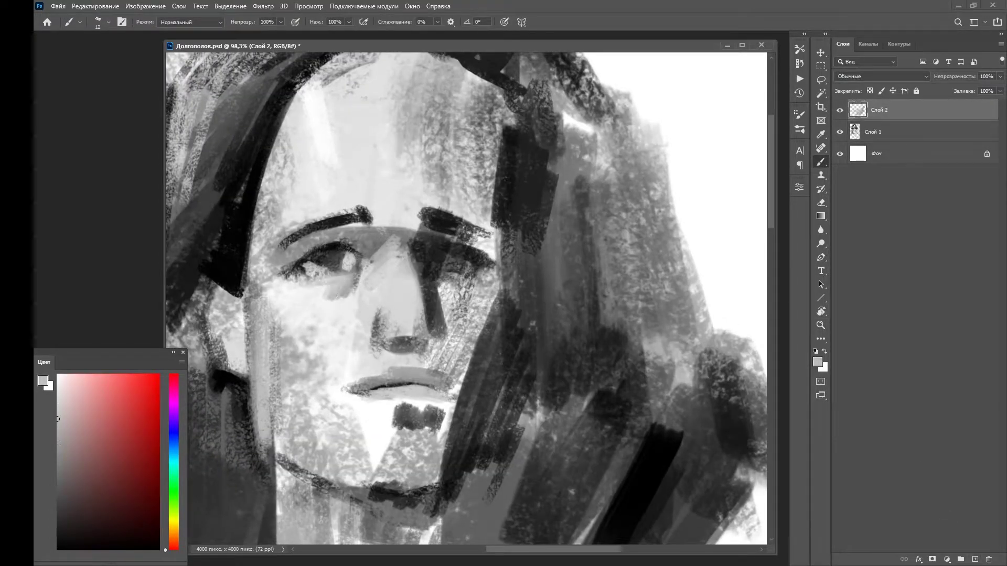
Shrink the brush to size 14, sample a grey and thicken the left eyebrow.
key(d)
alt+right_click(333, 257)
alt+click(321, 255)
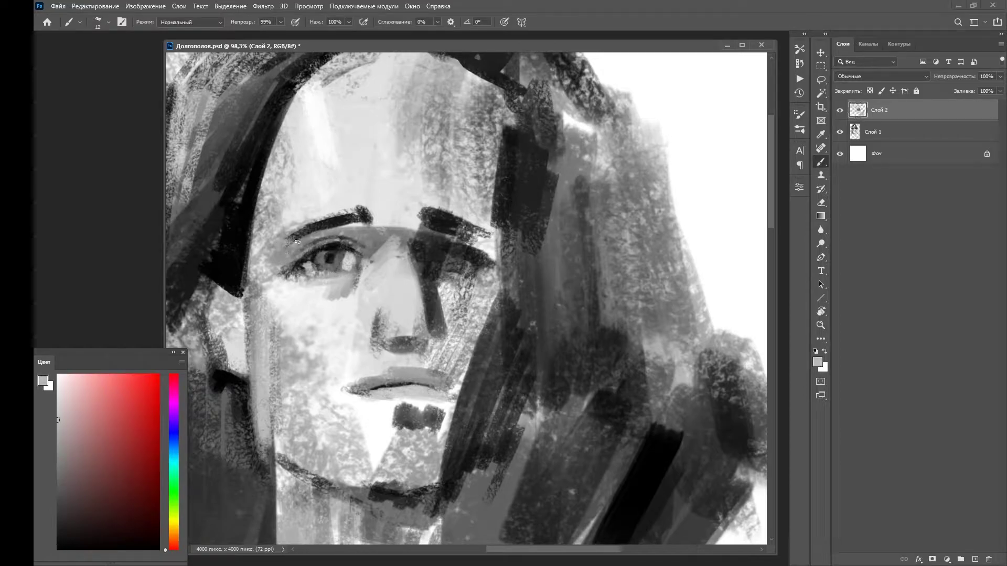
drag(305, 228, 357, 214)
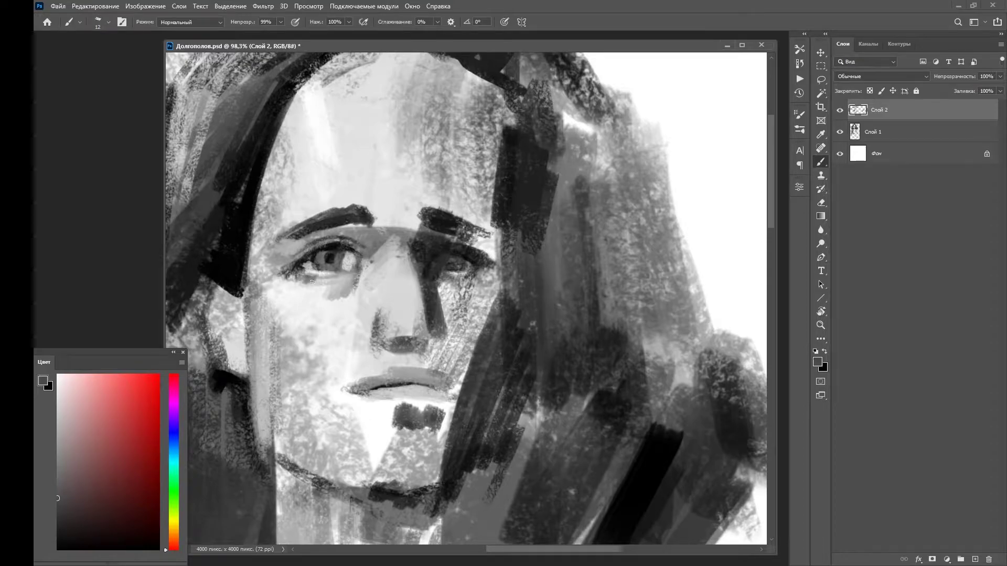
scroll(312, 282, down, 5)
scroll(409, 274, up, 4)
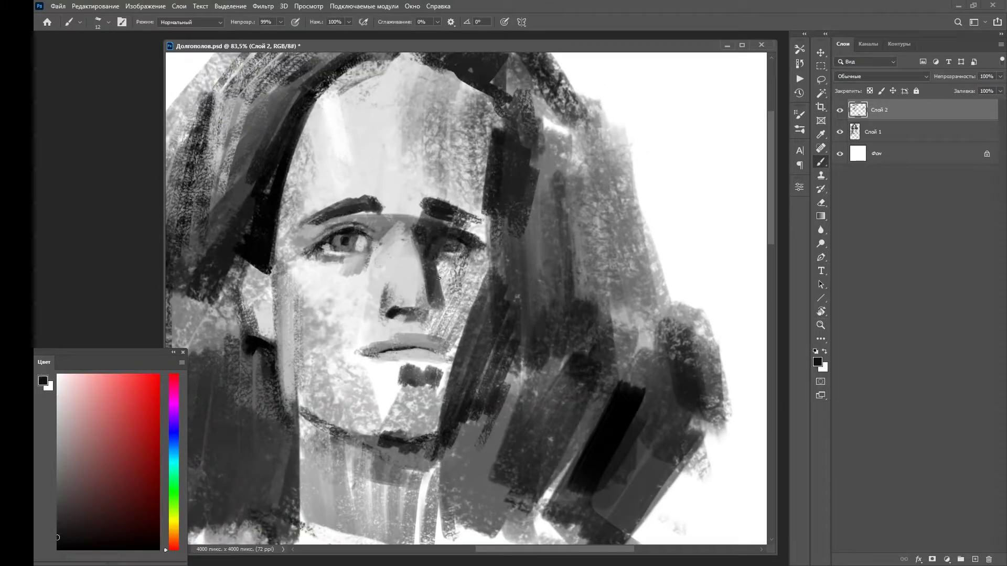
Shade the side of the nose with two grey strokes.
drag(431, 345, 438, 307)
drag(436, 288, 450, 289)
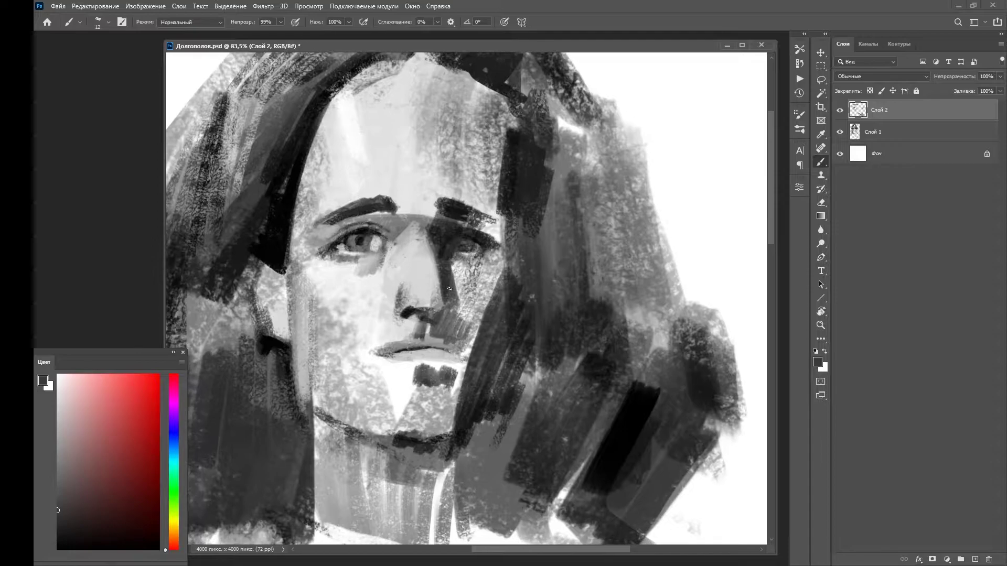
scroll(376, 216, up, 3)
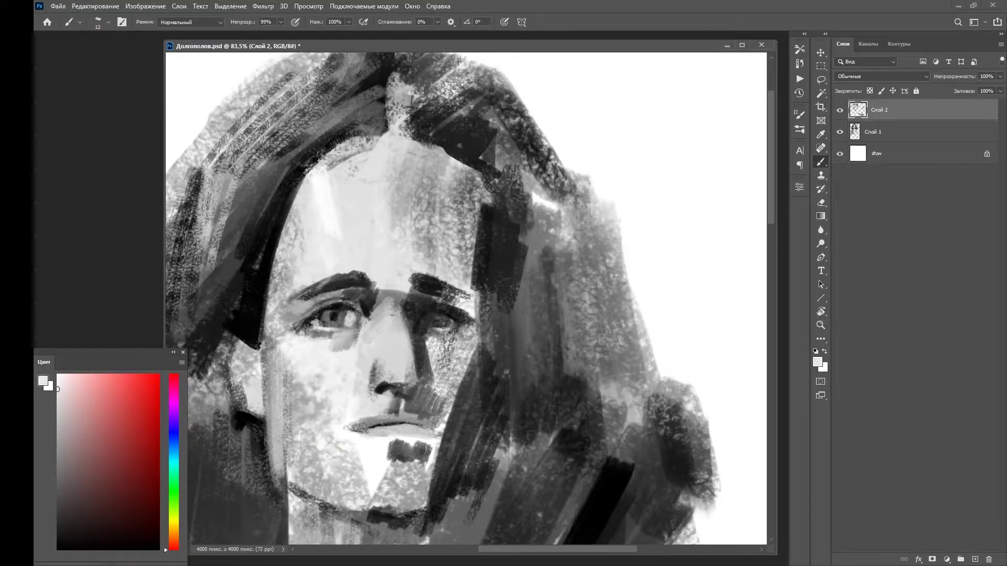
Add a dark stroke and lighter strokes along the jaw.
key(z)
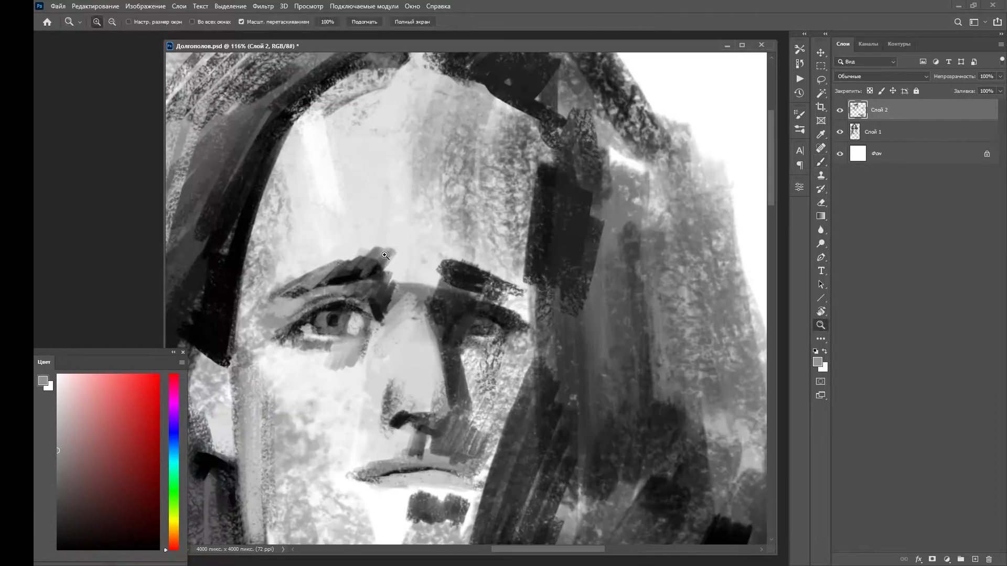
scroll(577, 219, down, 3)
scroll(577, 219, up, 2)
key(b)
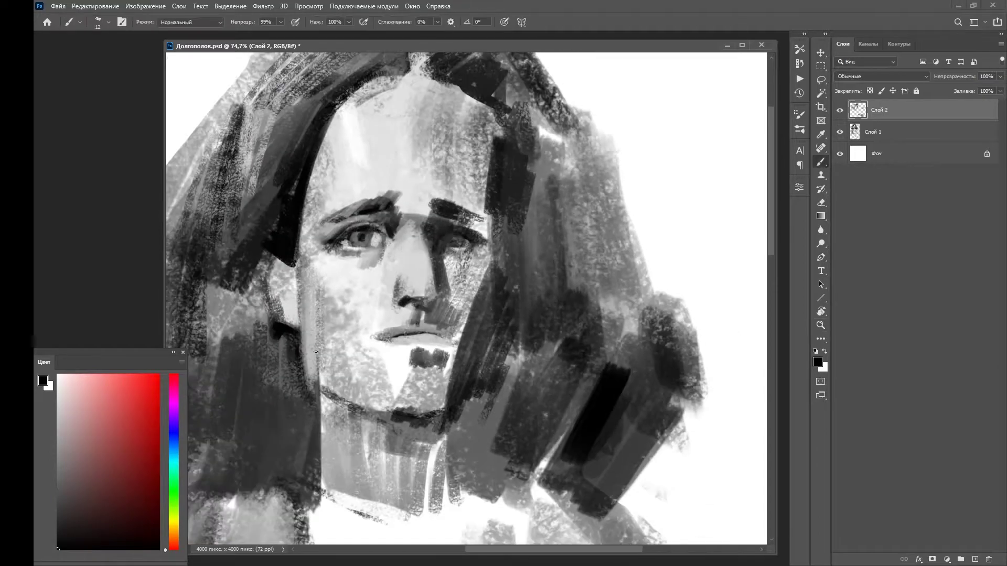
drag(314, 378, 310, 345)
mouse_move(317, 402)
mouse_down()
mouse_move(314, 361)
mouse_move(377, 294)
mouse_up()
scroll(323, 367, down, 1)
Set full opacity, make the brush smaller and pick black, then light grey paint.
key(0)
alt+click(332, 353)
key(bracketleft)
key(d)
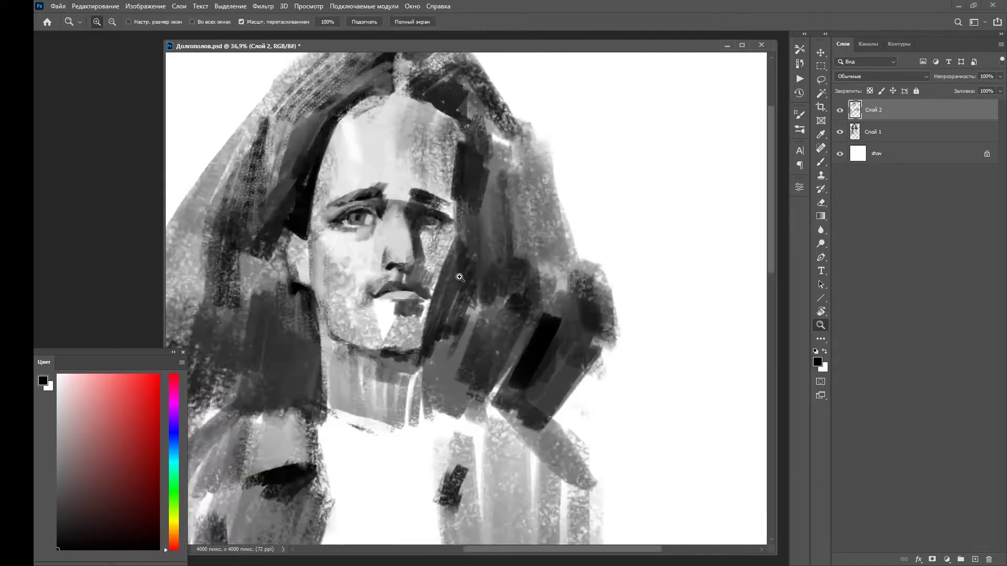
scroll(360, 275, down, 2)
alt+click(354, 263)
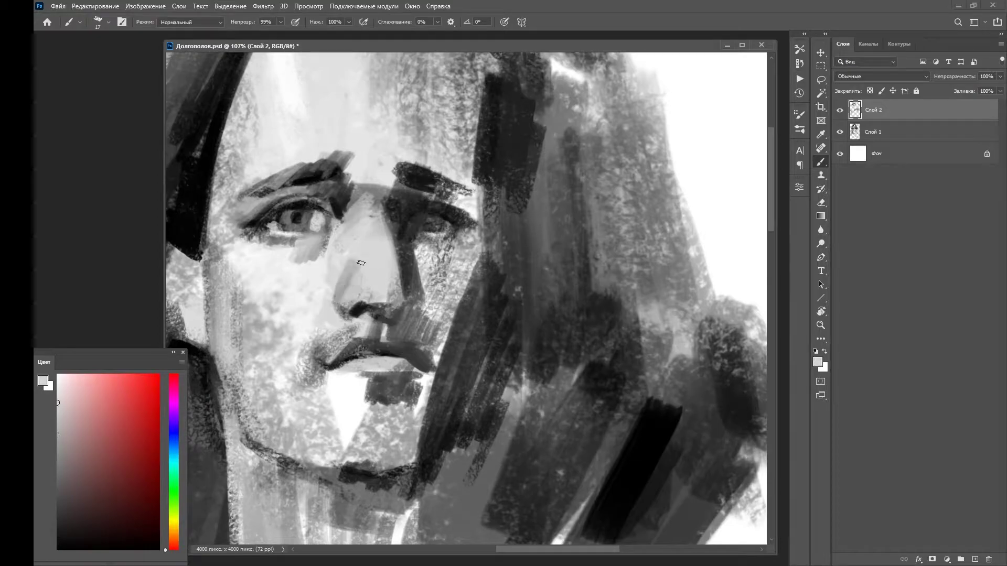
scroll(362, 257, down, 2)
scroll(377, 247, up, 1)
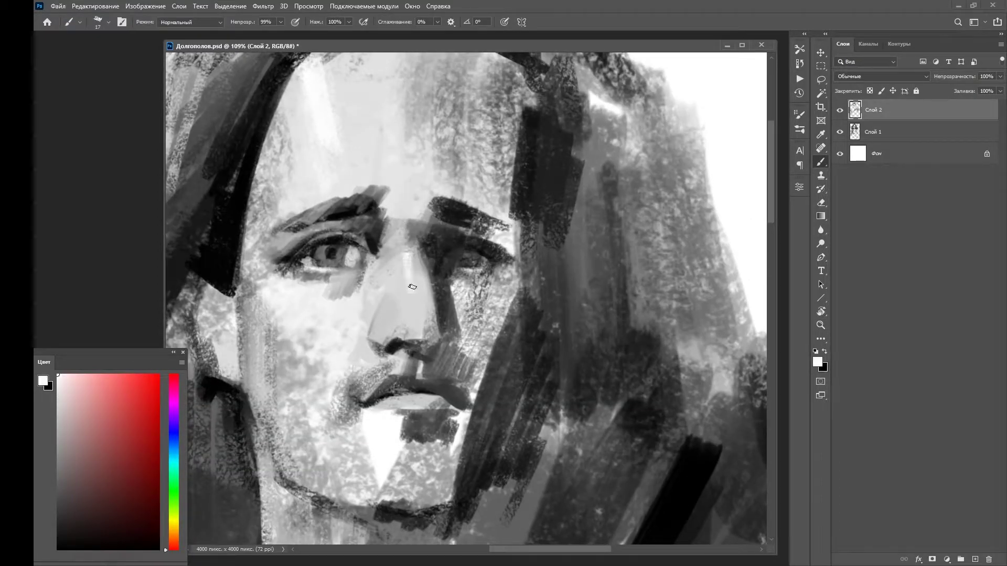
scroll(480, 210, down, 5)
Sweep a broad dark grey stroke across the top background behind the head.
mouse_move(361, 129)
mouse_down()
mouse_move(327, 172)
mouse_move(330, 214)
mouse_up()
alt+click(346, 140)
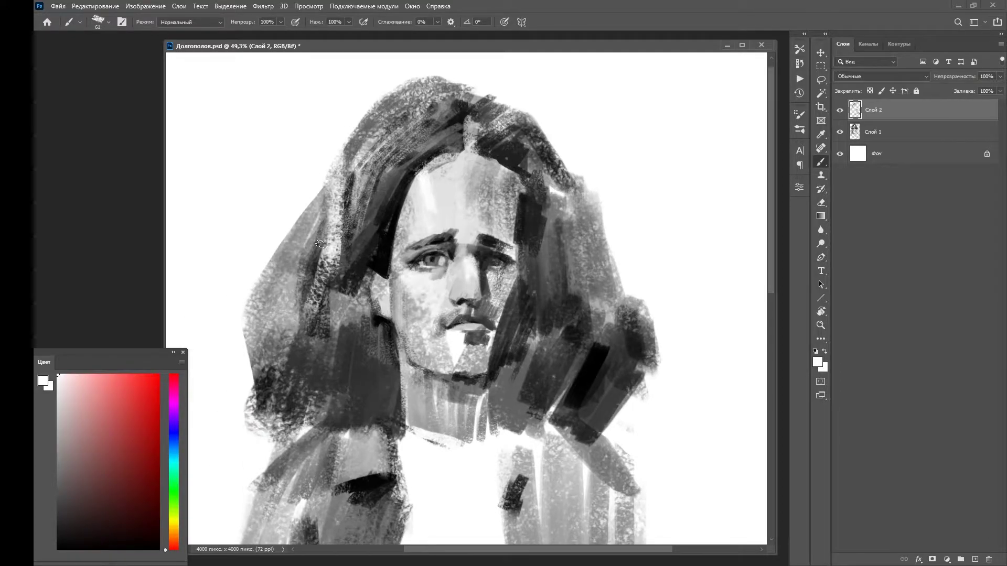
scroll(519, 107, down, 2)
scroll(519, 107, down, 2)
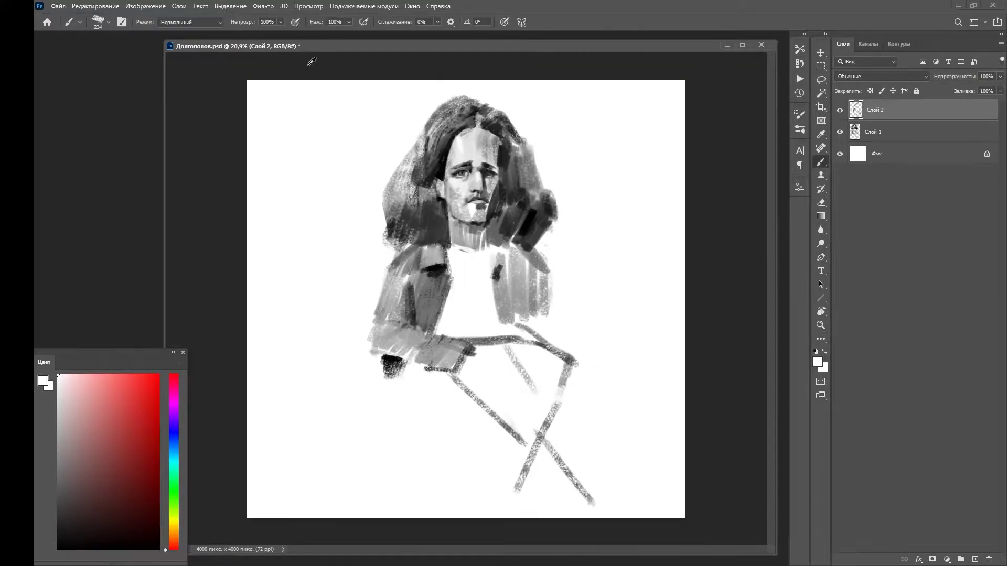
alt+click(419, 105)
mouse_move(461, 105)
mouse_down()
mouse_move(258, 83)
mouse_move(590, 74)
mouse_move(676, 173)
mouse_up()
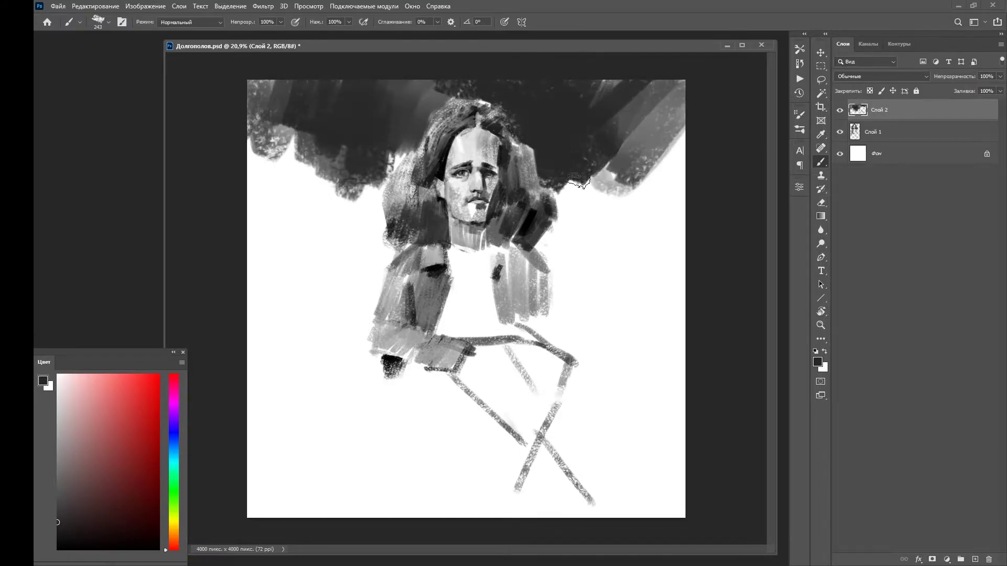
scroll(464, 136, up, 3)
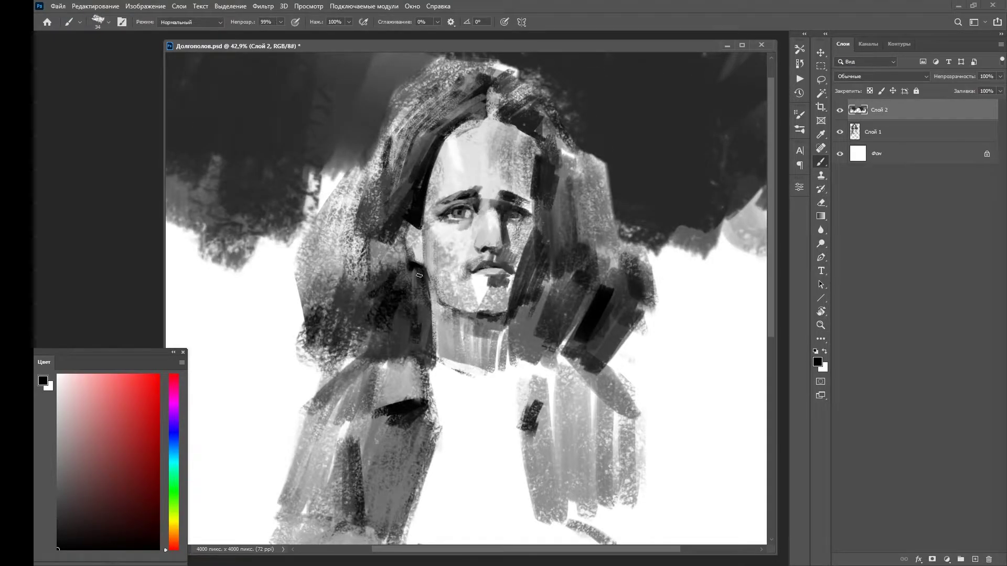
With a smaller brush at full opacity, paint dark textured strokes along the left jawline.
key(bracketleft)
key(bracketleft)
key(bracketleft)
key(0)
scroll(530, 249, up, 3)
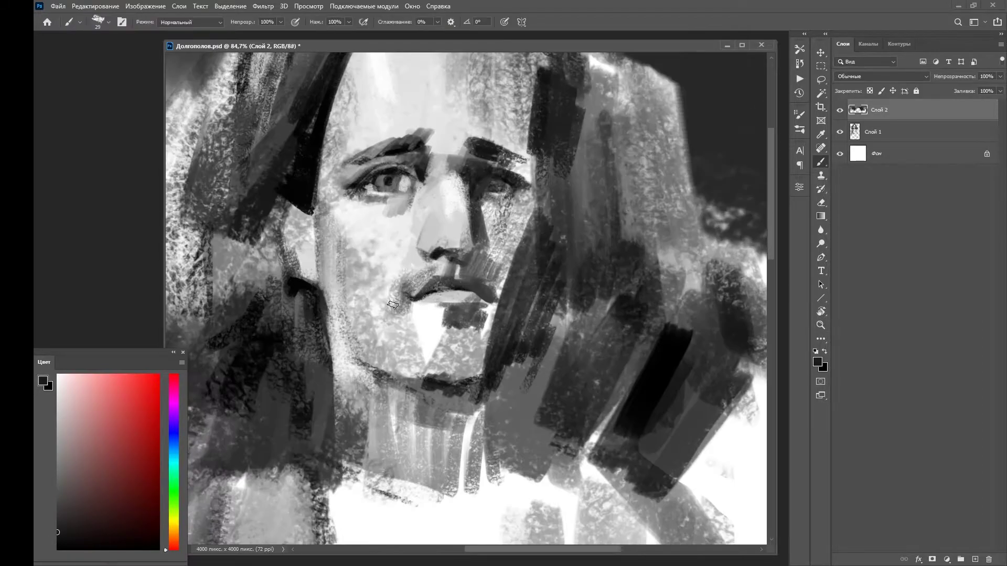
drag(336, 341, 412, 369)
drag(347, 351, 393, 367)
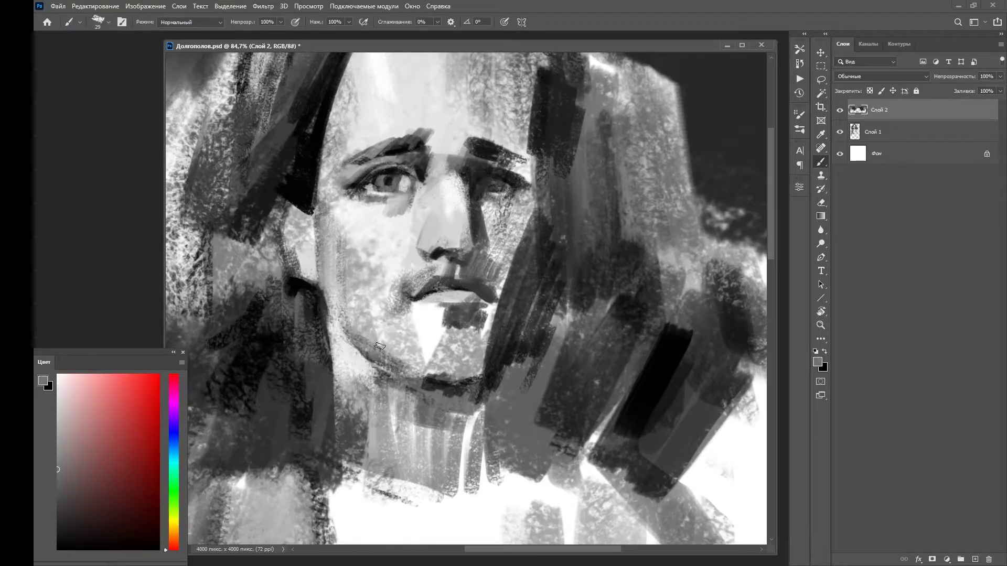
Set the brush to size 12 at 98% opacity and extend the right eyebrow down the cheek.
key(bracketleft)
key(bracketleft)
key(bracketleft)
key(9)
key(8)
scroll(479, 192, up, 1)
key(x)
mouse_move(504, 199)
mouse_down()
mouse_move(556, 259)
mouse_move(548, 241)
mouse_up()
scroll(548, 242, down, 1)
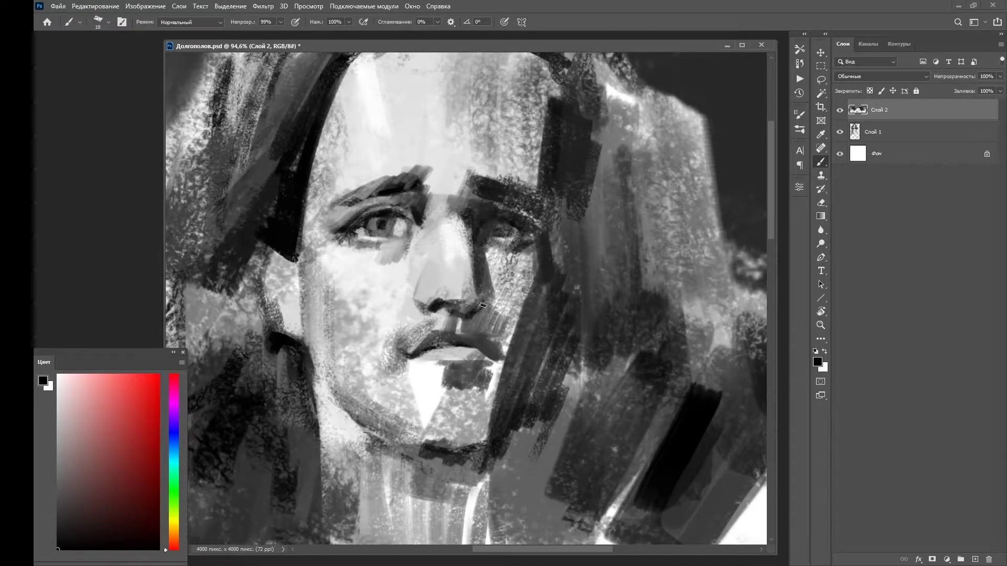
Paint a dark shadow under the nose and dark strokes down the cheek edge.
drag(482, 305, 490, 323)
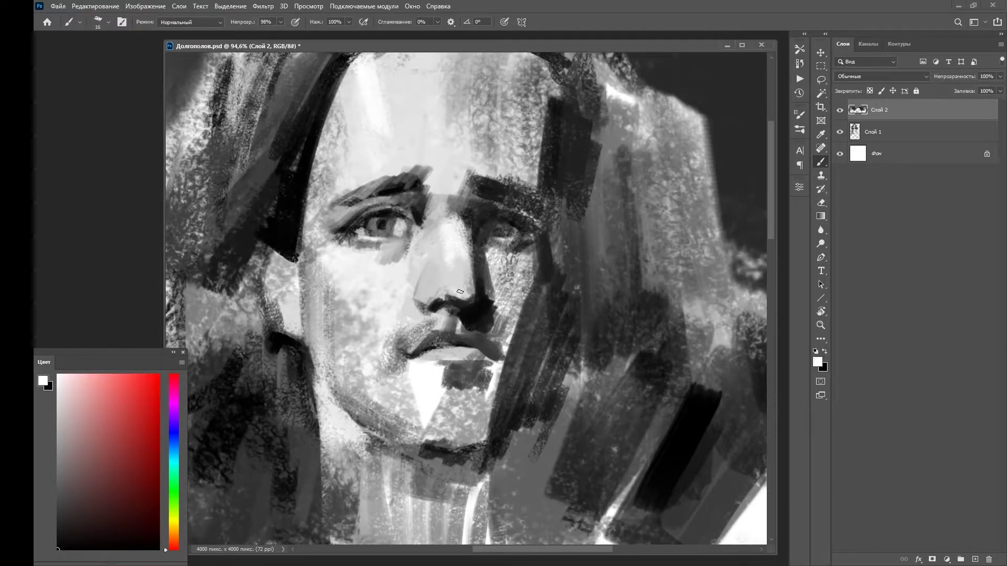
key(x)
scroll(460, 292, up, 2)
drag(445, 315, 458, 360)
scroll(459, 360, down, 3)
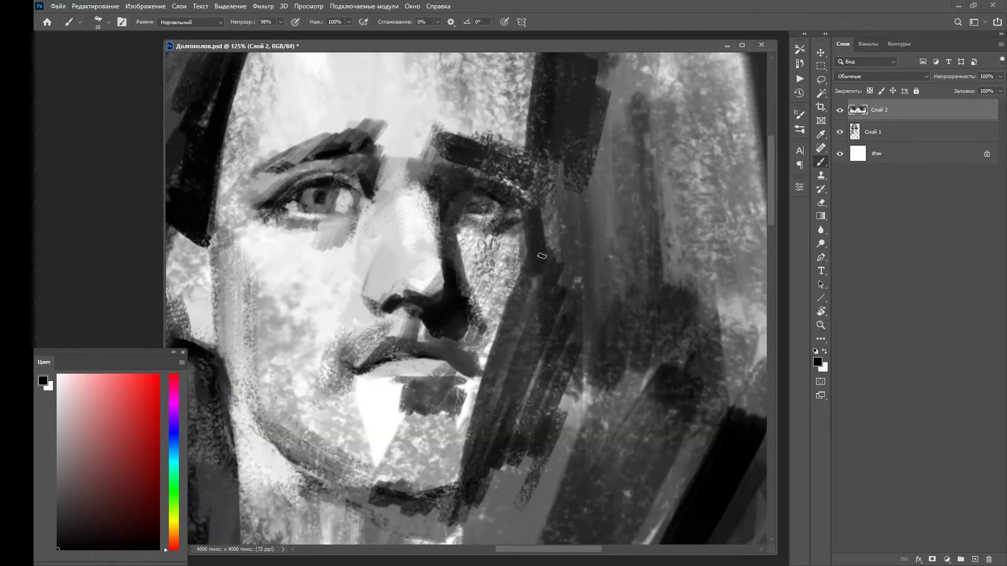
drag(540, 258, 459, 385)
scroll(496, 299, down, 2)
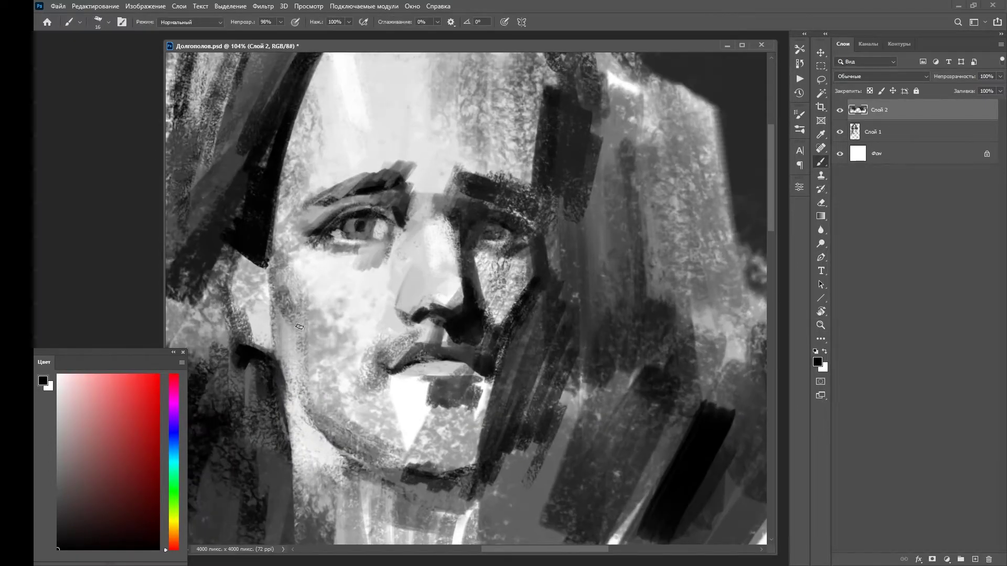
Darken the shadow under the lower lip and shade around the chin and jaw.
alt+click(288, 304)
scroll(313, 380, down, 5)
scroll(518, 249, up, 4)
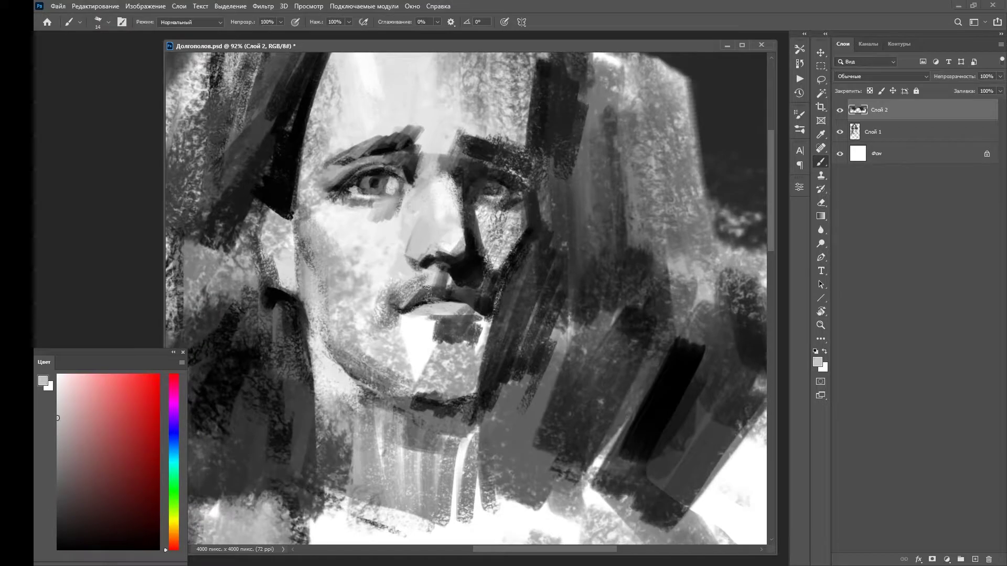
scroll(423, 301, up, 3)
alt+click(424, 301)
drag(423, 301, 487, 314)
scroll(450, 314, down, 3)
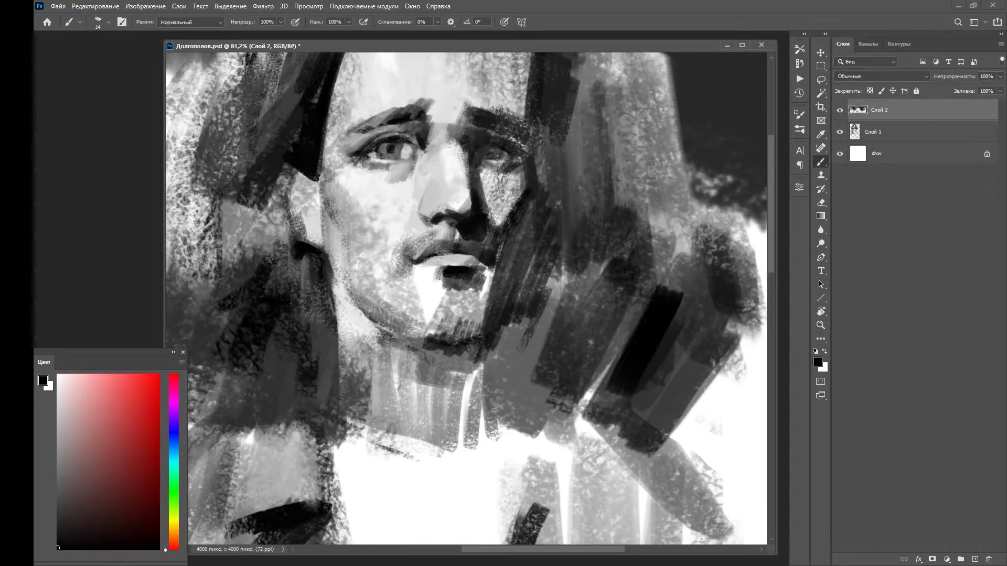
drag(450, 341, 398, 314)
drag(461, 320, 488, 315)
With a larger white brush, add light strokes across the neck.
key(x)
key(bracketright)
key(bracketright)
key(bracketright)
mouse_move(367, 346)
mouse_down()
mouse_move(356, 322)
mouse_move(404, 378)
mouse_move(446, 362)
mouse_move(493, 425)
mouse_move(489, 404)
mouse_move(545, 354)
mouse_up()
key(x)
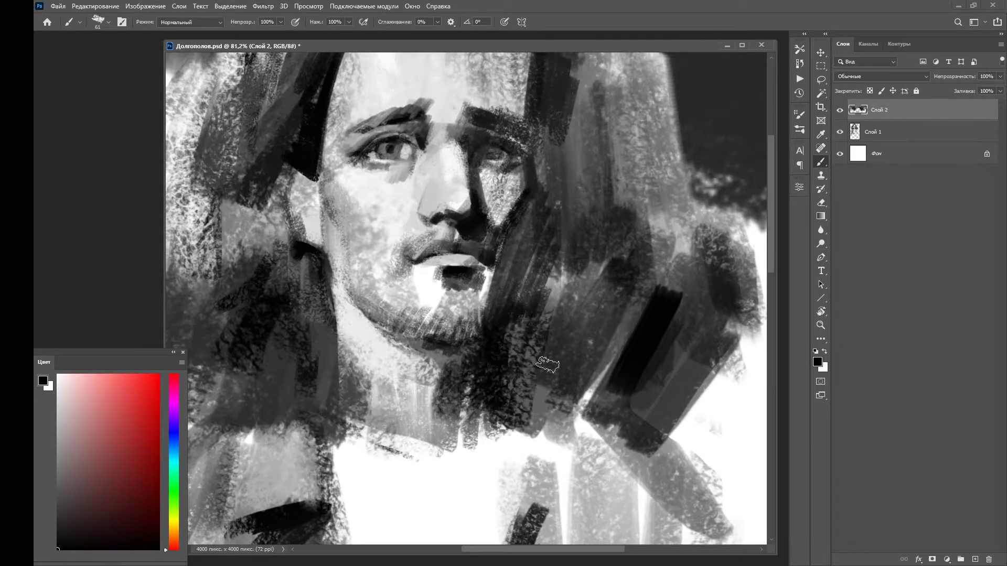
scroll(497, 270, down, 4)
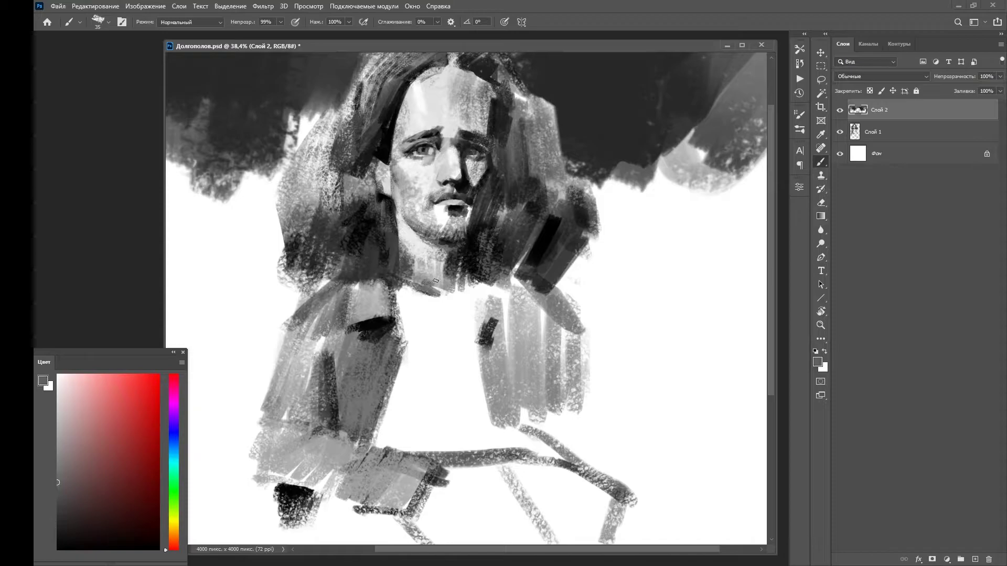
Shade the lower jaw, neck and collar line, adding light grey below the chin.
drag(481, 262, 425, 271)
drag(479, 298, 434, 313)
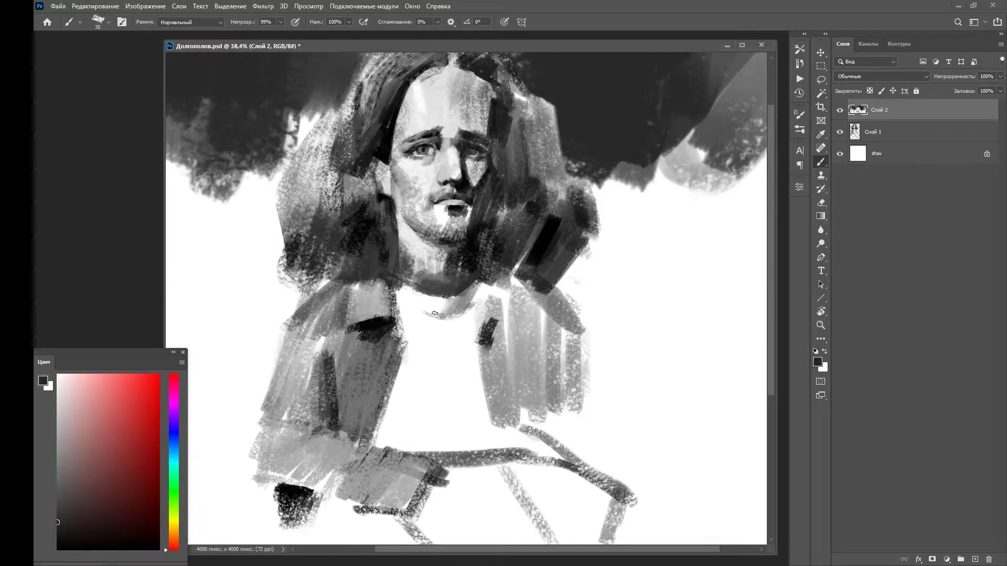
drag(486, 280, 489, 327)
drag(509, 283, 492, 432)
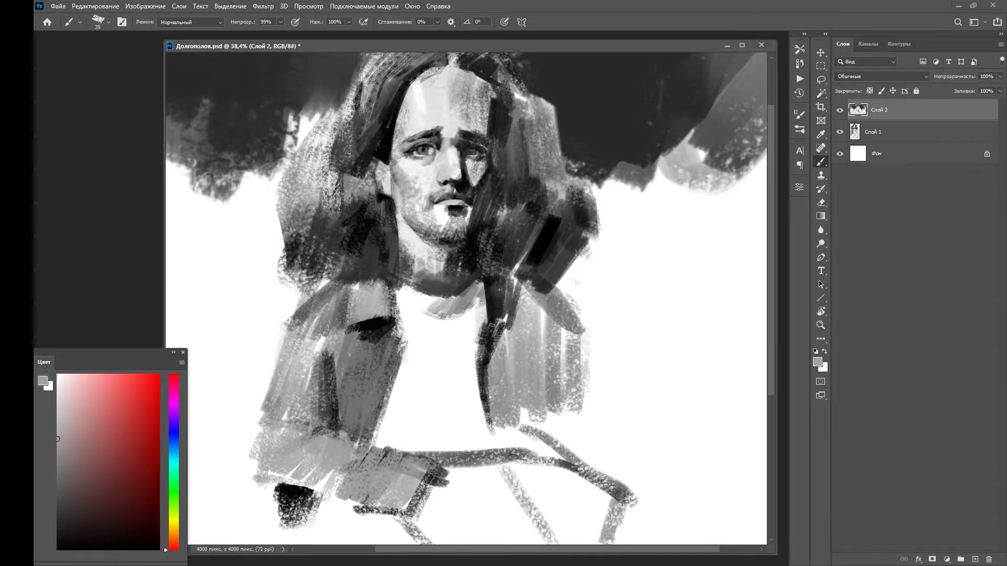
drag(524, 316, 498, 276)
Paint dark strokes down the lapel, collar and jacket.
key(d)
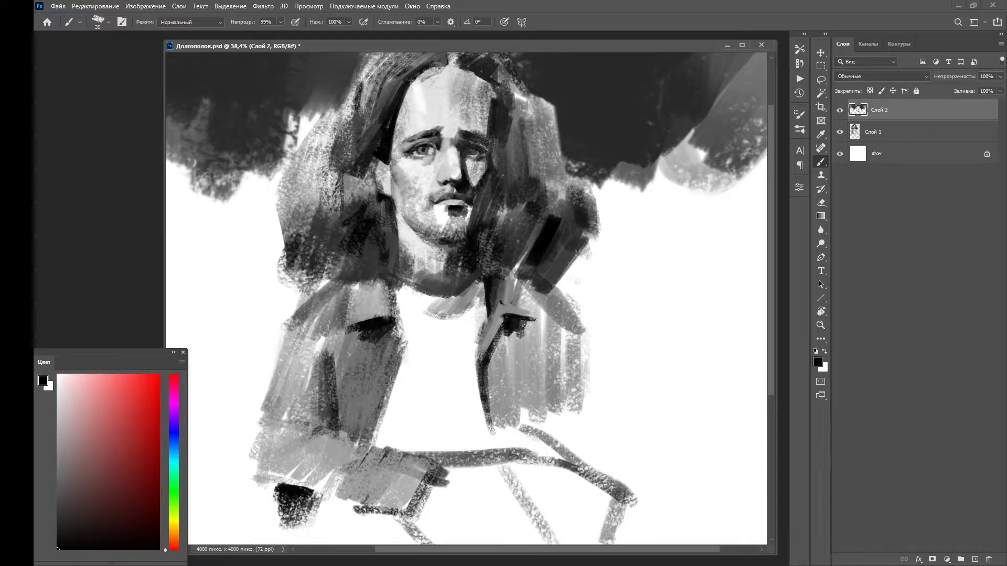
drag(524, 326, 485, 322)
alt+click(498, 299)
drag(517, 271, 530, 302)
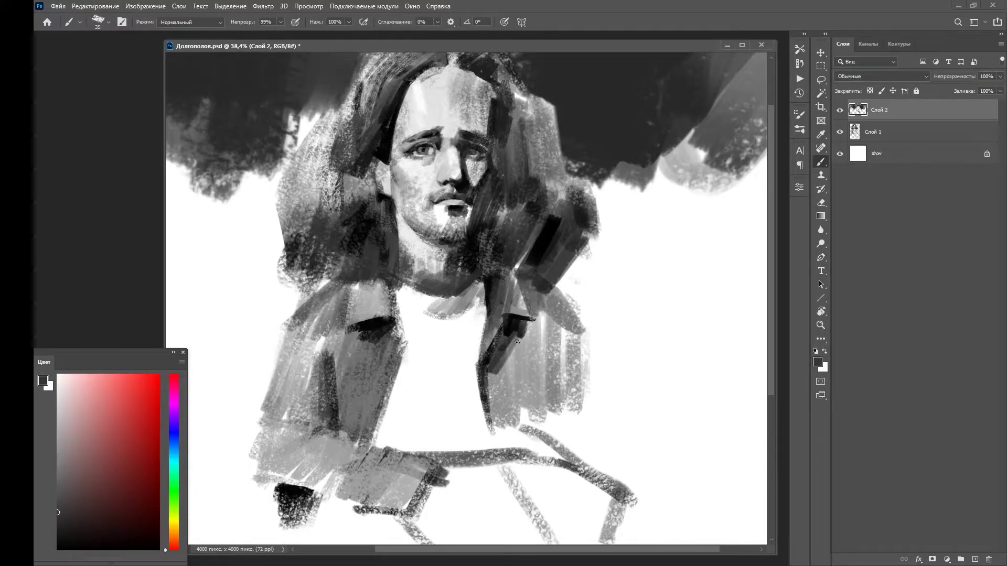
drag(517, 341, 525, 417)
drag(532, 309, 540, 404)
drag(548, 391, 555, 329)
drag(530, 404, 540, 318)
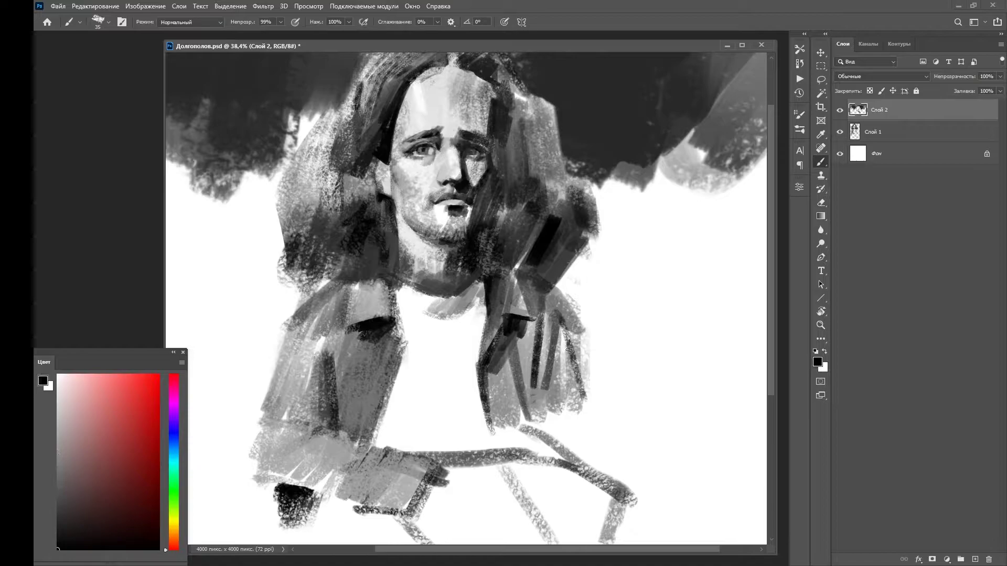
Add lighter strokes on the jacket with a lighter grey.
drag(556, 430, 582, 312)
alt+click(572, 315)
drag(577, 293, 556, 331)
scroll(376, 194, down, 1)
Rework the left hair edge with sampled dark greys and light grey highlights.
key(d)
mouse_move(294, 158)
mouse_down()
mouse_move(301, 249)
mouse_move(309, 178)
mouse_up()
alt+click(310, 199)
drag(315, 251, 325, 210)
alt+click(325, 157)
drag(336, 157, 303, 195)
alt+click(283, 231)
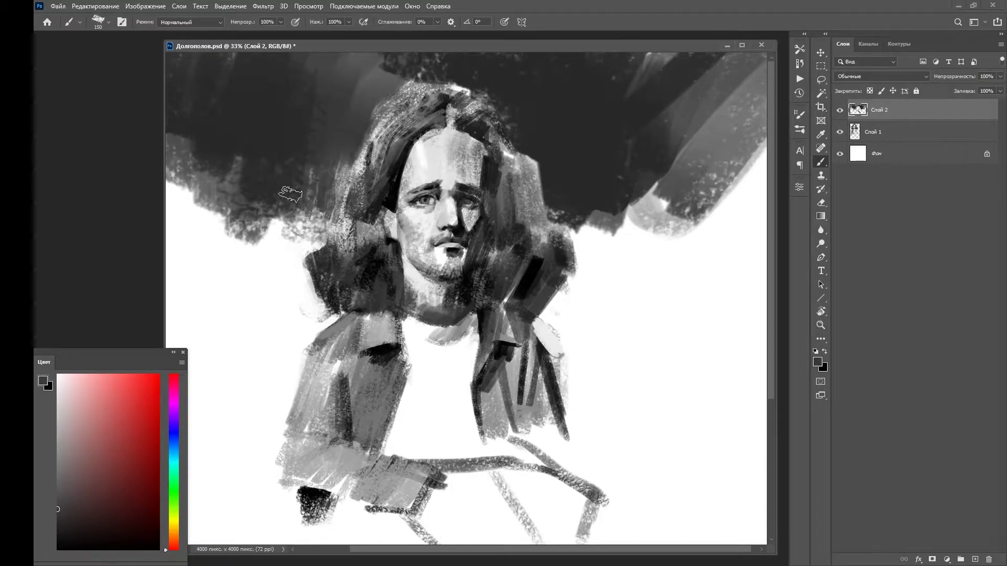
drag(273, 254, 320, 220)
drag(346, 272, 372, 280)
Darken the right hair strand with lighter strokes beside it.
key(d)
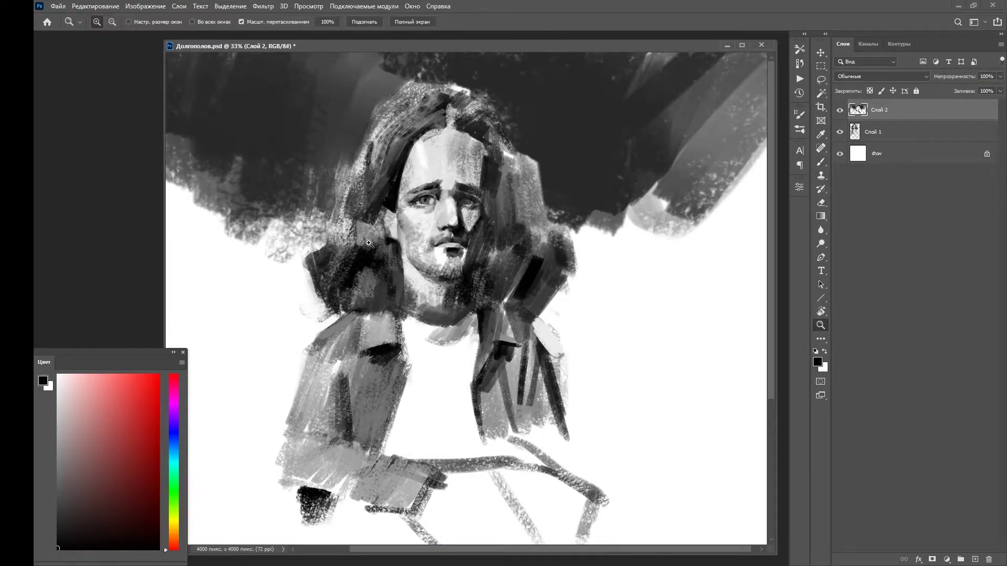
scroll(372, 280, up, 1)
mouse_move(491, 286)
mouse_down()
mouse_move(488, 201)
mouse_move(480, 252)
mouse_move(498, 325)
mouse_up()
key(x)
mouse_move(519, 277)
mouse_down()
mouse_move(551, 299)
mouse_move(490, 203)
mouse_move(495, 152)
mouse_move(519, 202)
mouse_up()
key(x)
Darken the top of the head and right strand, and cover the left strand.
mouse_move(472, 152)
mouse_down()
mouse_move(456, 100)
mouse_move(463, 108)
mouse_move(435, 88)
mouse_up()
drag(483, 141, 512, 207)
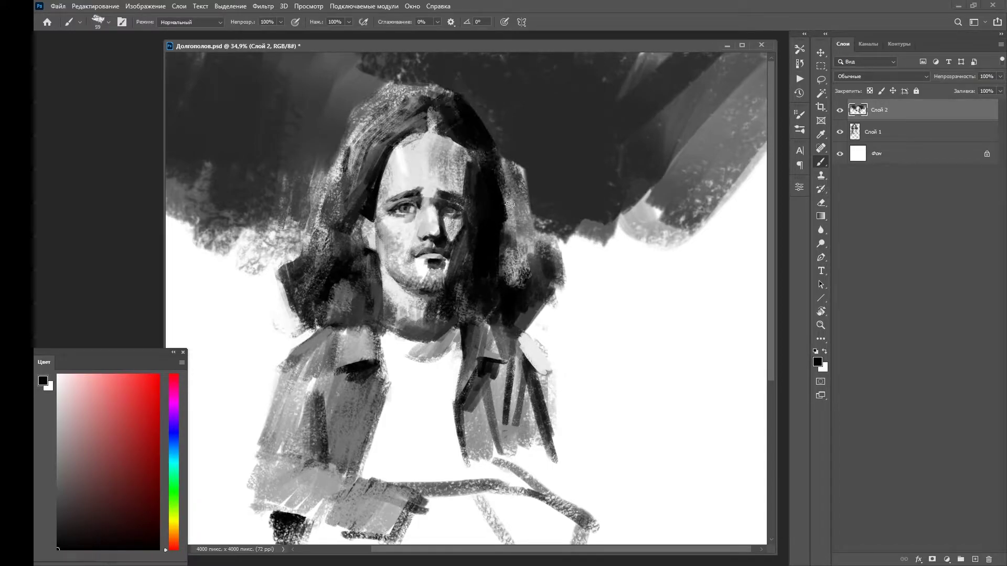
drag(519, 168, 503, 270)
drag(537, 168, 508, 244)
mouse_move(354, 188)
mouse_down()
mouse_move(391, 123)
mouse_move(397, 144)
mouse_move(320, 123)
mouse_up()
scroll(398, 144, down, 3)
scroll(397, 144, up, 5)
Add white strokes around the top of the head.
key(x)
scroll(420, 131, down, 3)
scroll(419, 131, up, 3)
drag(420, 128, 456, 113)
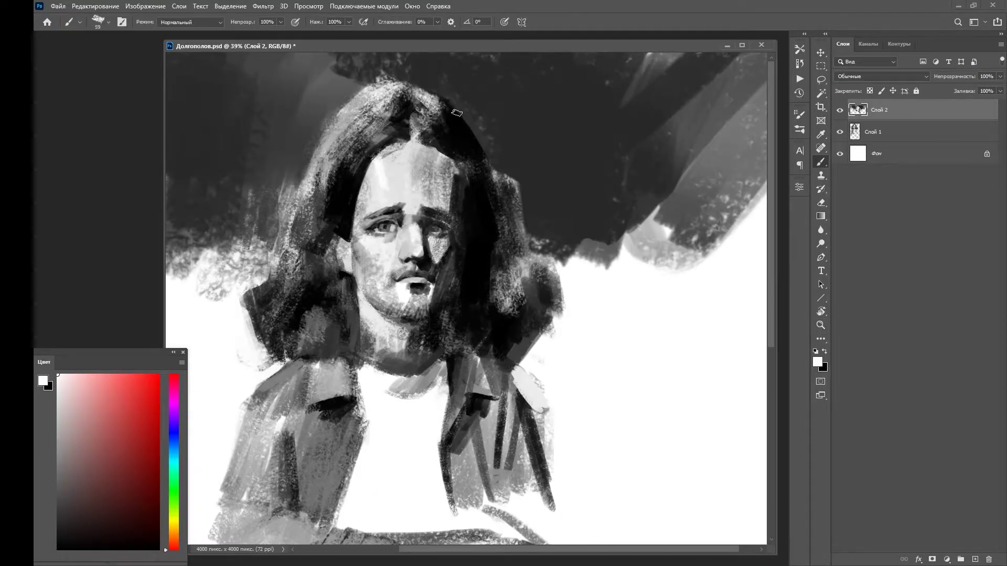
scroll(456, 113, down, 3)
At 97% opacity, add dark strokes along the jacket edge.
key(9)
key(7)
scroll(370, 310, up, 3)
key(x)
mouse_move(382, 276)
mouse_down()
mouse_move(370, 310)
mouse_move(375, 386)
mouse_move(415, 297)
mouse_up()
Bring the whole face into view and add small white strokes to the hair.
scroll(415, 297, down, 3)
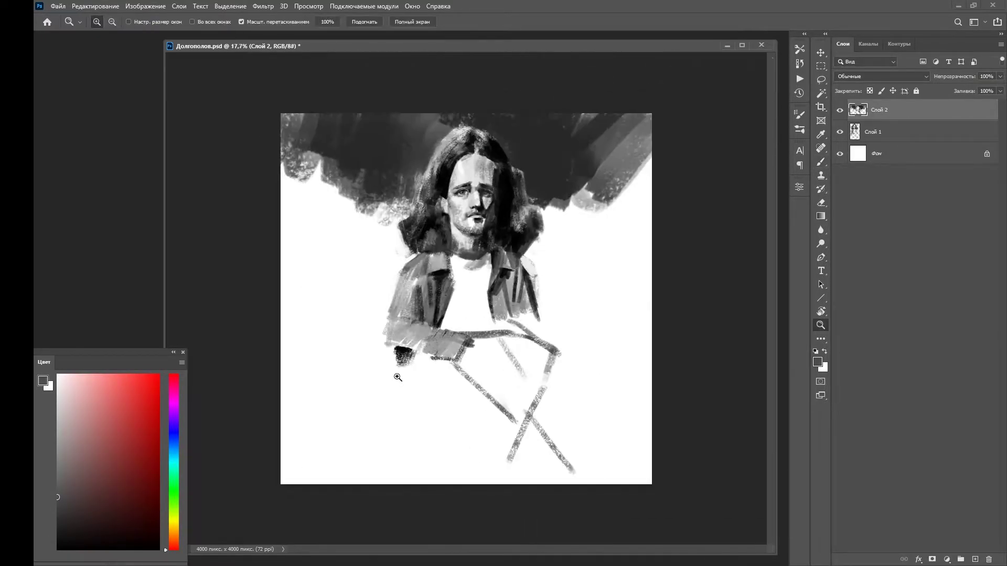
scroll(415, 297, up, 4)
key(x)
drag(389, 246, 411, 319)
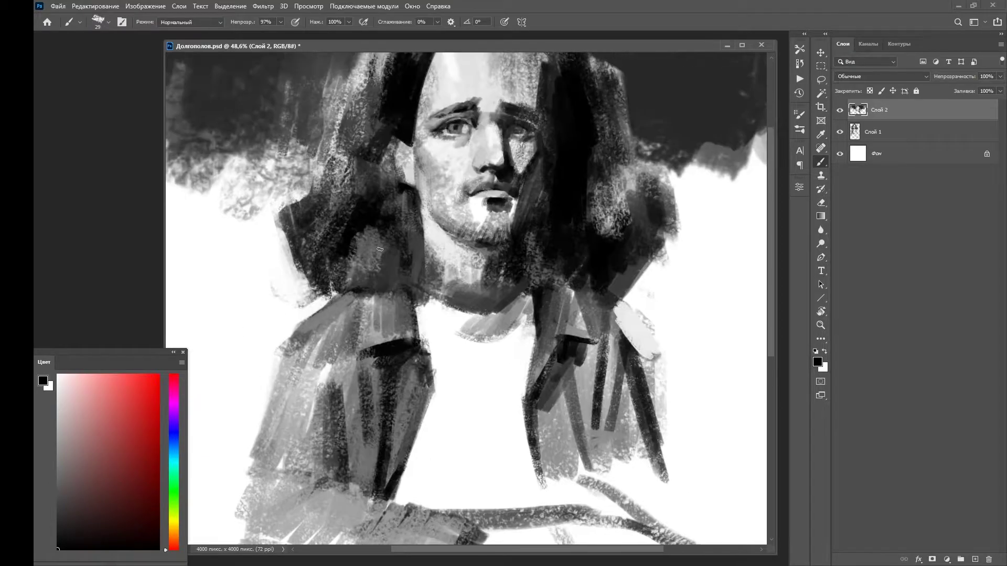
drag(315, 218, 325, 257)
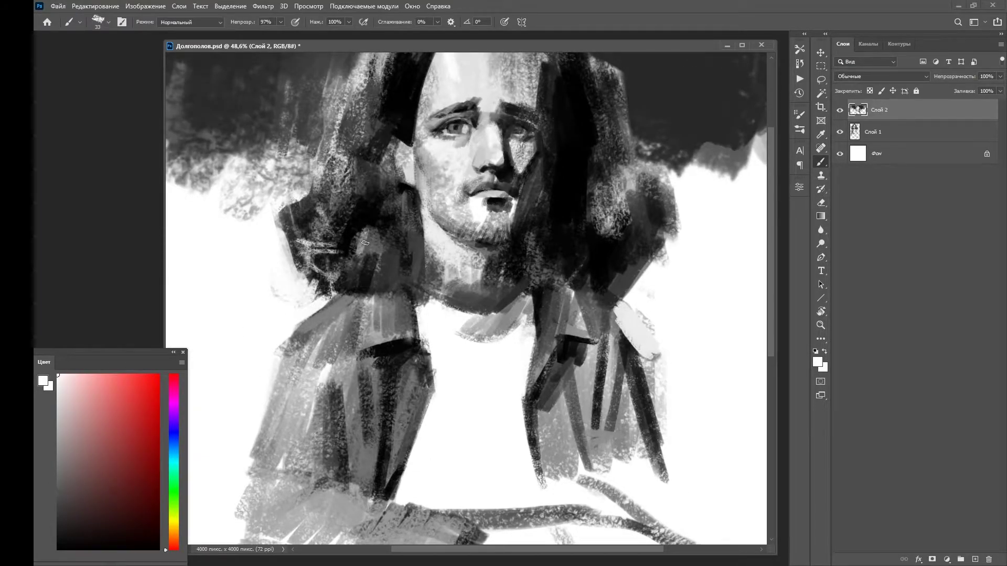
scroll(335, 251, down, 3)
key(x)
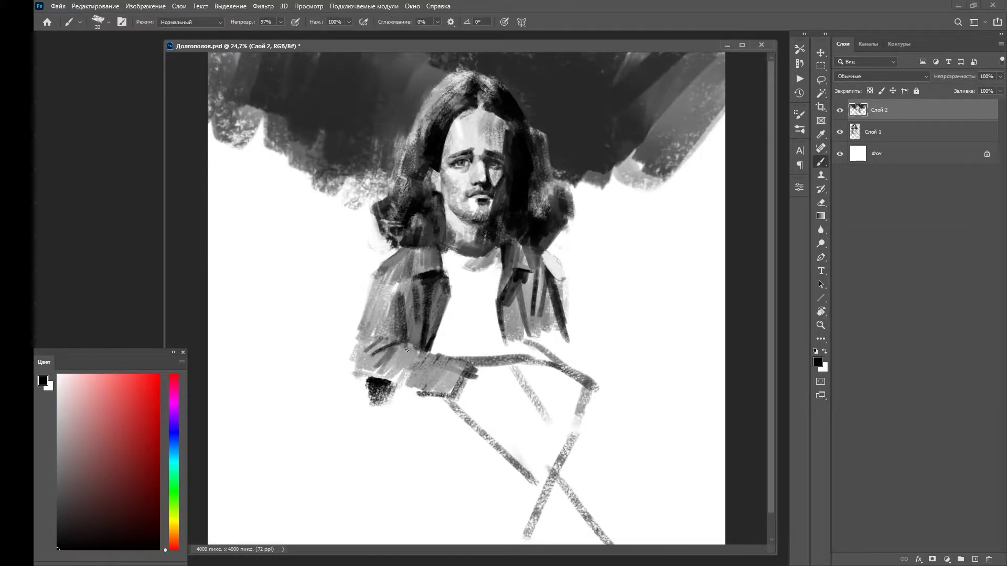
Fill the jacket's left side with mid-grey strokes.
alt+click(373, 261)
mouse_move(370, 270)
mouse_down()
mouse_move(349, 315)
mouse_move(357, 323)
mouse_up()
alt+click(364, 292)
alt+click(346, 294)
drag(338, 281, 364, 332)
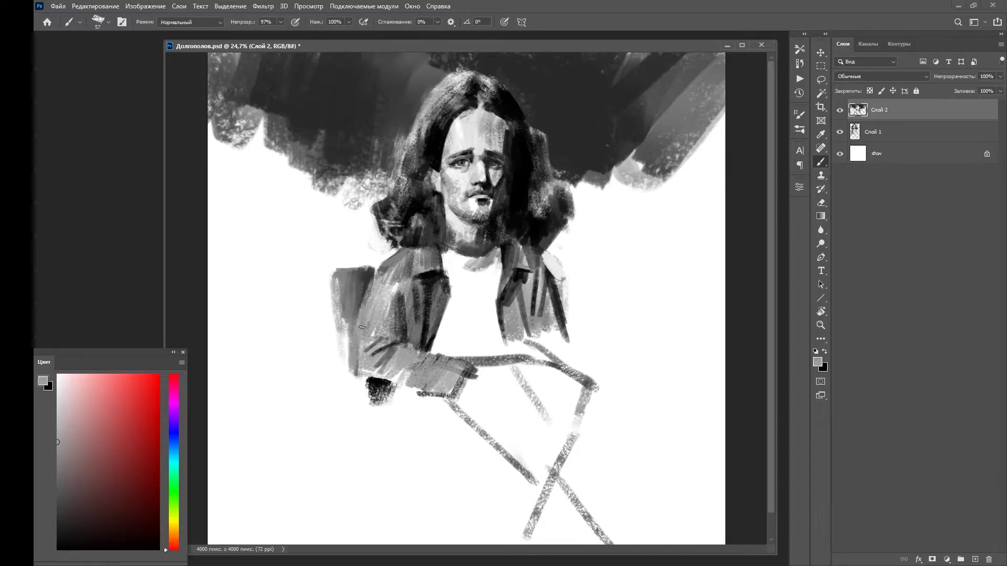
Paint white down the jacket's left edge and reset colours to black and white.
drag(326, 273, 345, 338)
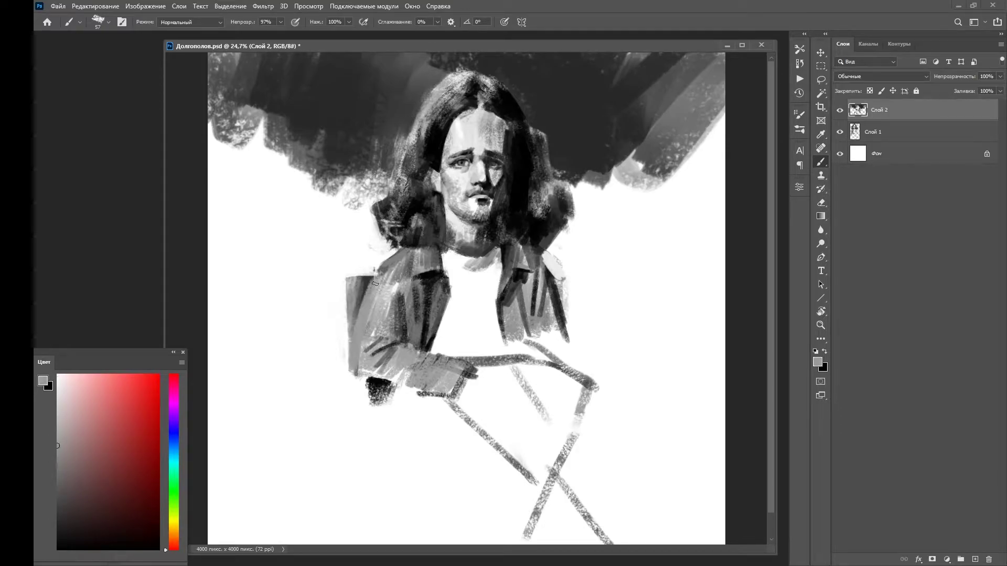
key(d)
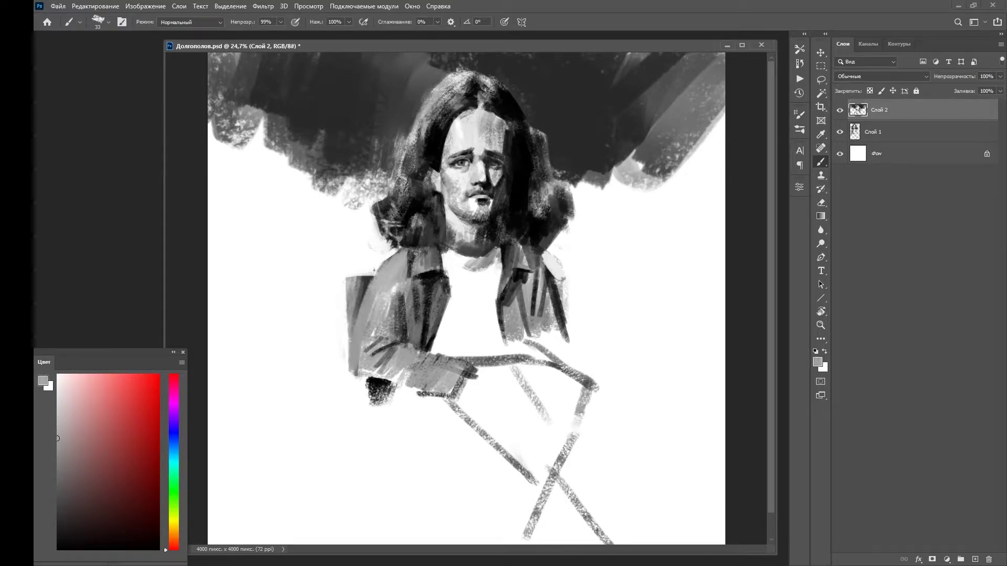
key(d)
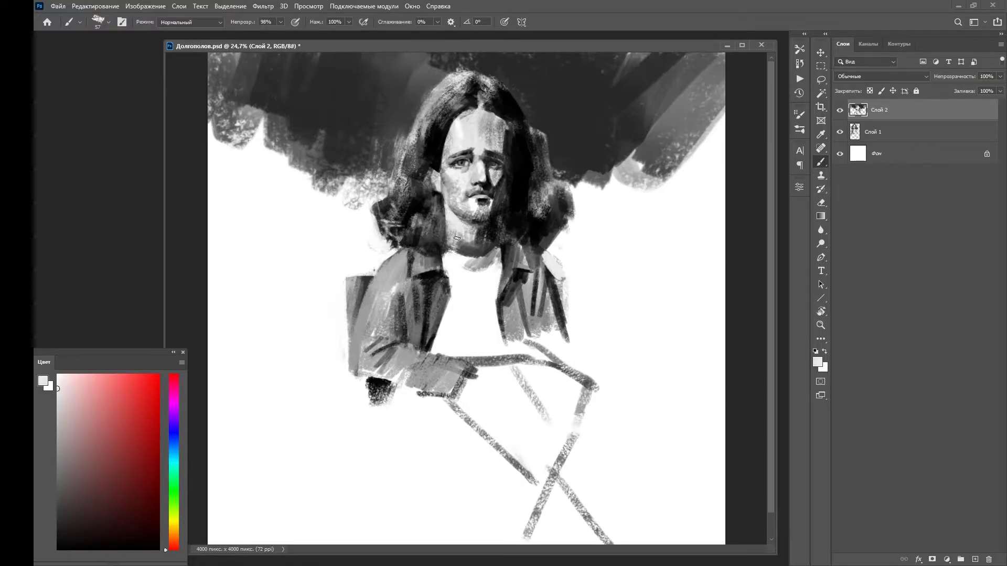
scroll(457, 238, down, 2)
scroll(461, 226, up, 8)
Paint fine black strokes across the face with a smaller brush.
key(x)
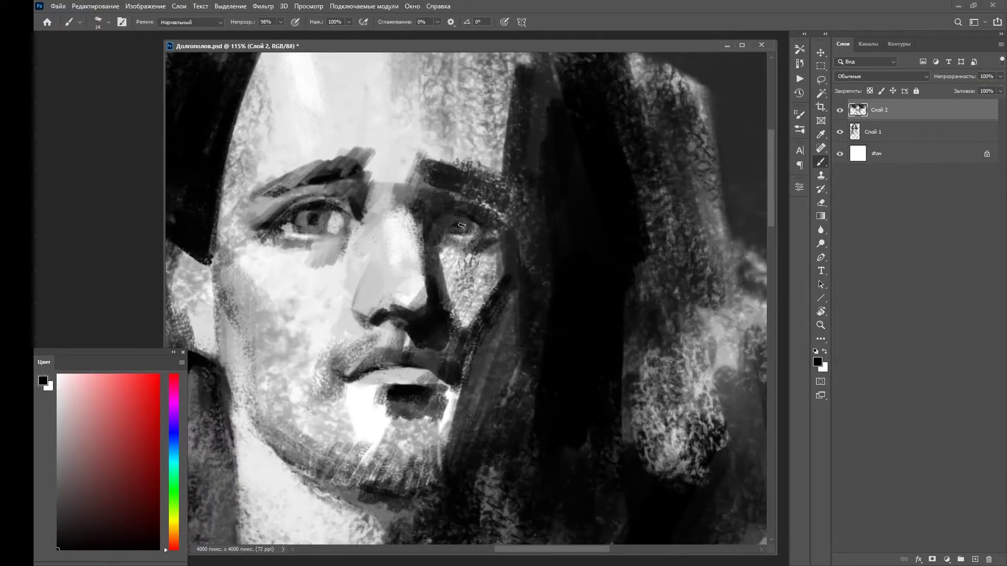
key(x)
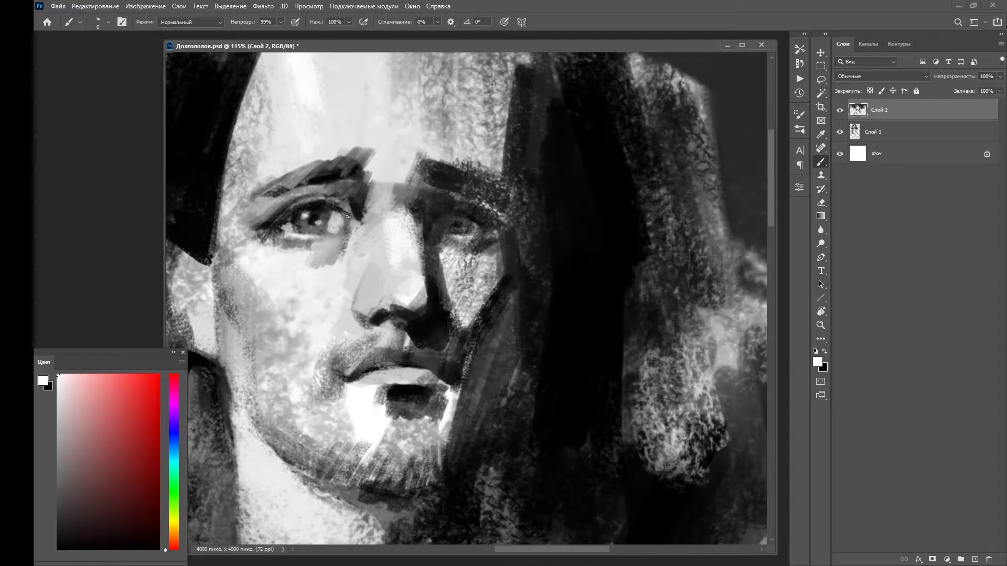
scroll(367, 210, up, 1)
drag(470, 184, 448, 195)
scroll(424, 214, down, 3)
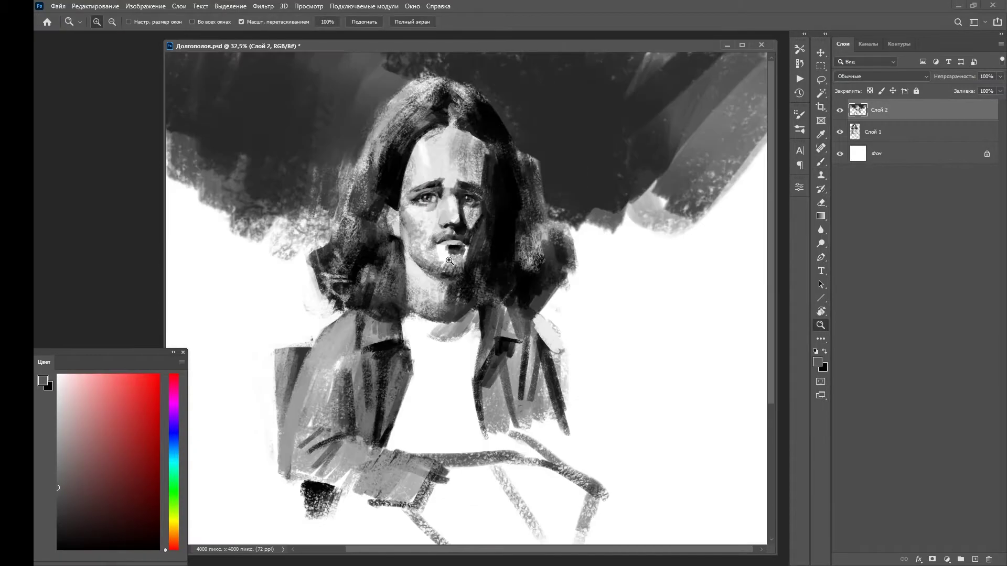
scroll(424, 214, up, 3)
key(x)
drag(354, 162, 374, 202)
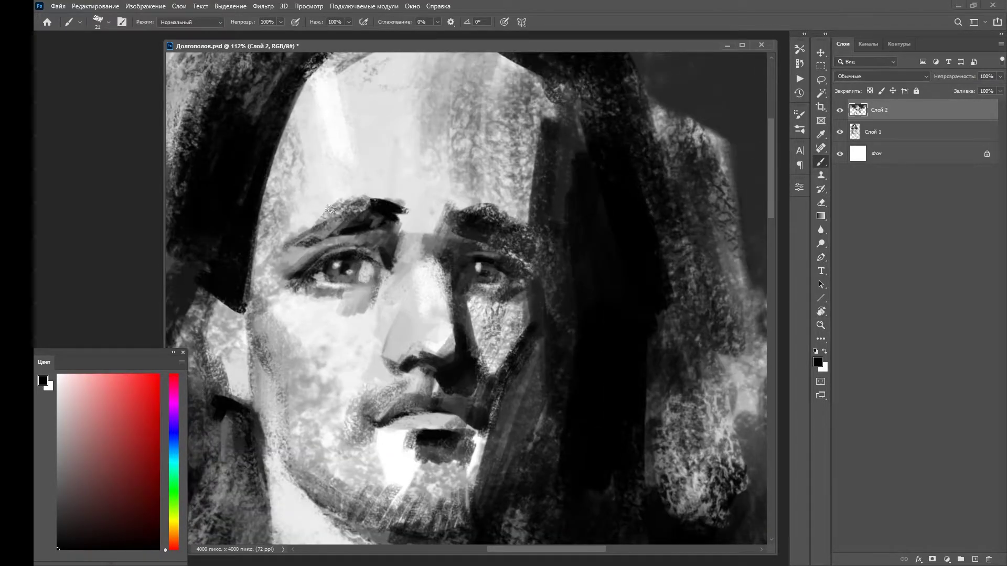
Darken the hair edge along the right side of the face in black.
key(x)
scroll(559, 143, down, 3)
scroll(559, 143, up, 2)
key(x)
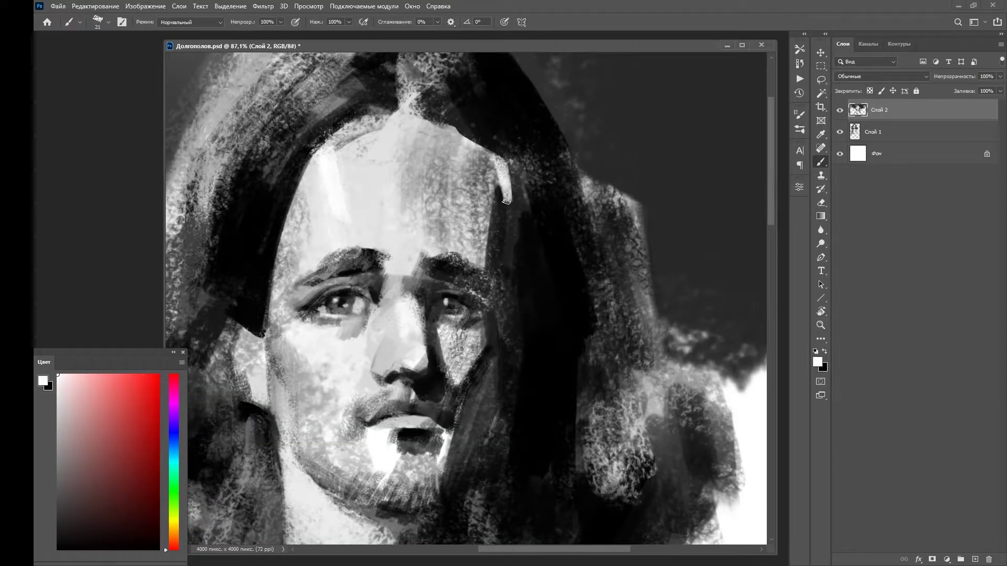
drag(512, 156, 491, 262)
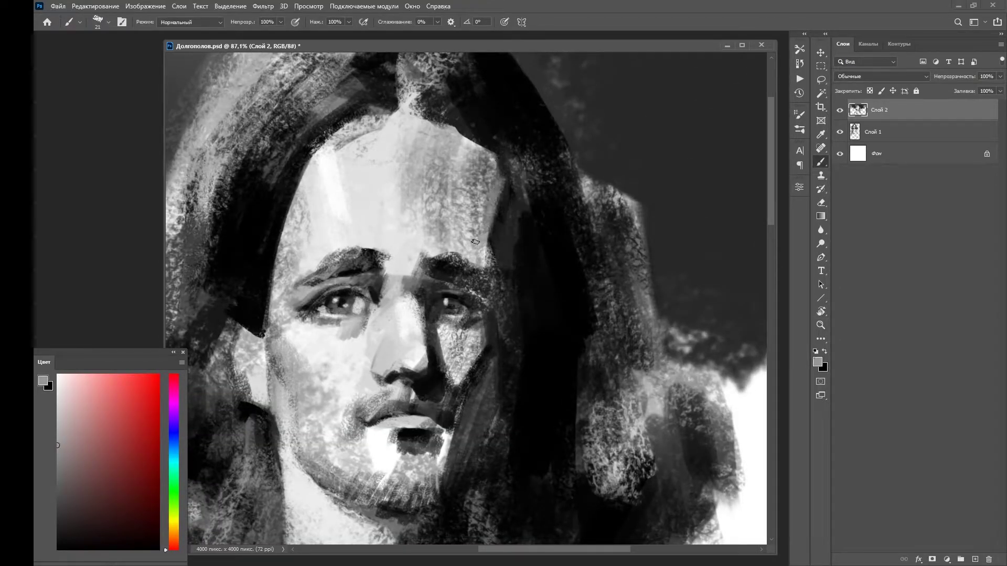
With a smaller brush and sampled face grey, add dark strokes beside the chin.
scroll(487, 170, up, 1)
key([)
alt+click(367, 314)
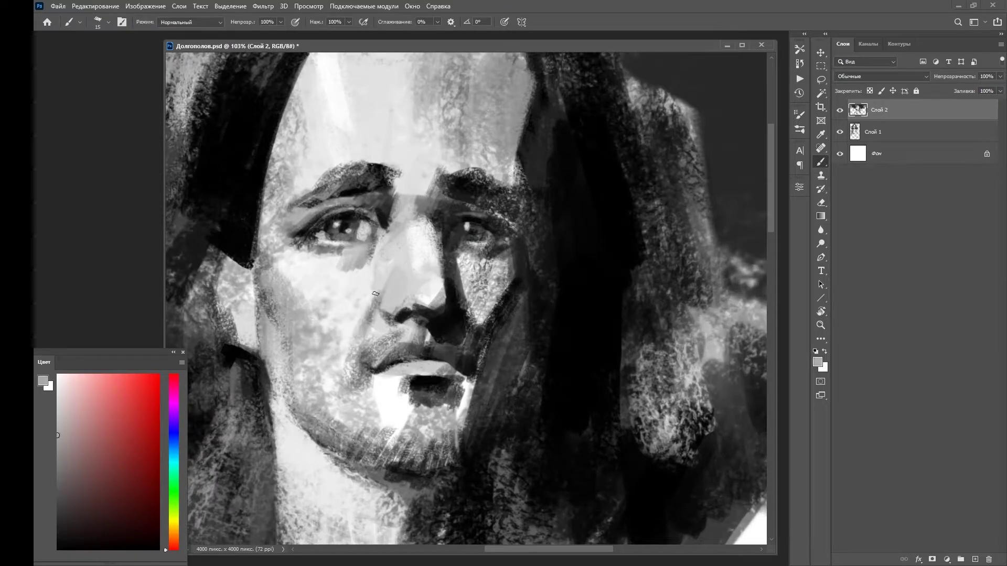
scroll(399, 262, down, 3)
scroll(451, 236, up, 3)
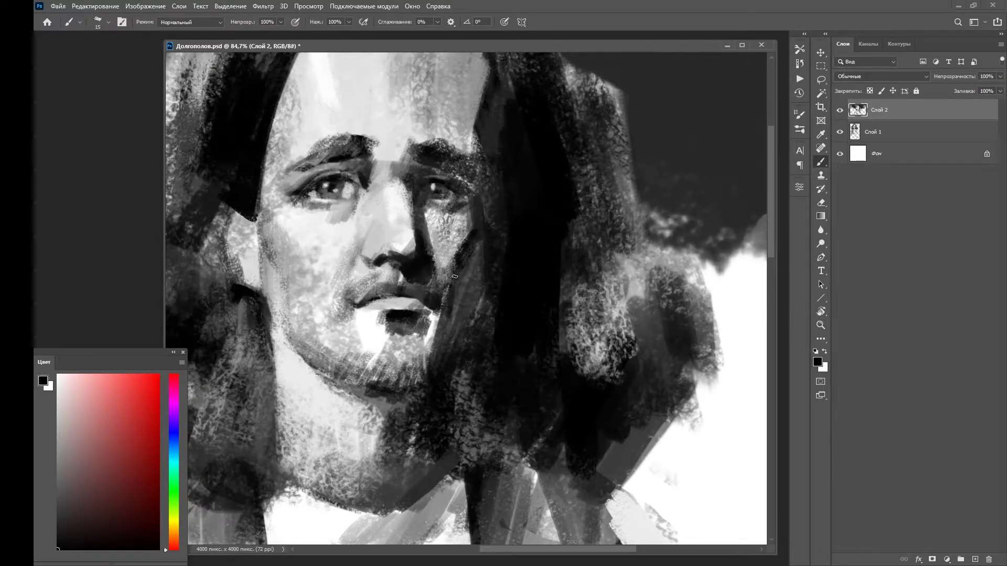
drag(454, 276, 427, 365)
mouse_move(485, 234)
mouse_down()
mouse_move(446, 364)
mouse_move(469, 339)
mouse_move(419, 306)
mouse_up()
Model the chin with a light stroke and surrounding dark strokes.
key(z)
scroll(525, 236, down, 3)
scroll(548, 191, up, 3)
key(b)
key(x)
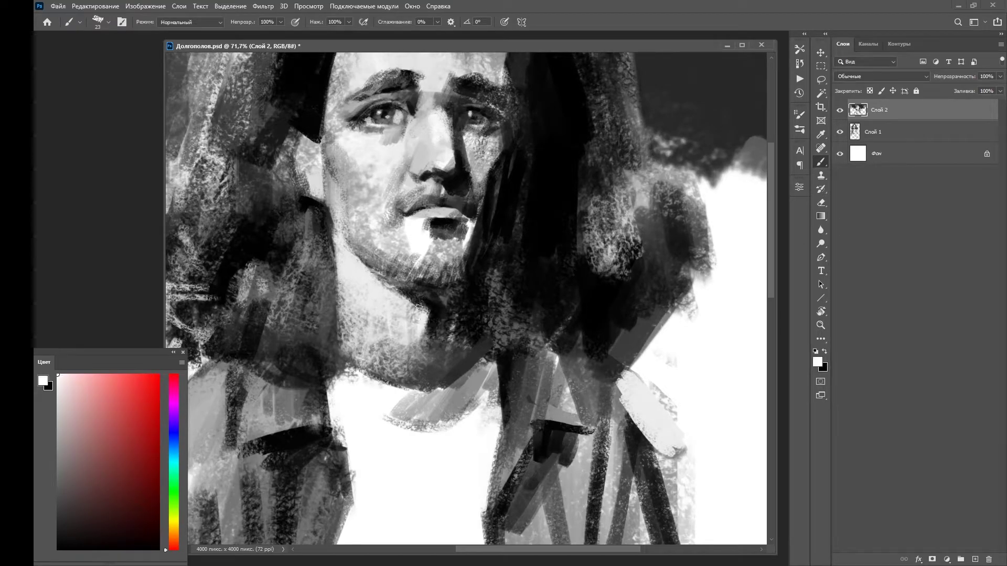
drag(415, 371, 435, 346)
key(x)
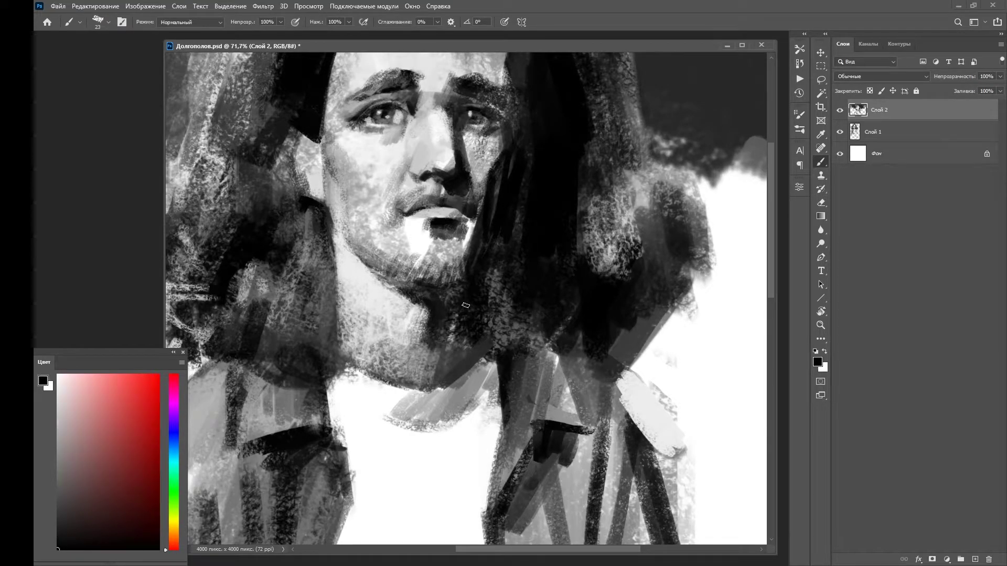
drag(472, 302, 432, 393)
Darken the area between the eyes.
key(z)
scroll(533, 268, down, 5)
scroll(485, 204, up, 5)
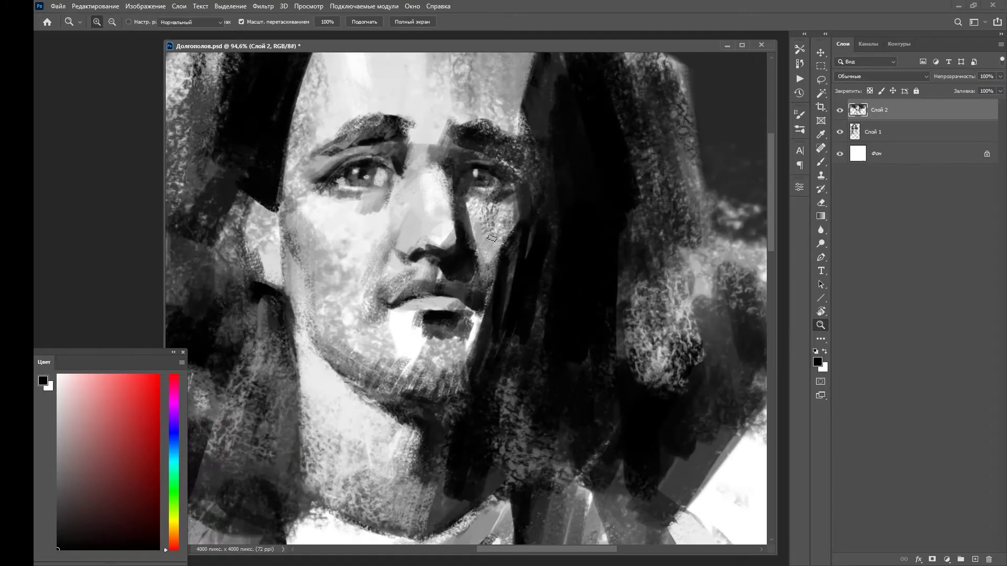
key(b)
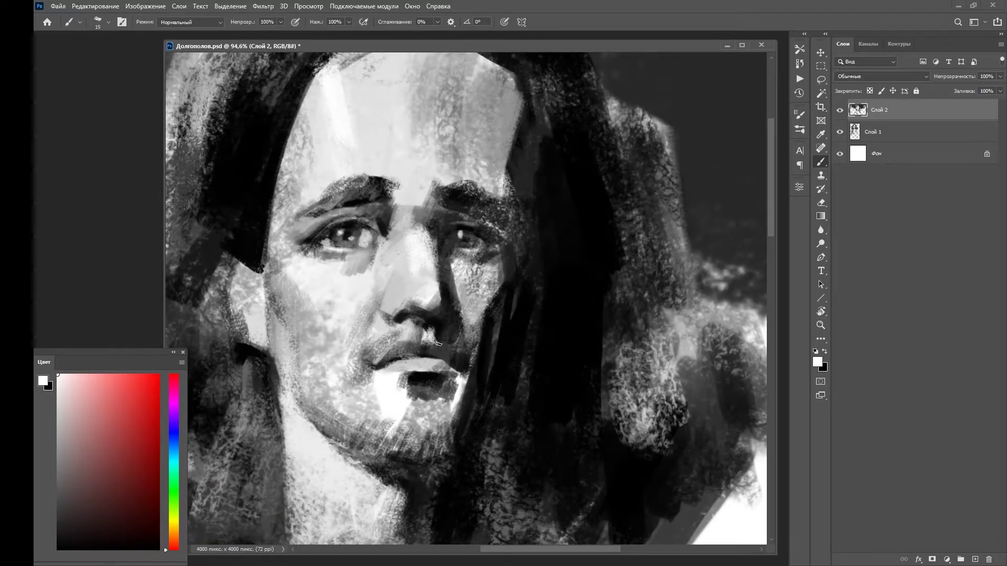
scroll(457, 310, down, 1)
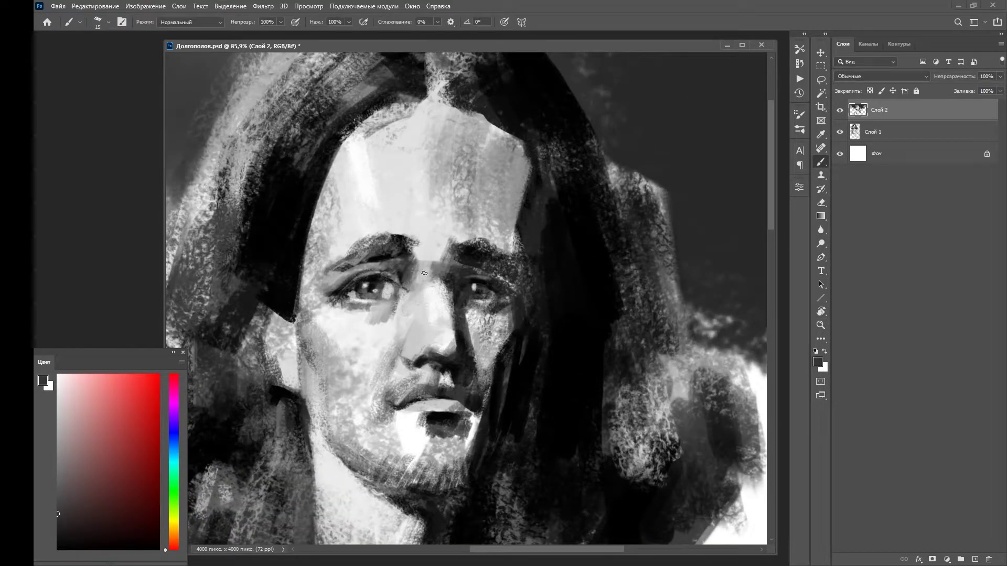
drag(424, 273, 417, 241)
scroll(417, 241, down, 1)
Reset colours to black and white, sample a face grey, and check the right eye and whole portrait.
key(x)
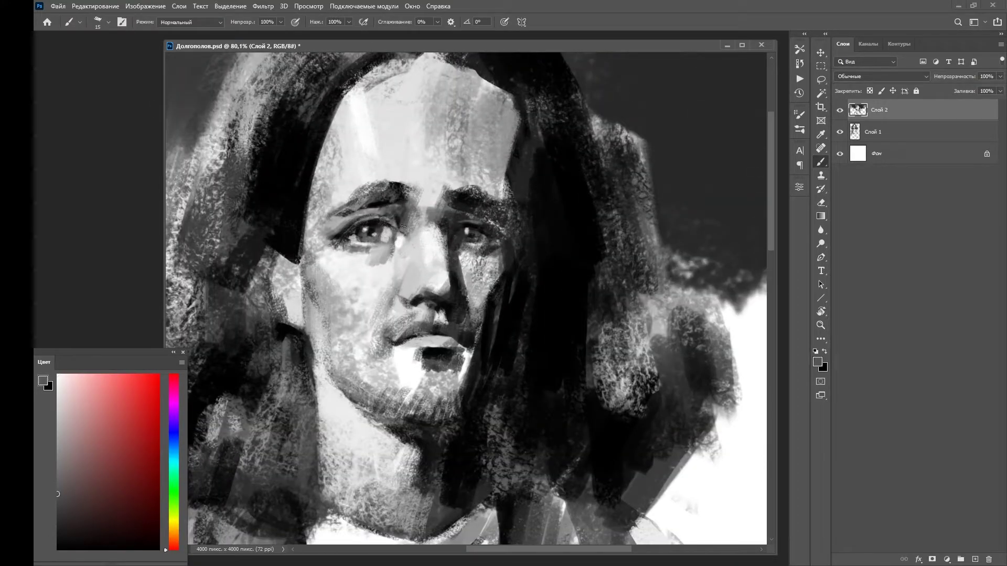
key(d)
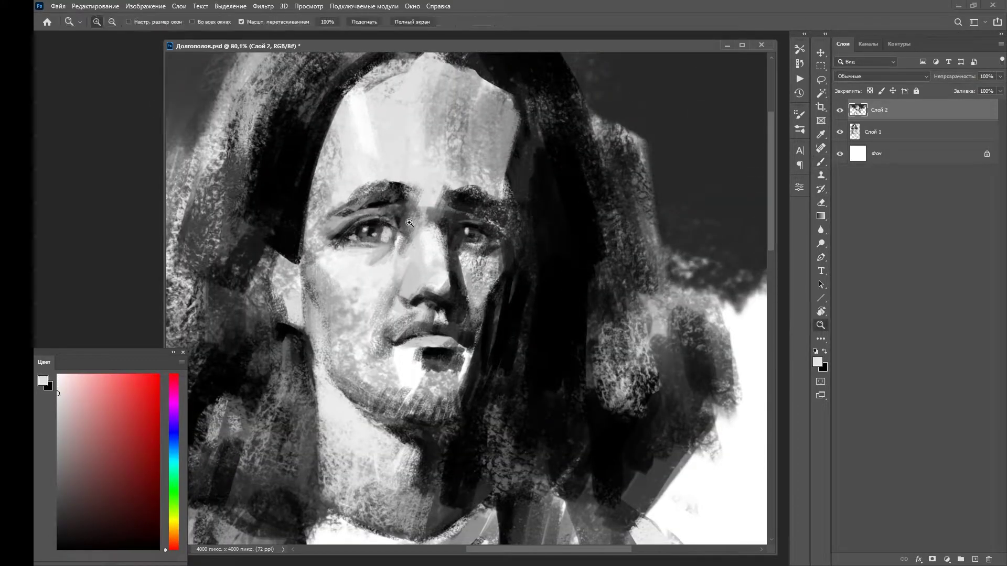
scroll(375, 246, up, 3)
alt+click(375, 221)
key(ctrl+0)
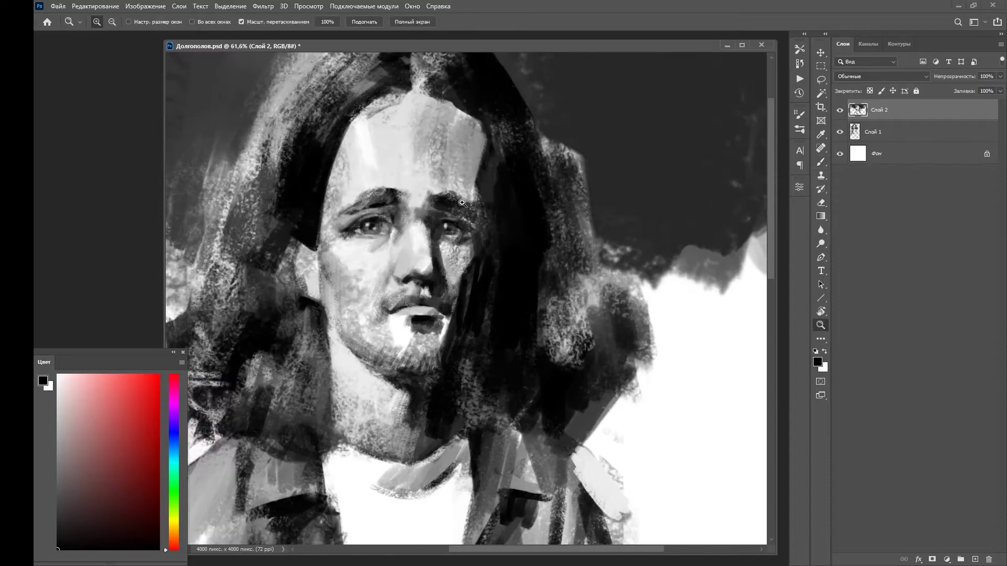
scroll(437, 280, up, 10)
key(ctrl+0)
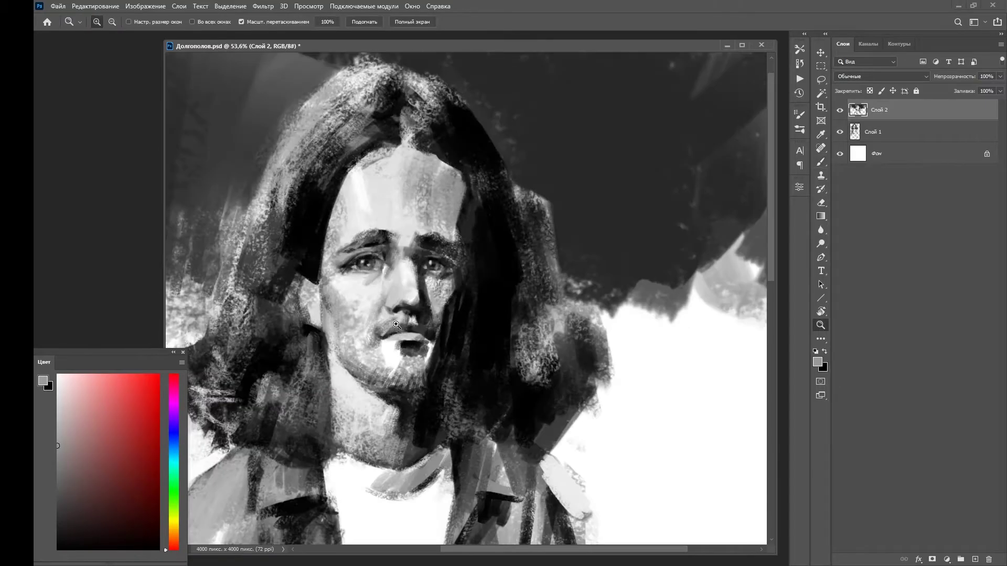
scroll(325, 239, up, 5)
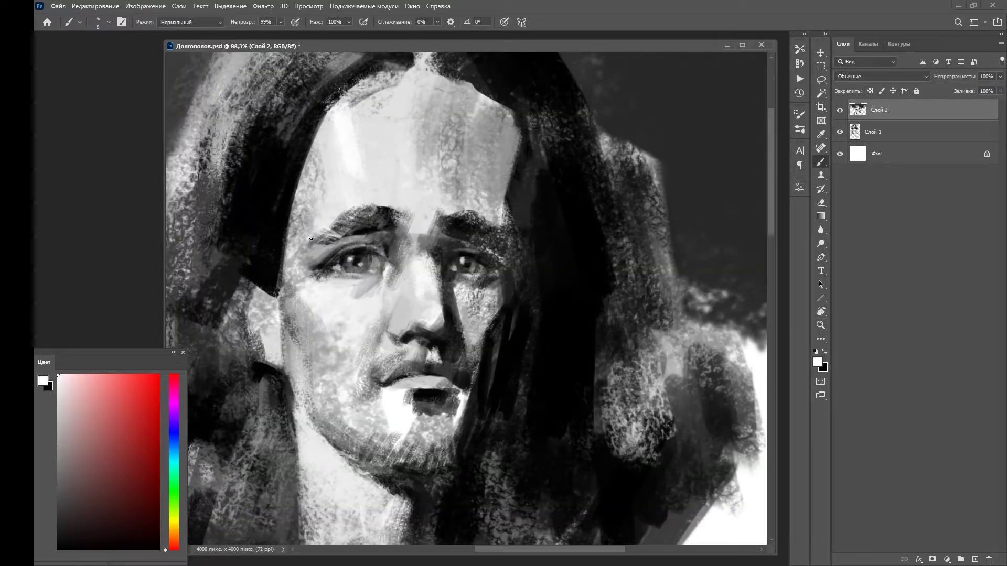
scroll(379, 179, down, 3)
Refine the cheek and add dark hair strokes around the left ear.
key(ctrl+0)
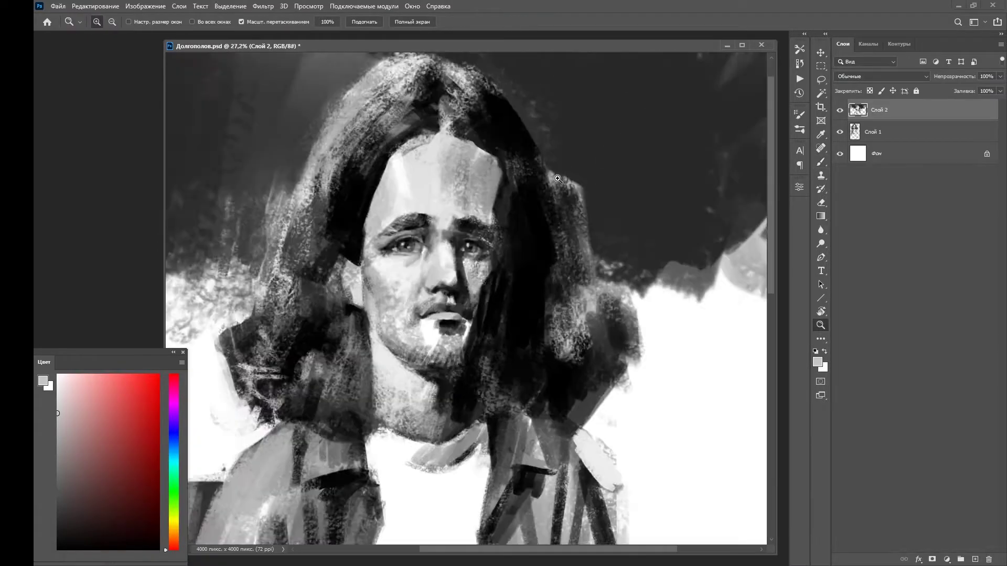
scroll(336, 286, up, 2)
key(bracketleft)
key(bracketleft)
drag(327, 271, 314, 289)
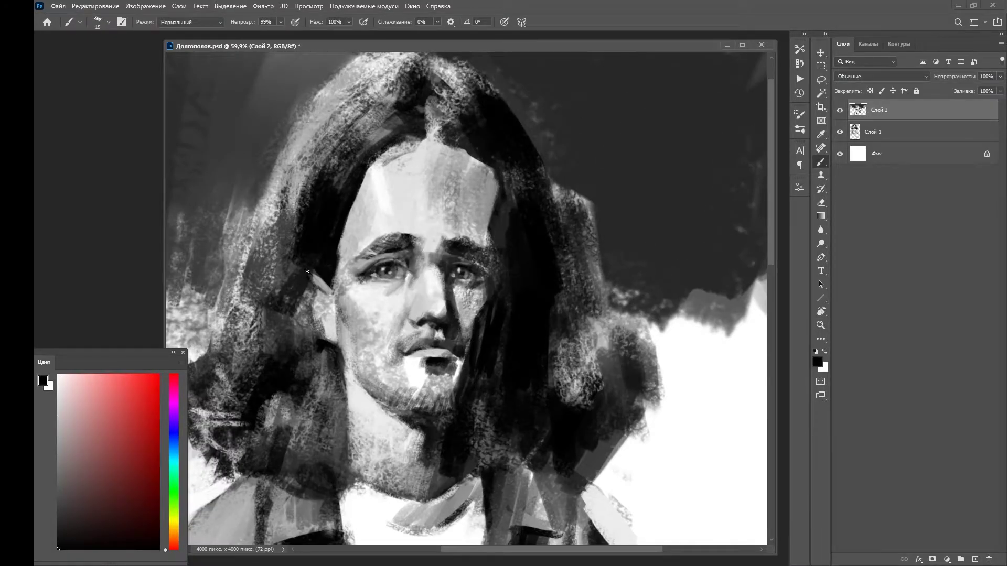
scroll(395, 252, up, 3)
drag(278, 335, 272, 365)
mouse_move(272, 322)
mouse_down()
mouse_move(310, 309)
mouse_move(272, 391)
mouse_move(319, 312)
mouse_up()
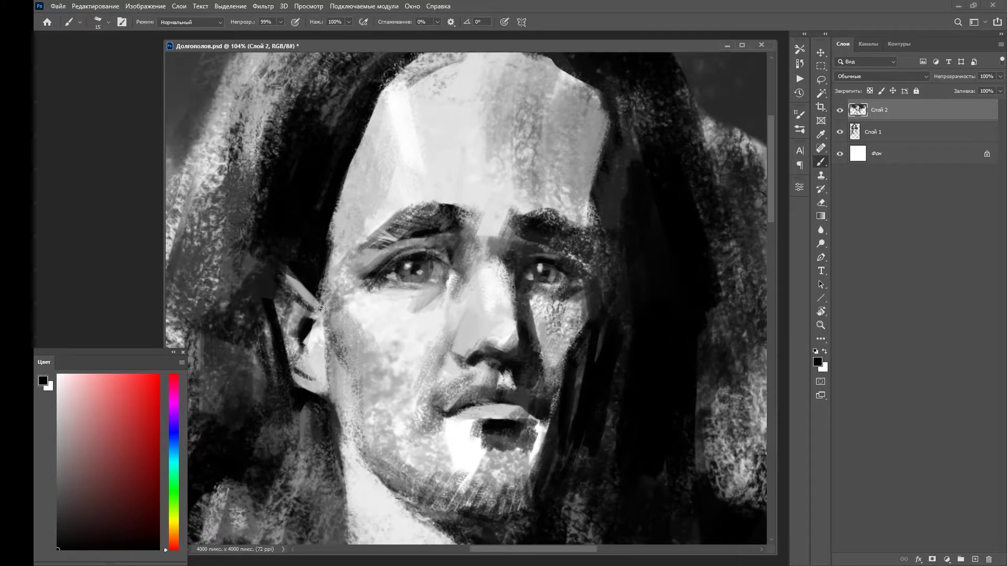
Zoom out to view the whole painting.
scroll(294, 325, down, 5)
scroll(252, 268, up, 6)
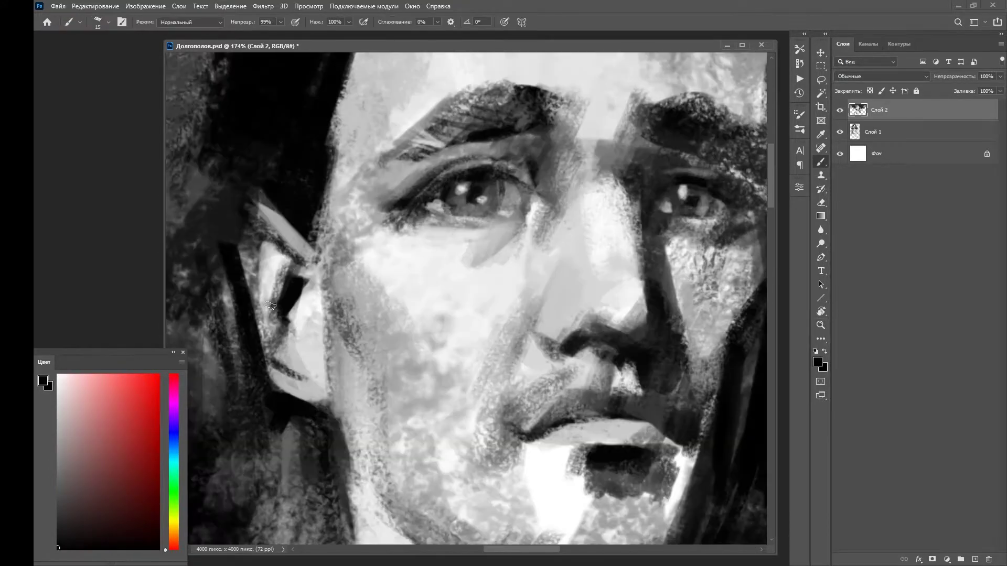
scroll(245, 258, down, 3)
key(z)
scroll(250, 184, down, 4)
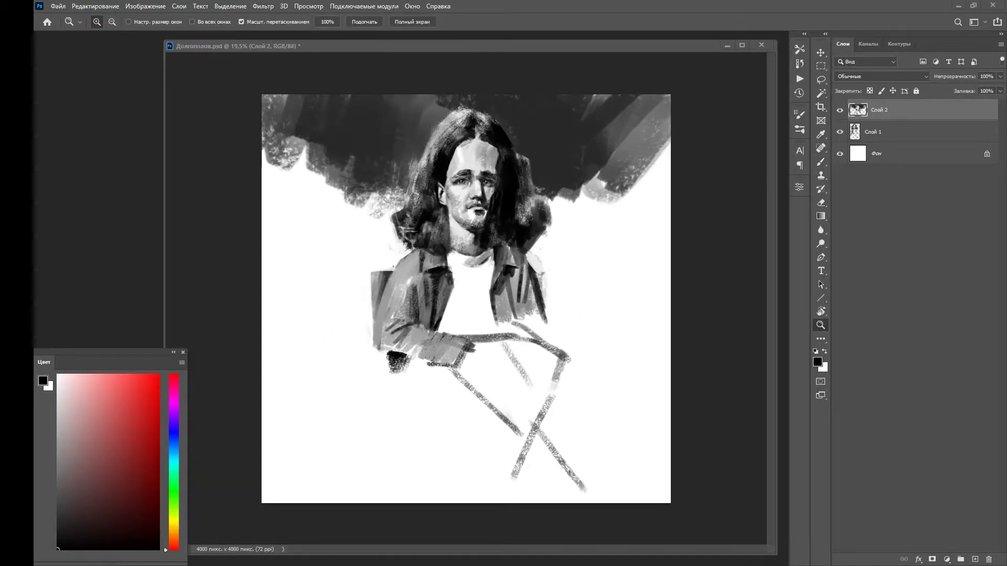
Zoom to the lower figure and paint dark and light strokes below the sleeve.
click(532, 378)
key(b)
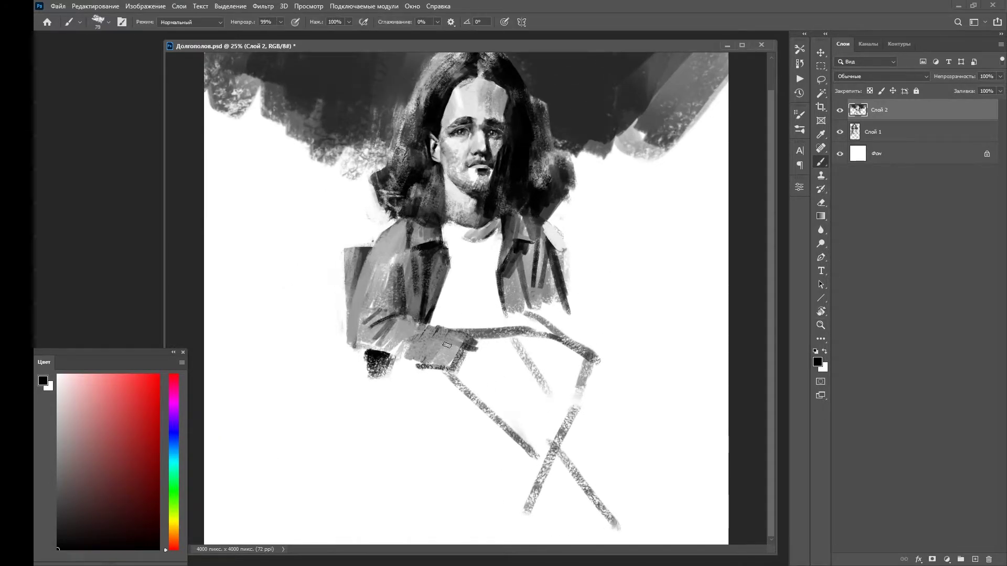
mouse_move(442, 367)
mouse_down()
mouse_move(435, 419)
mouse_move(414, 419)
mouse_up()
key(x)
mouse_move(388, 351)
mouse_down()
mouse_move(393, 419)
mouse_move(381, 415)
mouse_move(373, 294)
mouse_up()
Pick a lighter grey, shrink the brush, and darken the sleeve in black.
click(58, 484)
alt+click(364, 314)
key(bracketleft)
key(bracketleft)
key(bracketleft)
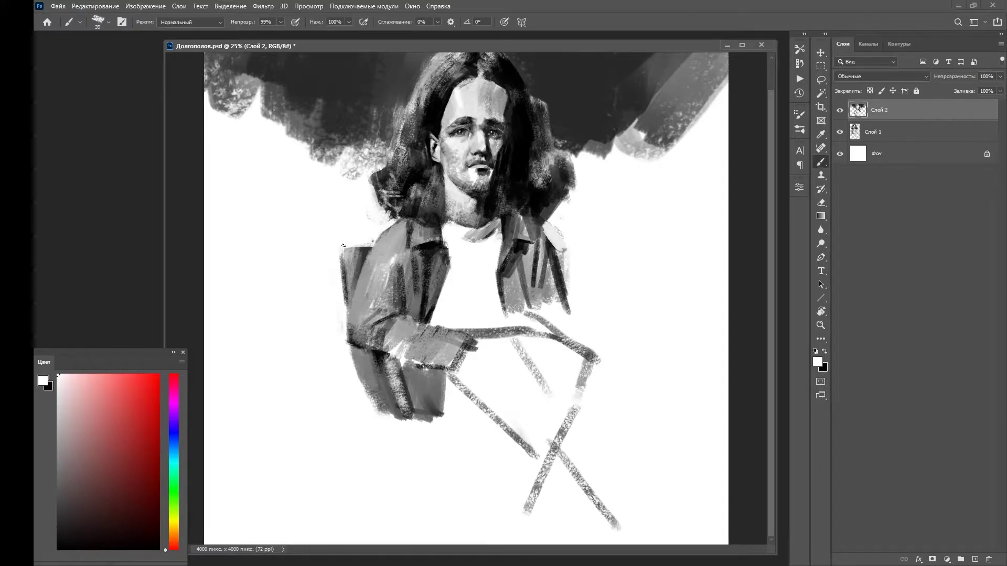
scroll(344, 245, up, 1)
key(x)
drag(377, 349, 404, 315)
mouse_move(362, 322)
mouse_down()
mouse_move(407, 279)
mouse_move(425, 326)
mouse_move(419, 393)
mouse_up()
Darken the lower-left sleeve and cuff, extending dark strokes toward the lower hand.
key(x)
key(x)
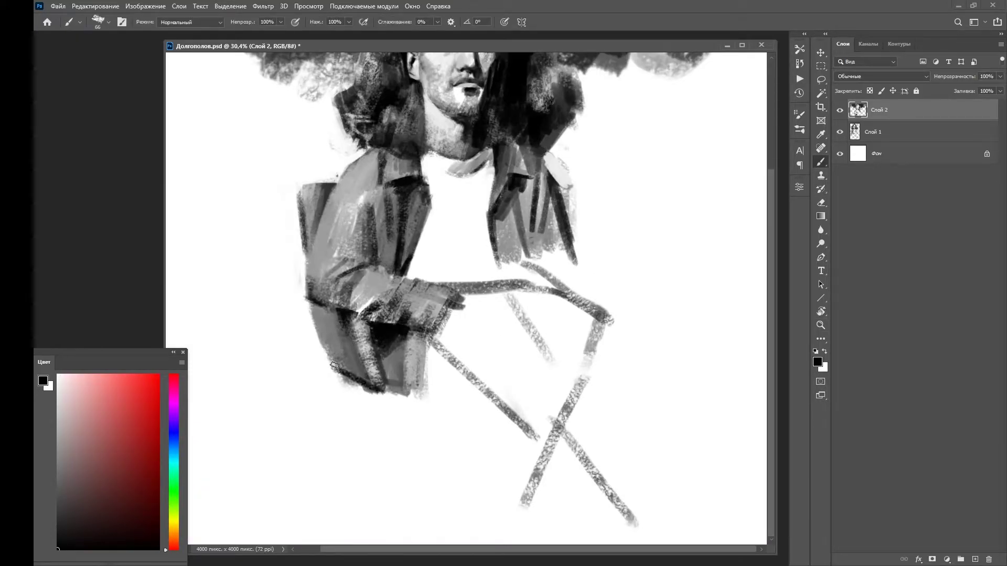
drag(334, 365, 344, 333)
mouse_move(336, 388)
mouse_down()
mouse_move(361, 344)
mouse_move(335, 312)
mouse_up()
mouse_move(367, 383)
mouse_down()
mouse_move(372, 328)
mouse_move(418, 401)
mouse_move(391, 415)
mouse_move(461, 490)
mouse_up()
scroll(509, 512, down, 1)
drag(462, 415, 511, 475)
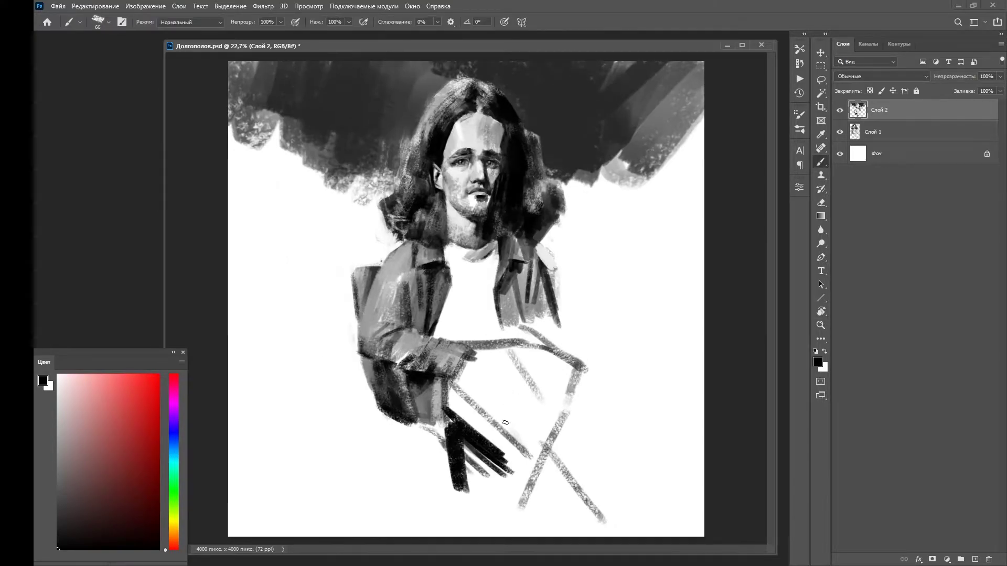
Fill the chair area with grey, adding lighter strokes at its right edge.
scroll(506, 423, down, 1)
mouse_move(503, 341)
mouse_down()
mouse_move(456, 406)
mouse_move(488, 415)
mouse_up()
mouse_move(556, 386)
mouse_down()
mouse_move(521, 331)
mouse_move(511, 370)
mouse_up()
key(x)
drag(546, 331, 542, 359)
Brighten the lower sleeve and paint dark strokes on the chair top and legs.
key(x)
drag(418, 346, 418, 396)
key(x)
drag(540, 335, 559, 344)
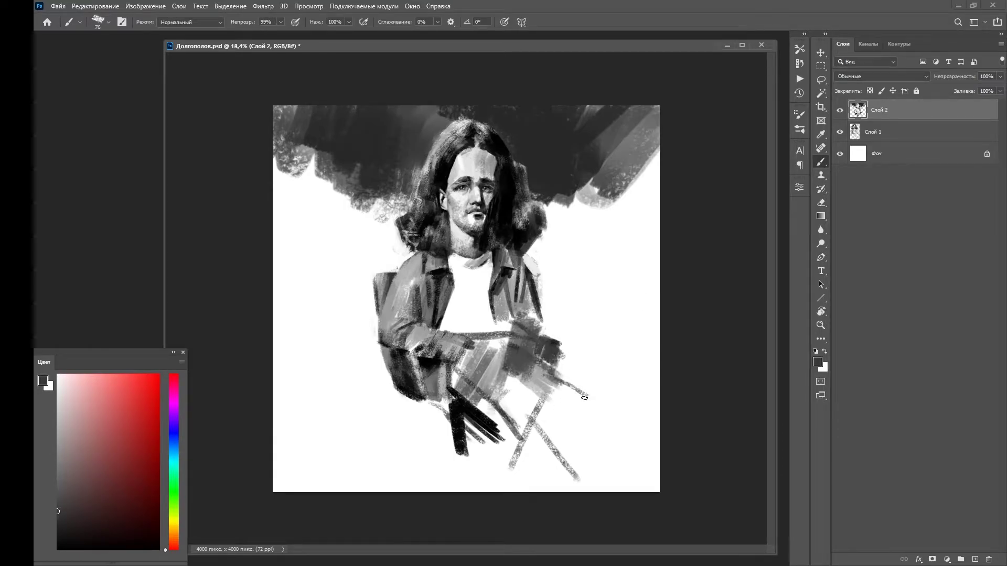
mouse_move(584, 398)
mouse_down()
mouse_move(550, 464)
mouse_move(522, 465)
mouse_move(475, 501)
mouse_up()
Extend the canvas downward to 4000 × 4799 px with the Crop tool.
key(x)
key(x)
key(c)
scroll(474, 444, down, 1)
key(Return)
scroll(603, 382, up, 1)
key(b)
Paint dark and light grey strokes over the lower legs and chair seat.
drag(556, 441, 598, 464)
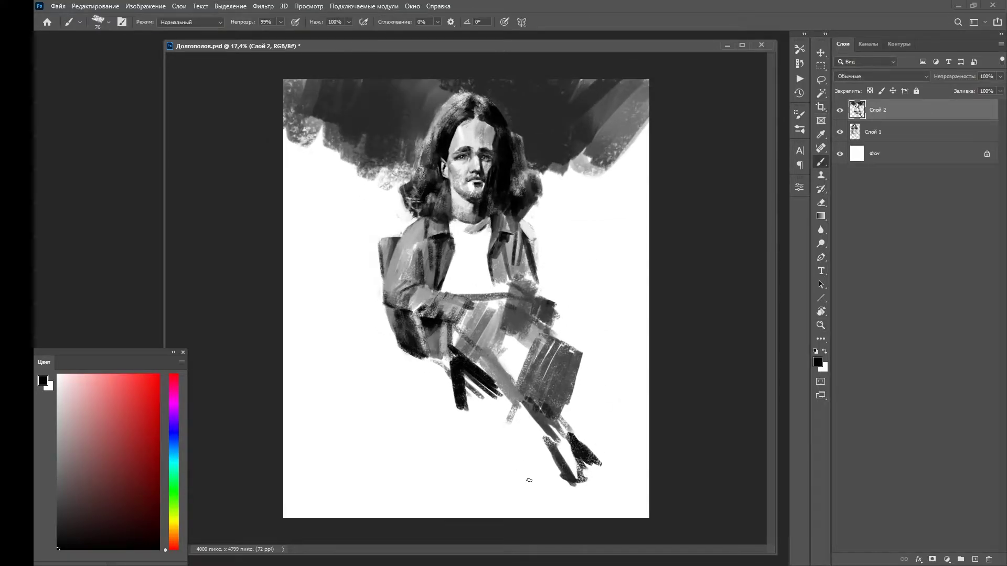
alt+click(524, 445)
mouse_move(535, 423)
mouse_down()
mouse_move(506, 454)
mouse_move(540, 491)
mouse_move(548, 472)
mouse_move(583, 504)
mouse_up()
alt+click(573, 486)
drag(582, 407, 559, 474)
drag(540, 380, 495, 435)
mouse_move(507, 325)
mouse_down()
mouse_move(469, 372)
mouse_move(488, 383)
mouse_move(464, 357)
mouse_up()
Add a dark stroke on the jacket lapel and light strokes across the seat and legs.
alt+click(451, 326)
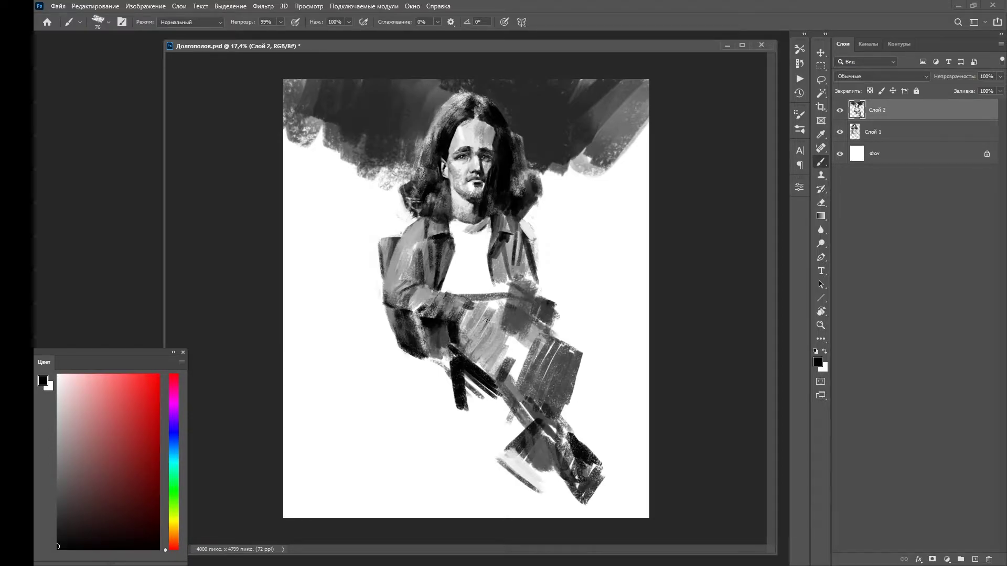
key(d)
drag(493, 309, 519, 252)
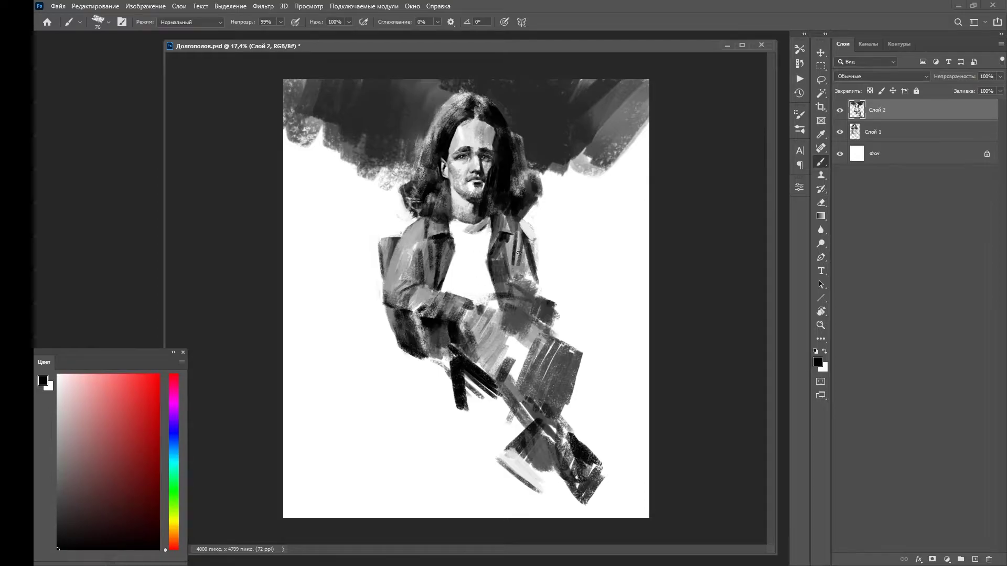
alt+click(559, 330)
drag(561, 328, 525, 349)
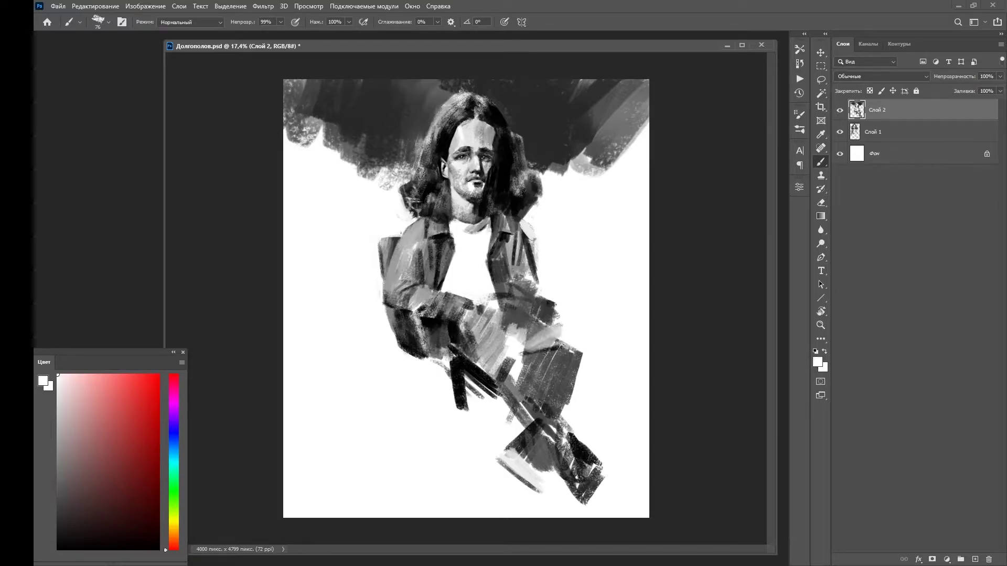
scroll(551, 388, up, 2)
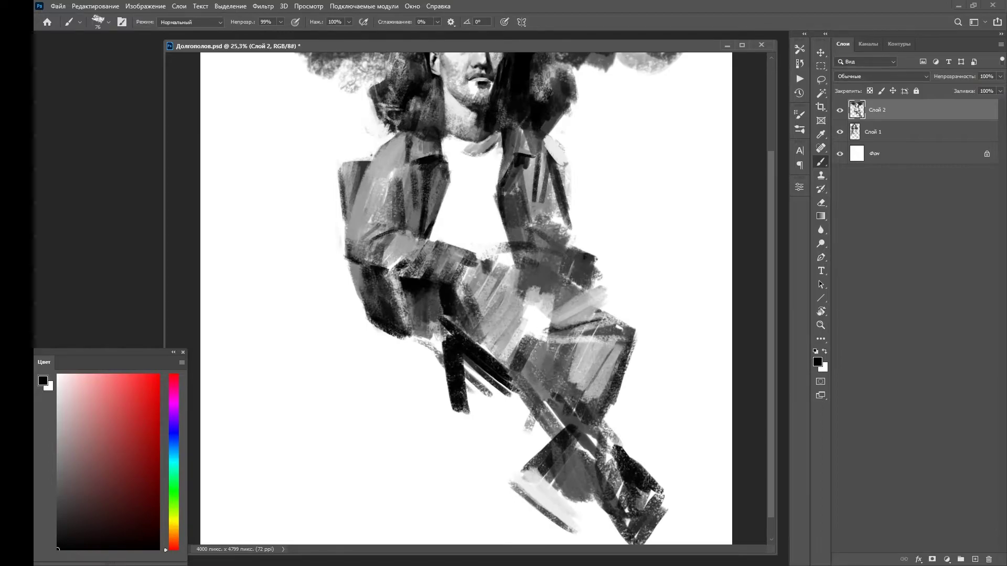
drag(529, 410, 543, 417)
Paint mid-grey and dark strokes on the left arm.
alt+click(461, 346)
drag(351, 348, 362, 320)
alt+click(356, 357)
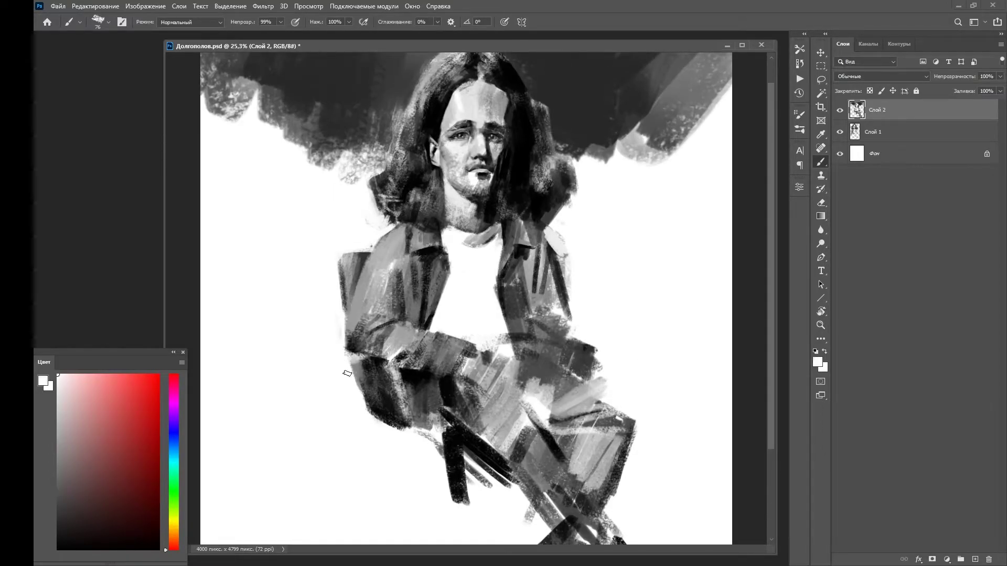
drag(346, 388, 367, 356)
mouse_move(343, 315)
mouse_down()
mouse_move(388, 351)
mouse_move(368, 321)
mouse_move(418, 273)
mouse_up()
alt+click(388, 346)
Sample grey tones and paint grey strokes on the white shirt.
alt+click(398, 283)
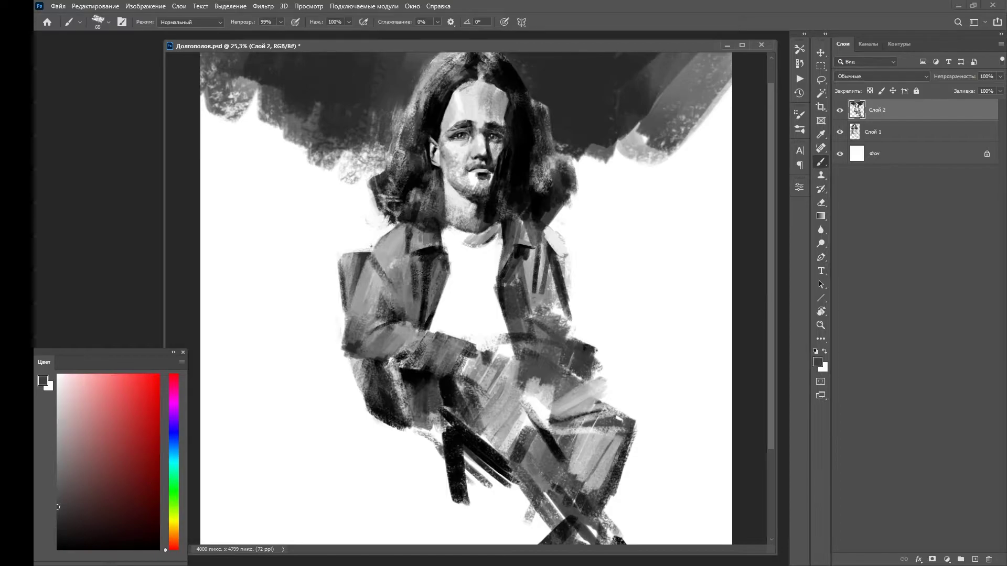
alt+click(448, 302)
drag(490, 233, 487, 315)
scroll(569, 399, down, 3)
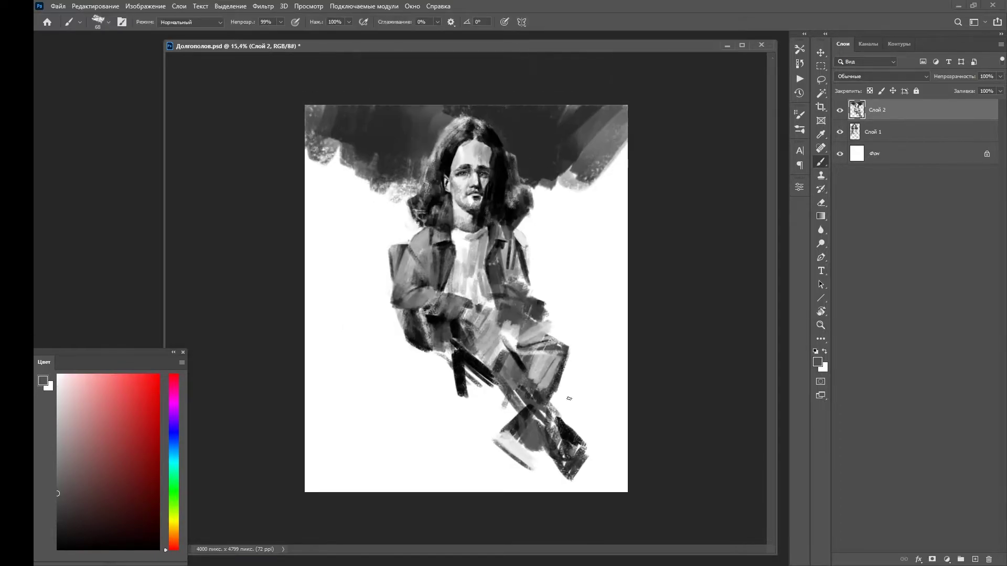
key(x)
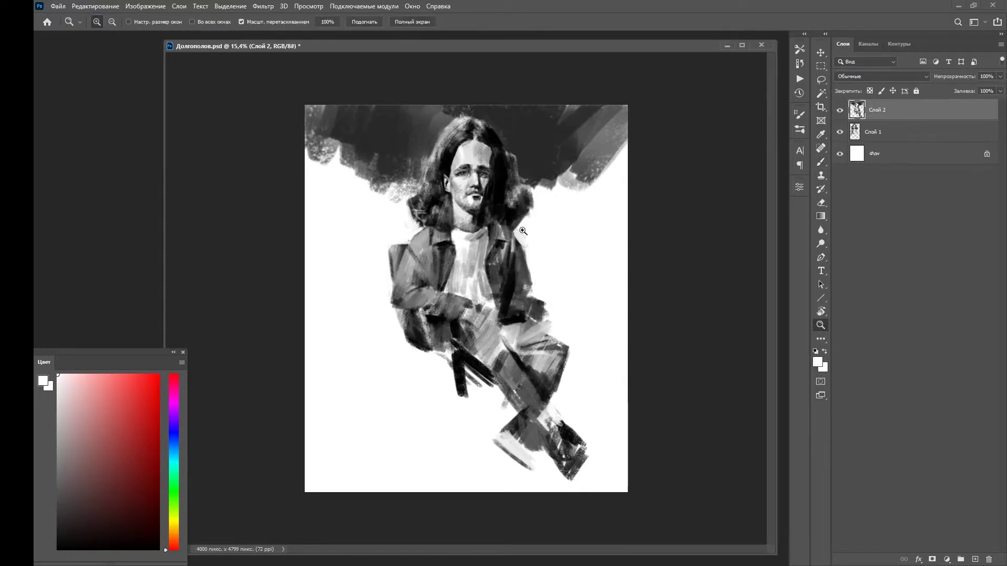
Paint light grey and white strokes across the jacket, sampling a grey tone from it.
scroll(491, 282, up, 3)
alt+click(445, 362)
key(x)
mouse_move(450, 389)
mouse_down()
mouse_move(441, 367)
mouse_move(462, 425)
mouse_up()
drag(451, 368, 487, 415)
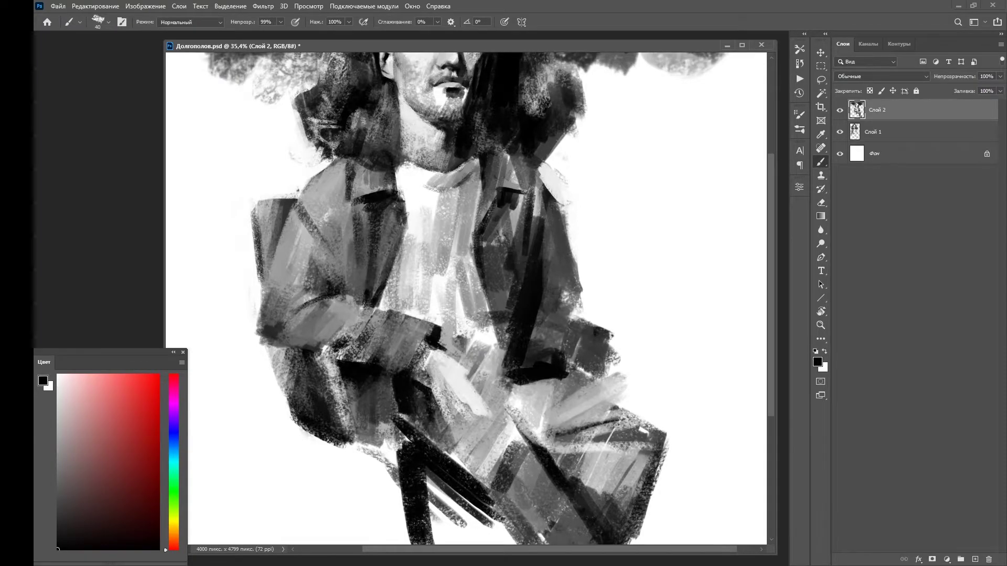
key(x)
scroll(478, 290, up, 2)
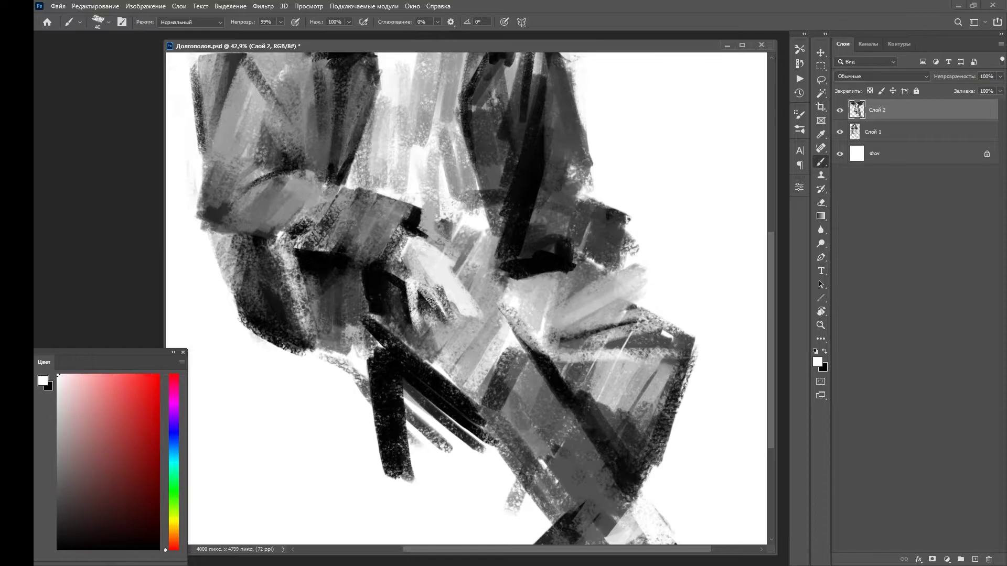
drag(429, 300, 457, 328)
mouse_move(451, 296)
mouse_down()
mouse_move(482, 331)
mouse_move(436, 341)
mouse_up()
Paint grey, dark and light strokes around the hand with freshly sampled greys.
scroll(434, 340, down, 1)
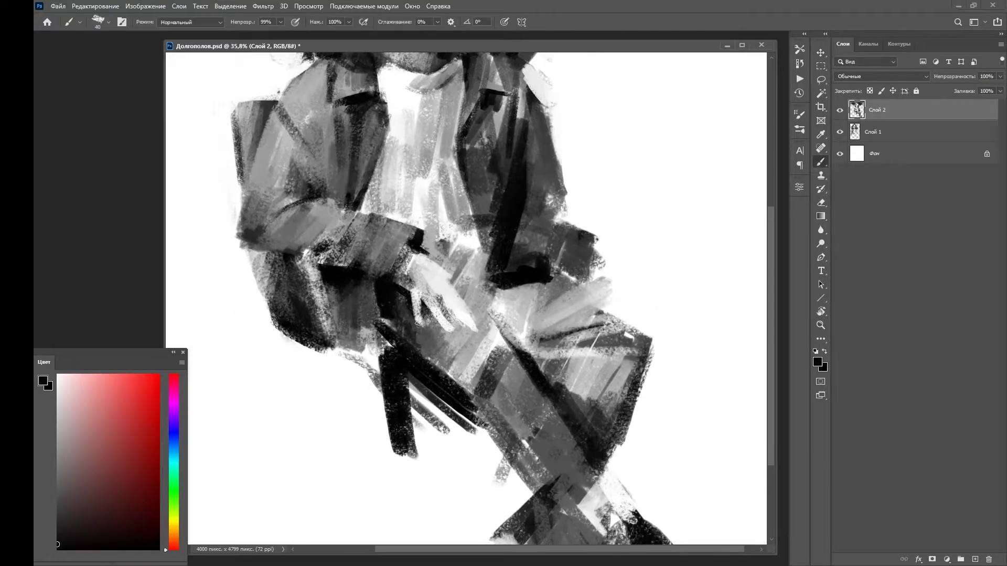
alt+click(415, 315)
mouse_move(396, 304)
mouse_down()
mouse_move(409, 336)
mouse_move(430, 347)
mouse_up()
key(d)
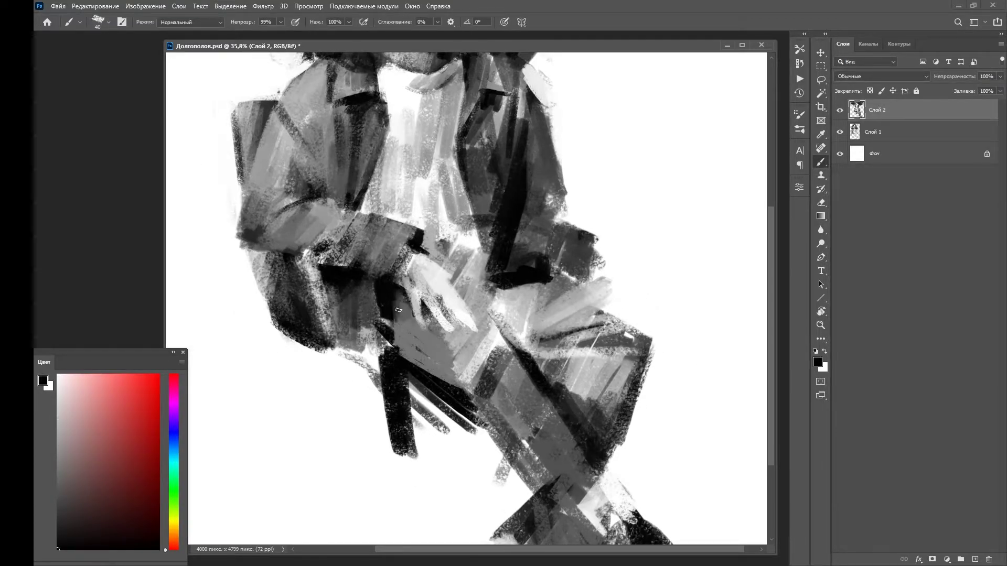
mouse_move(399, 293)
mouse_down()
mouse_move(428, 320)
mouse_move(478, 325)
mouse_up()
alt+click(429, 329)
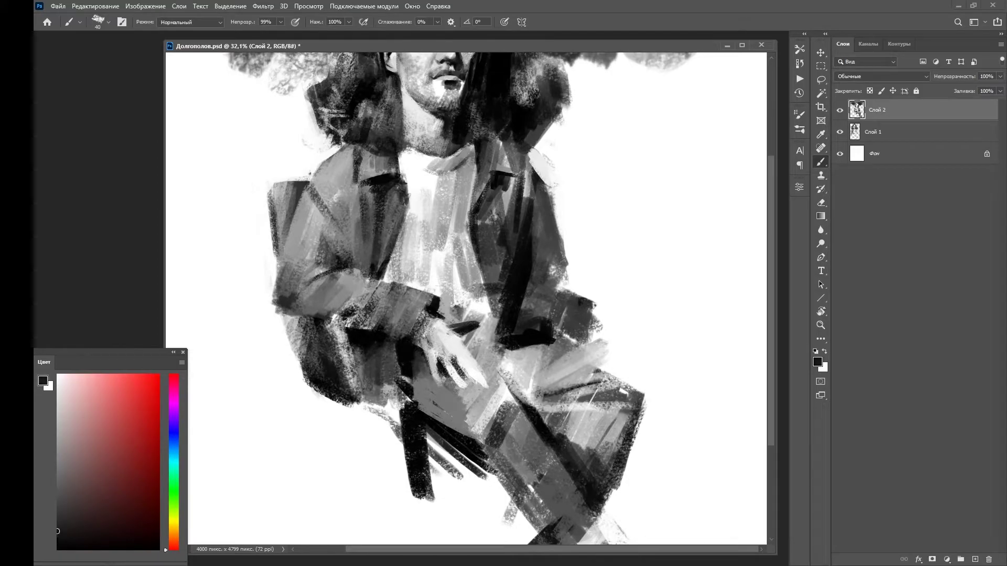
alt+click(435, 348)
drag(435, 354, 419, 323)
scroll(435, 367, up, 2)
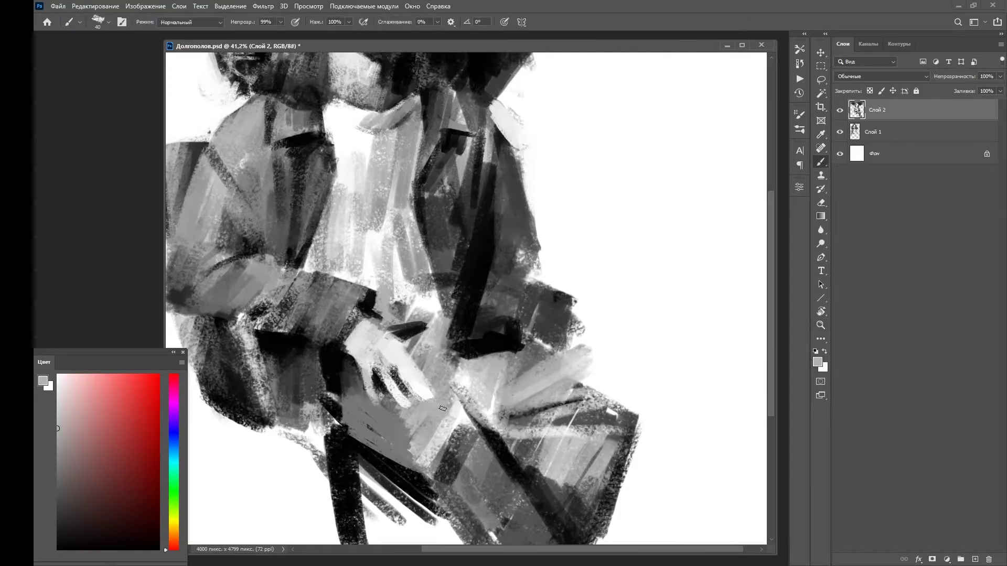
Darken around the hand and jacket, and extend the sleeve edge upward in black.
alt+click(486, 381)
drag(512, 425, 519, 354)
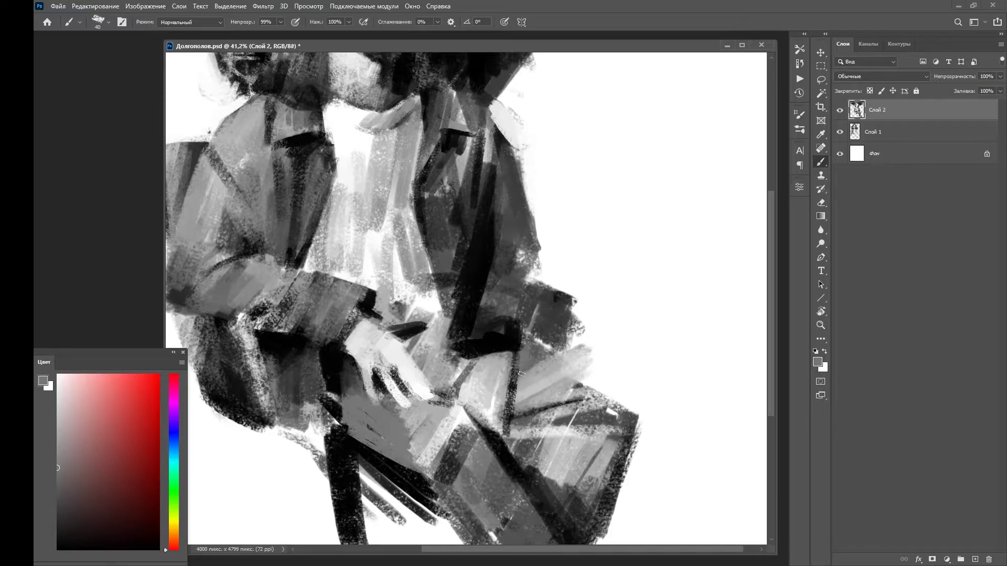
scroll(519, 357, down, 2)
key(d)
drag(566, 388, 600, 358)
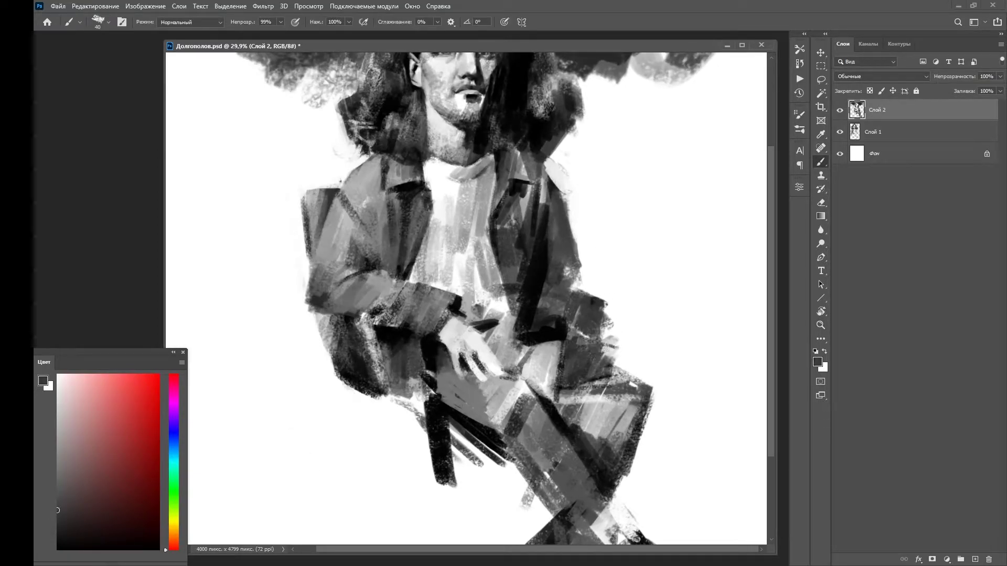
drag(591, 261, 590, 314)
alt+click(543, 292)
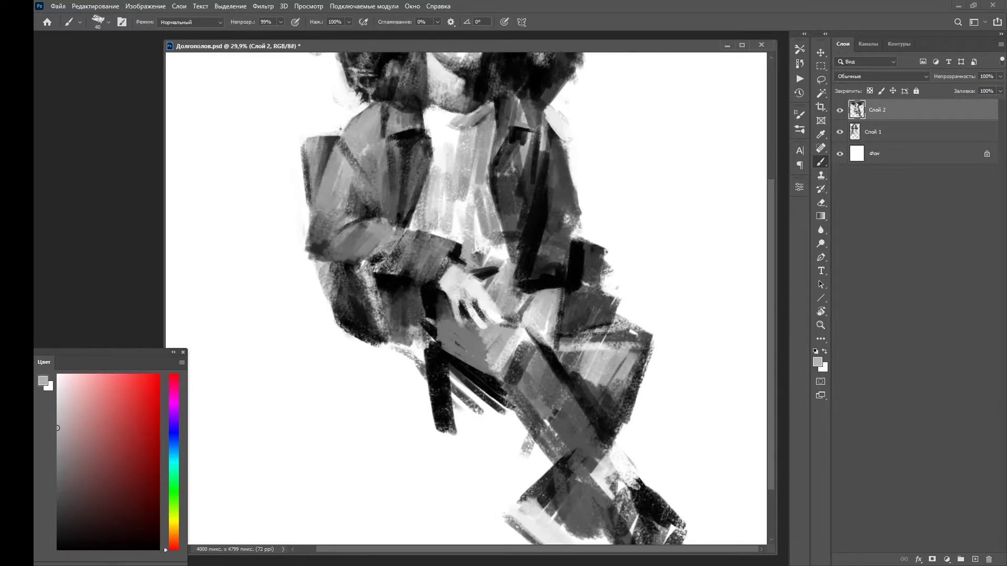
alt+click(577, 362)
drag(579, 368, 579, 315)
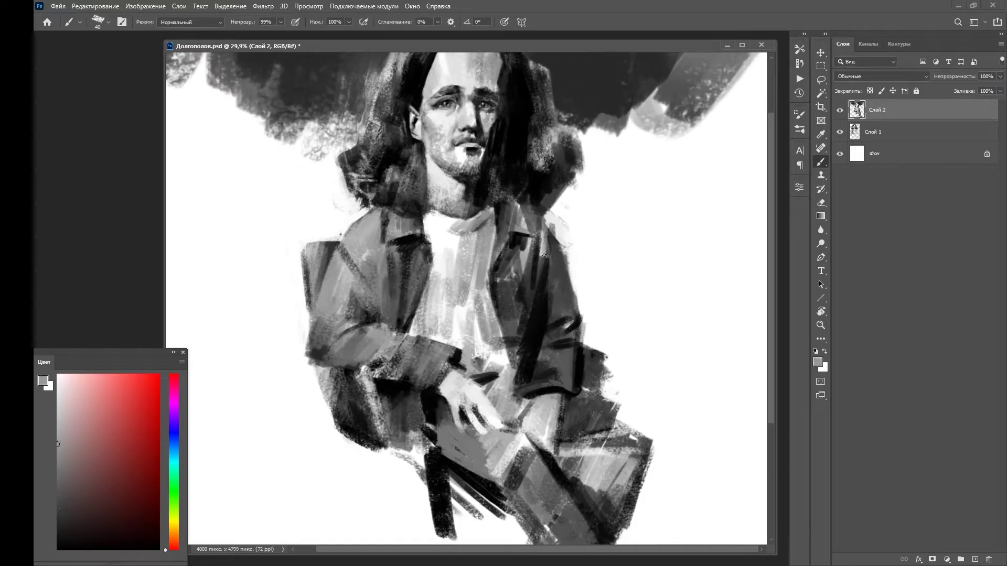
Lighten the hair edge with grey, then extend the dark background beside the left hair.
alt+click(557, 272)
drag(557, 272, 563, 355)
drag(556, 283, 582, 234)
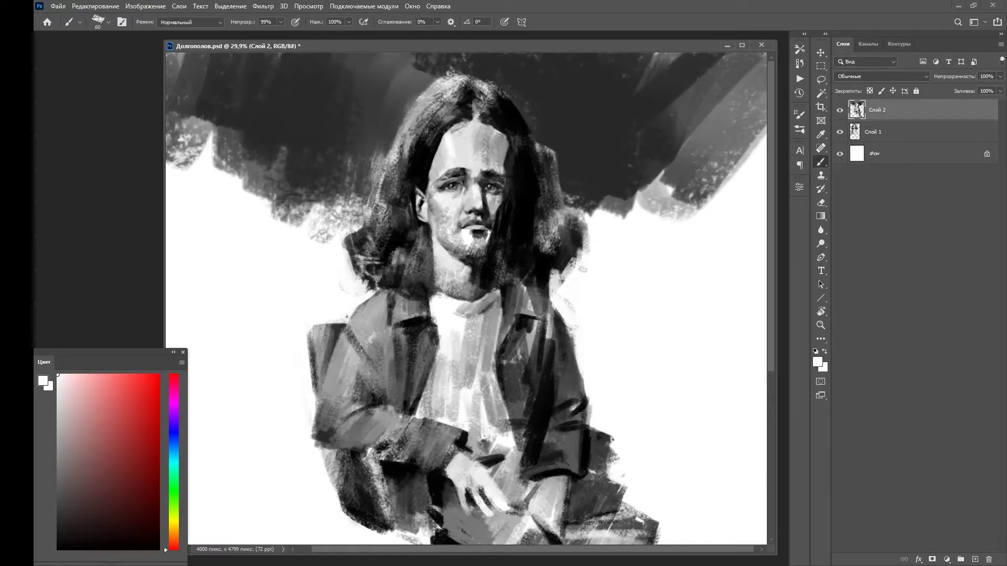
alt+click(366, 237)
alt+click(346, 210)
drag(362, 231, 336, 162)
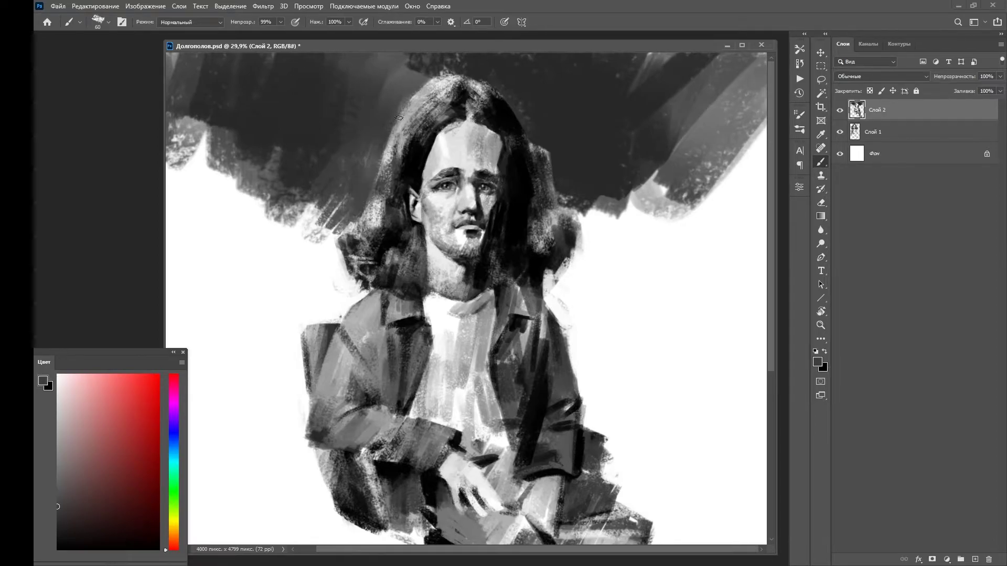
key(x)
drag(403, 111, 367, 220)
Add black strokes along the left hair and dark strokes at the feet.
key(x)
drag(388, 136, 380, 226)
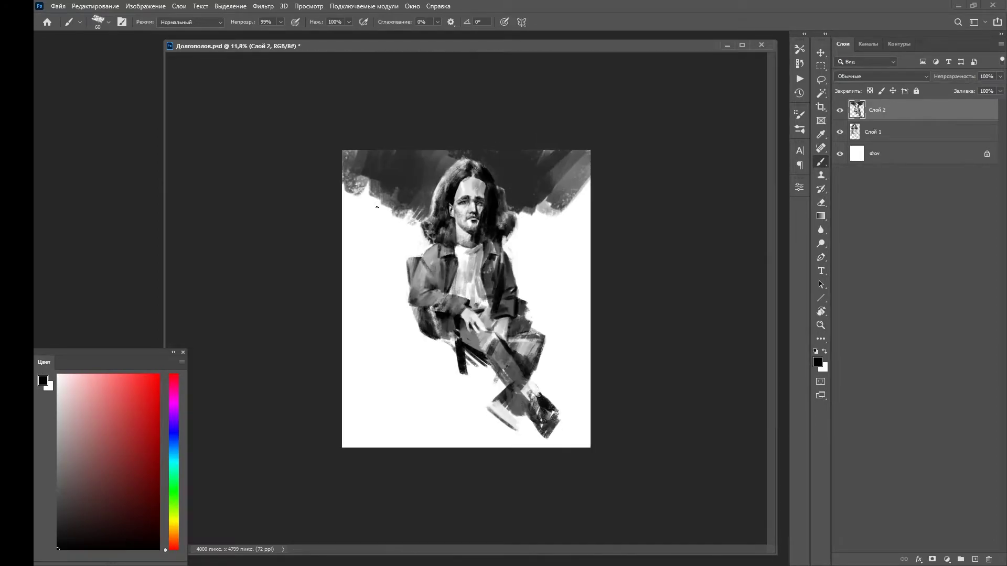
scroll(306, 224, up, 3)
scroll(308, 364, down, 3)
scroll(625, 388, down, 2)
mouse_move(530, 443)
mouse_down()
mouse_move(532, 472)
mouse_move(582, 462)
mouse_move(540, 475)
mouse_move(525, 465)
mouse_move(564, 525)
mouse_move(548, 456)
mouse_move(572, 447)
mouse_up()
alt+click(585, 434)
scroll(619, 472, up, 1)
key(x)
key(x)
key(x)
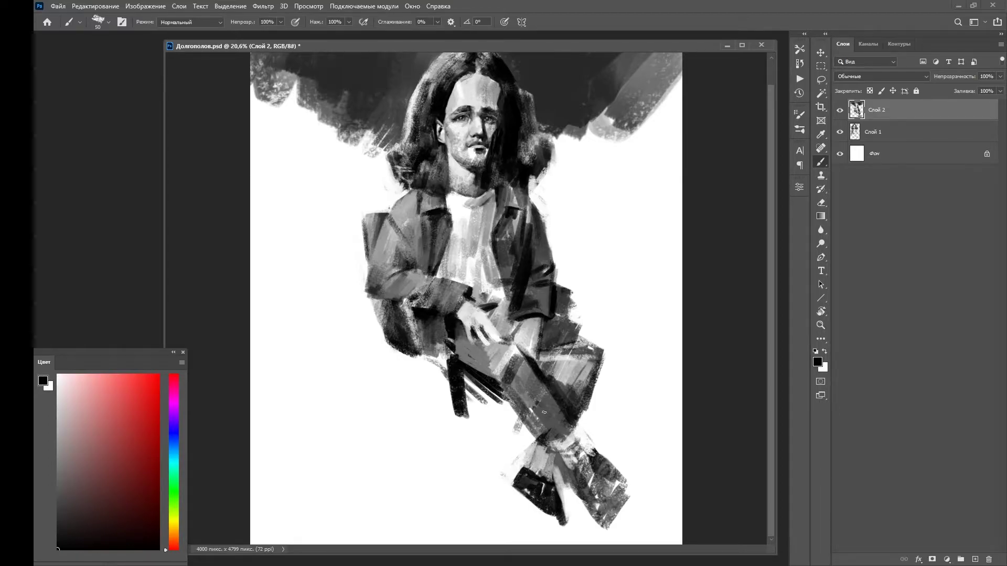
Paint the chair's vertical and diagonal legs and horizontal base line below the lap.
alt+click(529, 452)
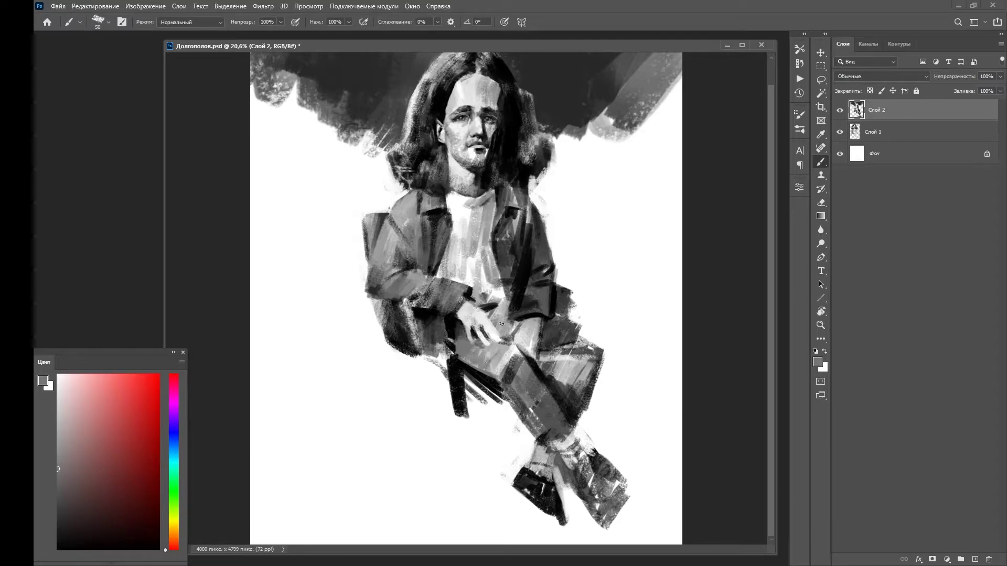
alt+click(443, 344)
drag(442, 343, 437, 364)
key(ctrl+z)
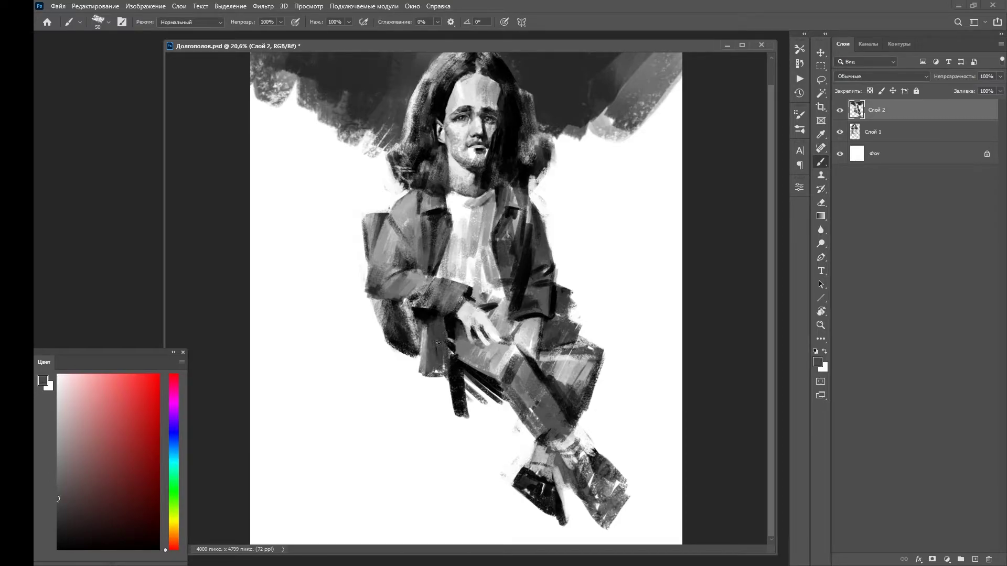
alt+click(470, 375)
mouse_move(460, 378)
mouse_down()
mouse_move(460, 457)
mouse_move(423, 471)
mouse_up()
scroll(460, 430, down, 2)
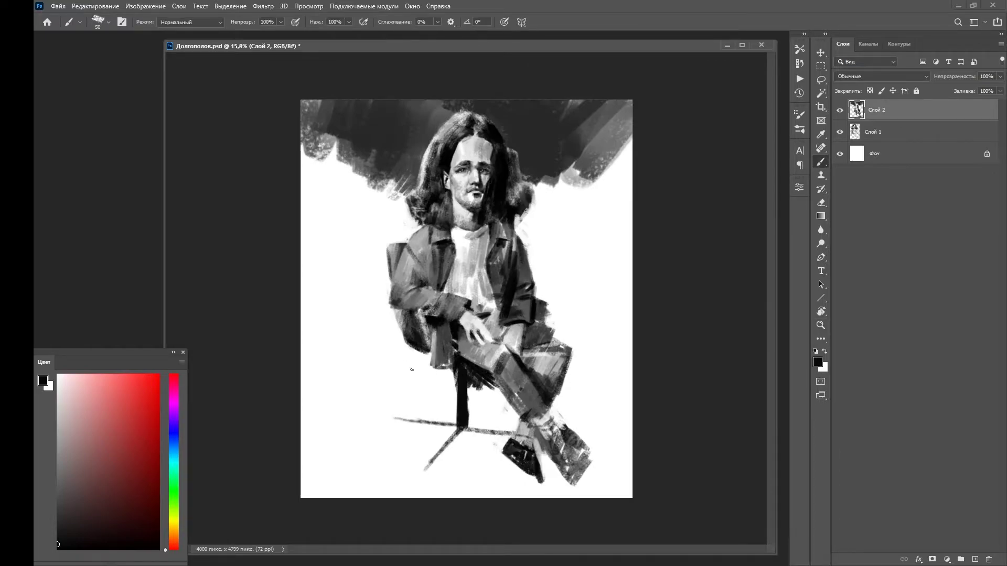
drag(456, 426, 430, 461)
drag(404, 418, 509, 433)
alt+click(472, 383)
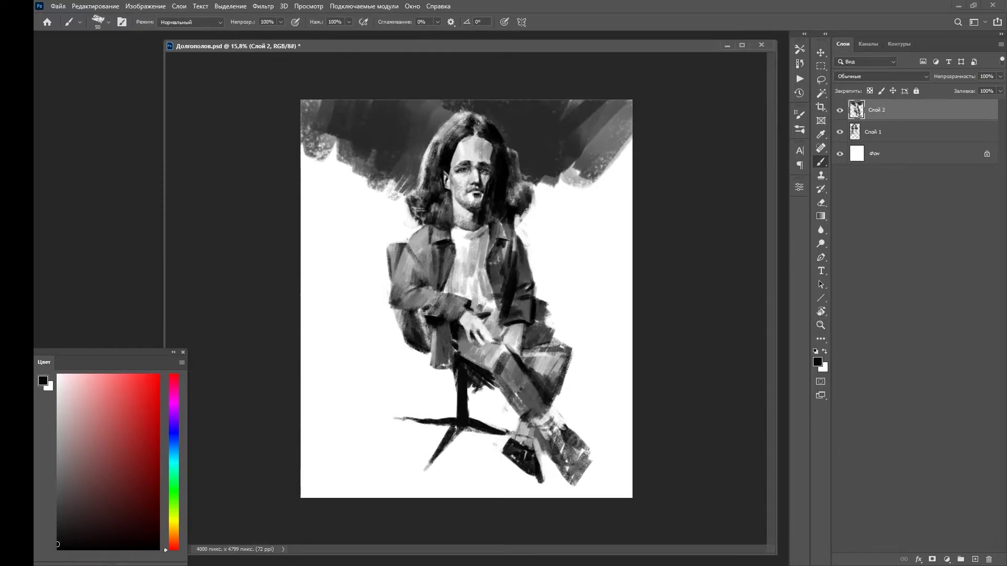
alt+click(485, 391)
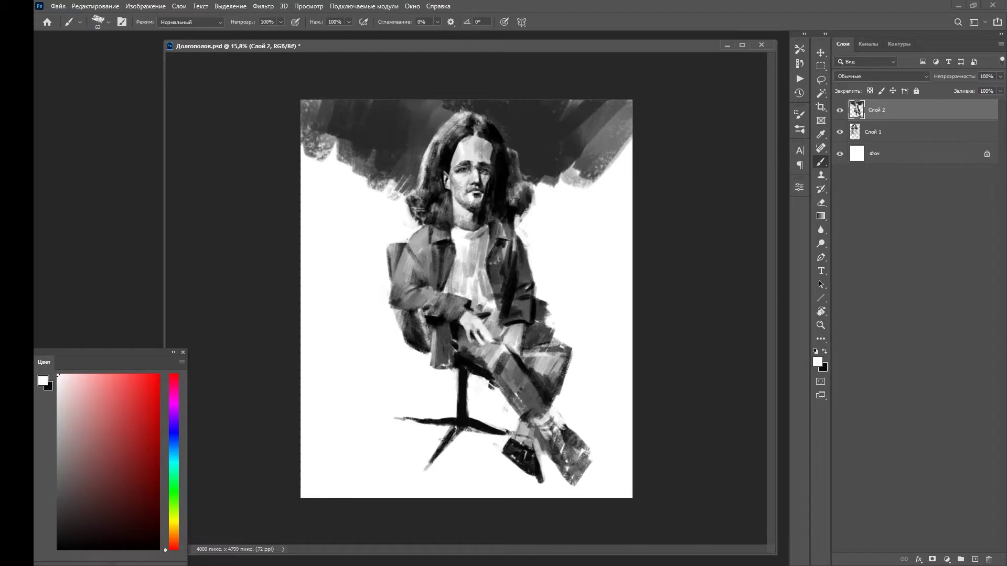
Rework the trousers with dark grey and light strokes using a smaller brush.
alt+click(474, 350)
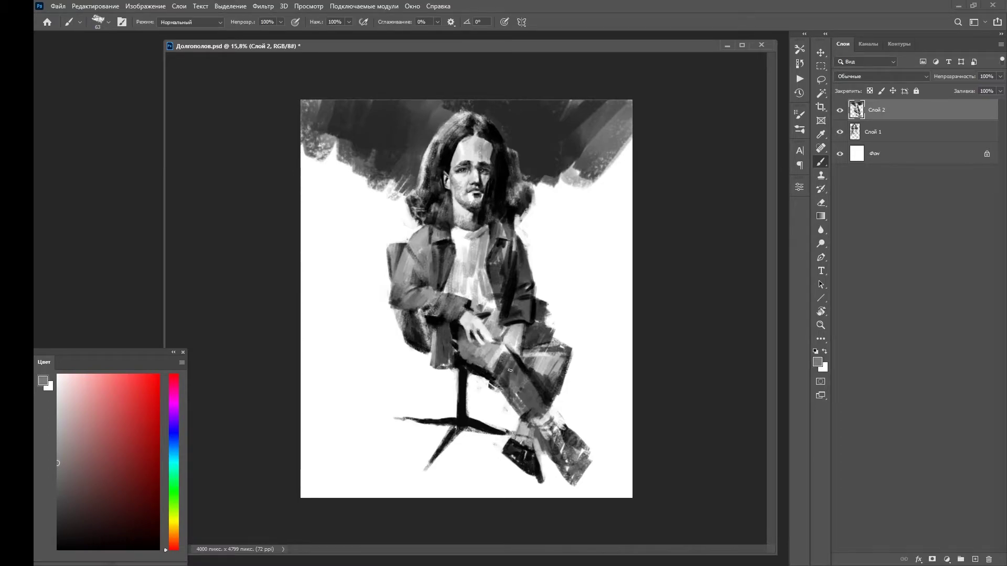
drag(509, 371, 540, 349)
alt+click(529, 342)
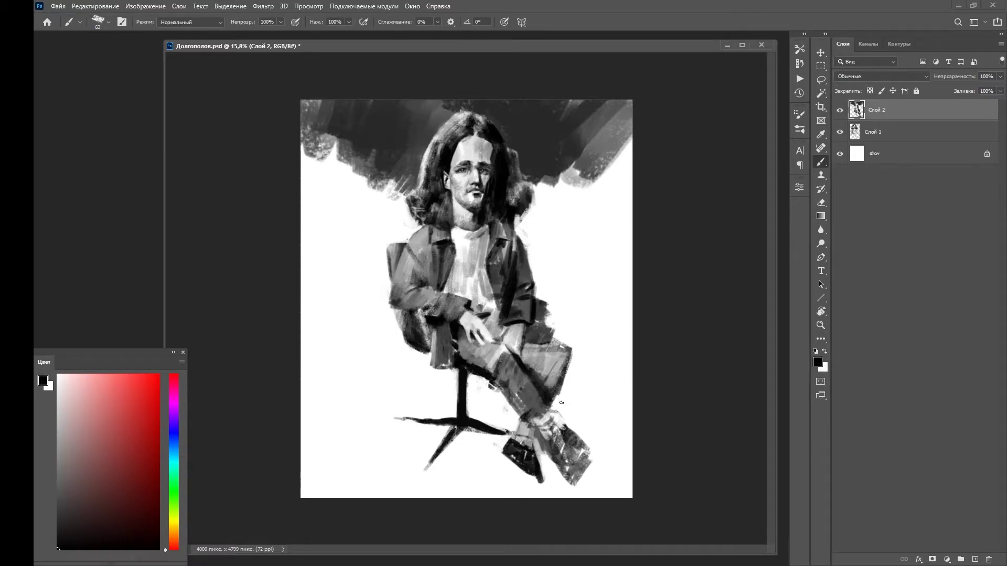
scroll(529, 346, up, 4)
key(9)
key(9)
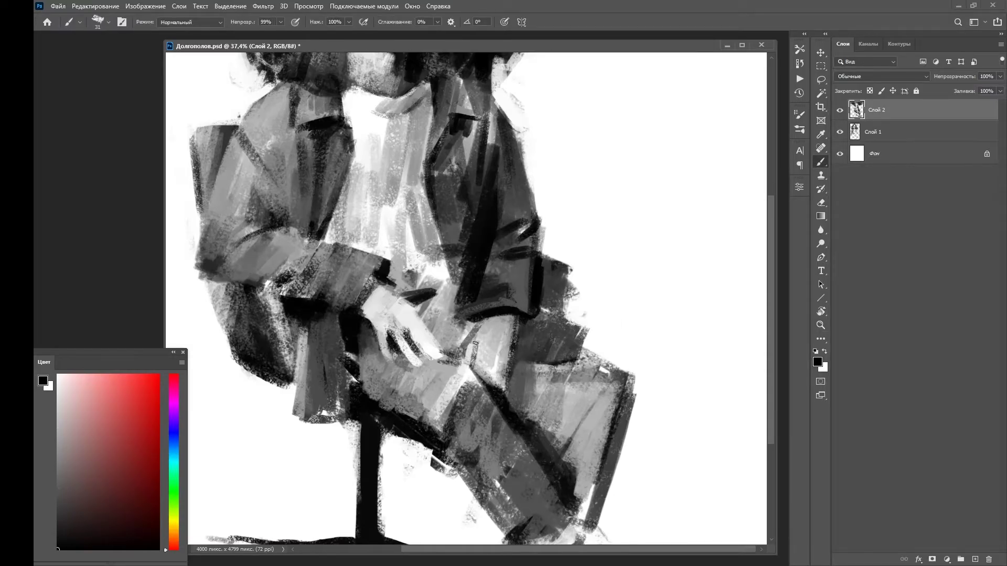
key(x)
drag(475, 370, 477, 331)
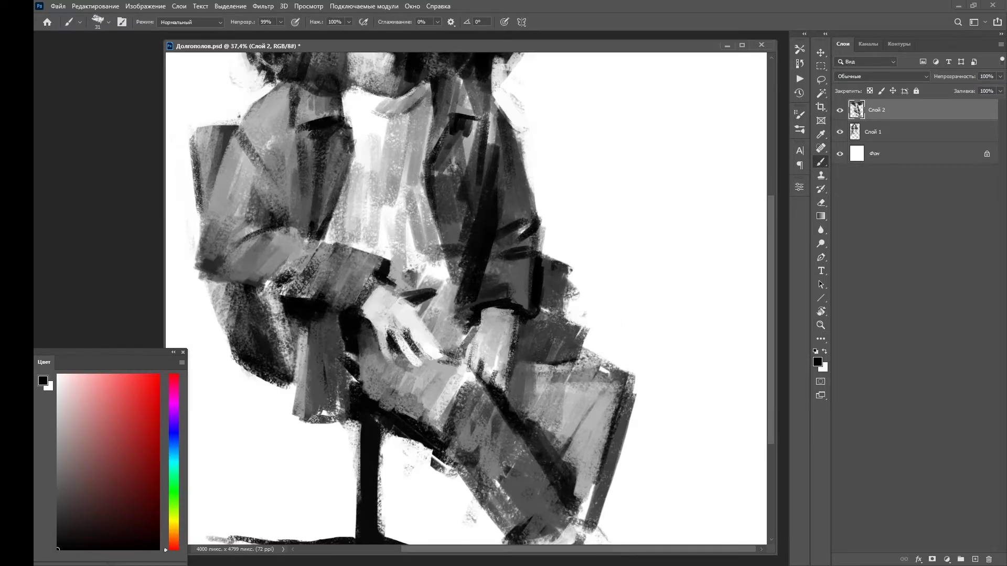
scroll(461, 387, up, 3)
scroll(391, 291, down, 2)
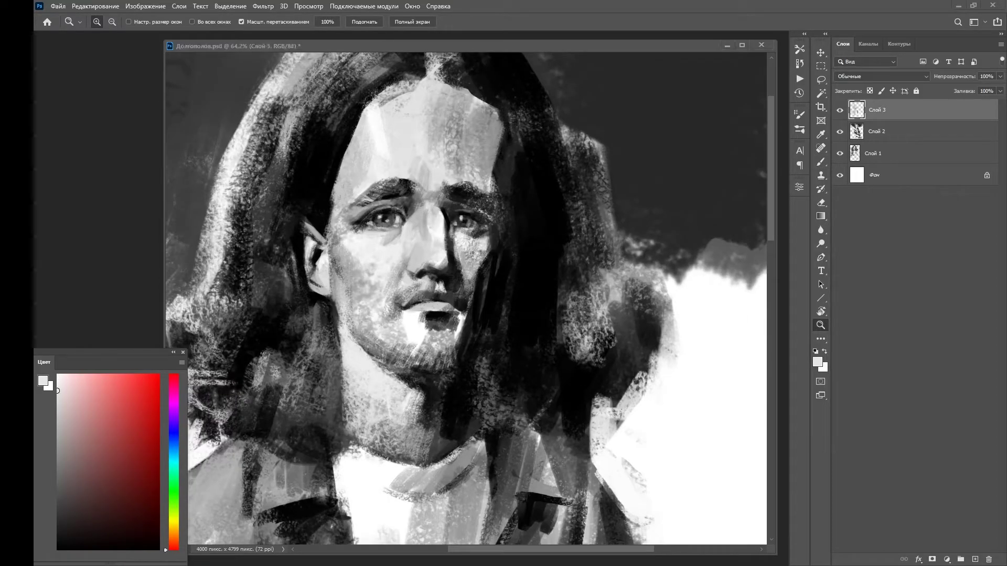
Zoom in and shade beside the nose, the upper lip, and under the nose.
drag(454, 234, 504, 234)
key(b)
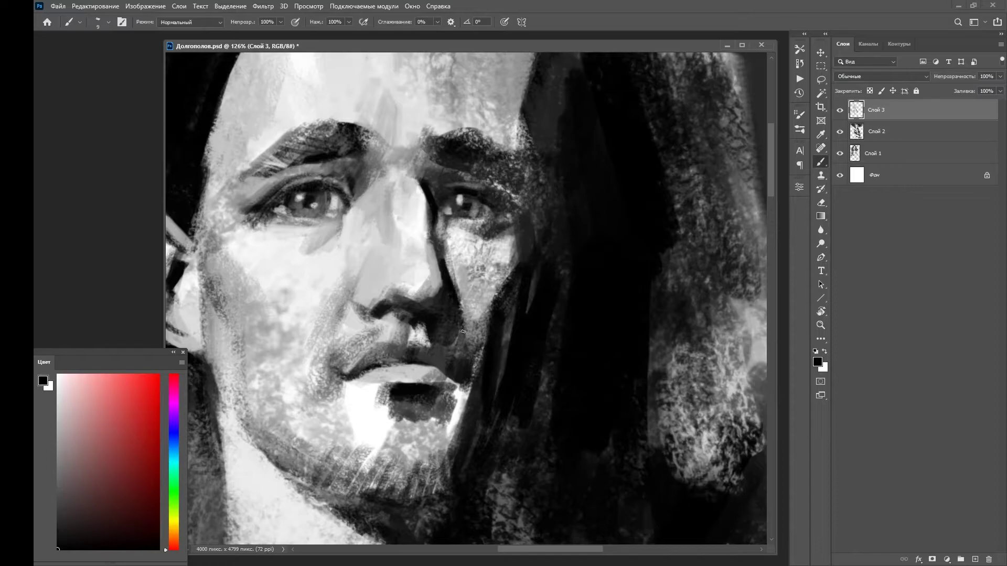
mouse_move(463, 331)
mouse_down()
mouse_move(438, 301)
mouse_move(417, 307)
mouse_move(445, 314)
mouse_up()
key(x)
mouse_move(468, 374)
mouse_down()
mouse_move(471, 335)
mouse_move(428, 347)
mouse_up()
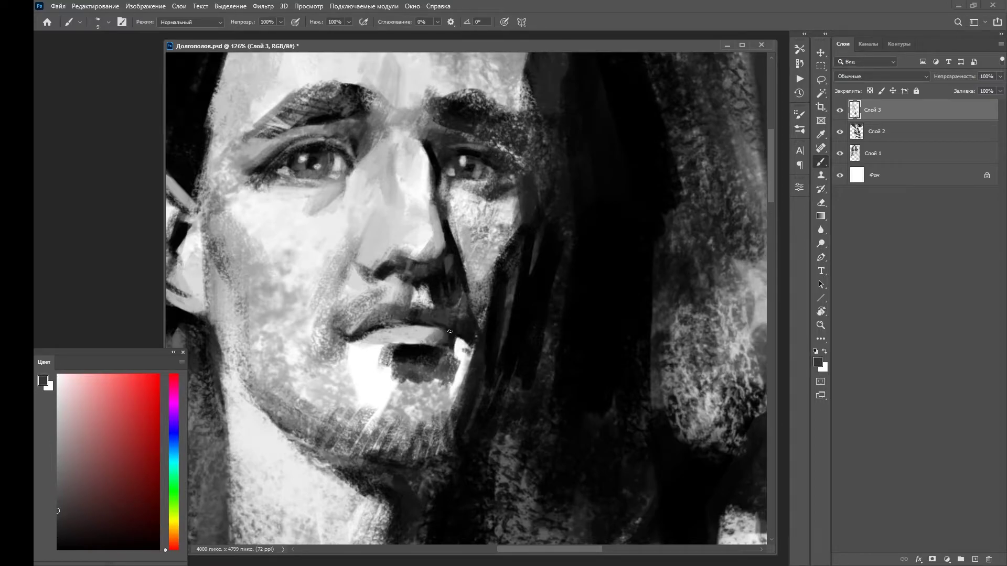
key(x)
drag(423, 303, 446, 309)
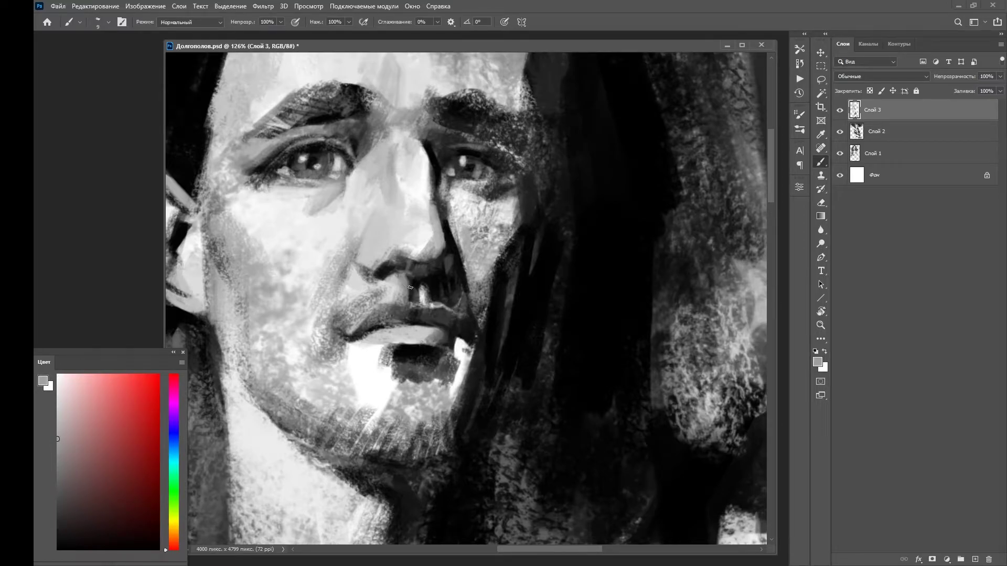
mouse_move(398, 274)
mouse_down()
mouse_move(392, 285)
mouse_move(366, 284)
mouse_up()
key(x)
Zoom closer on the mouth and paint dark strokes below the lower lip with sampled grey.
key(z)
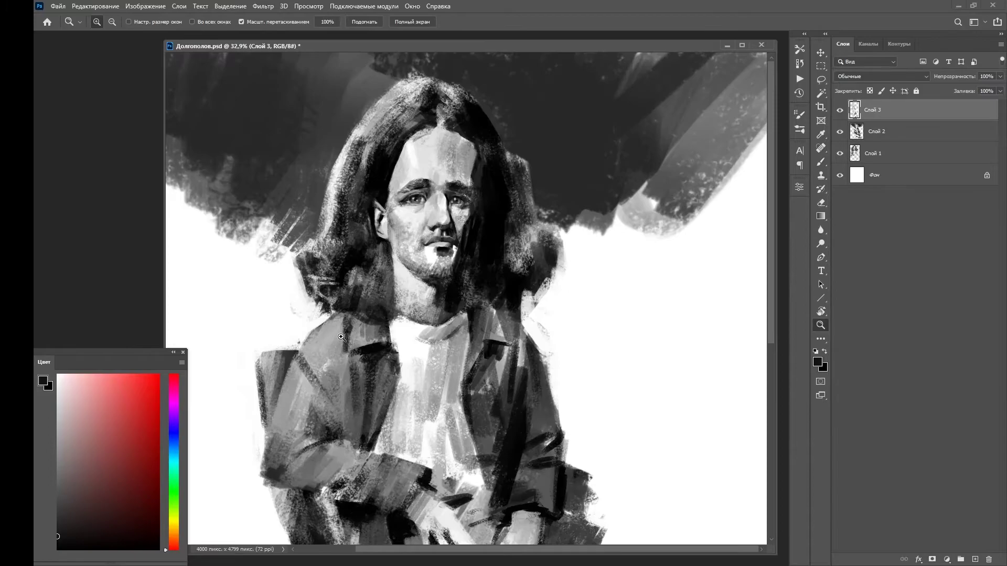
drag(472, 260, 503, 260)
key(b)
alt+click(481, 349)
drag(482, 349, 522, 267)
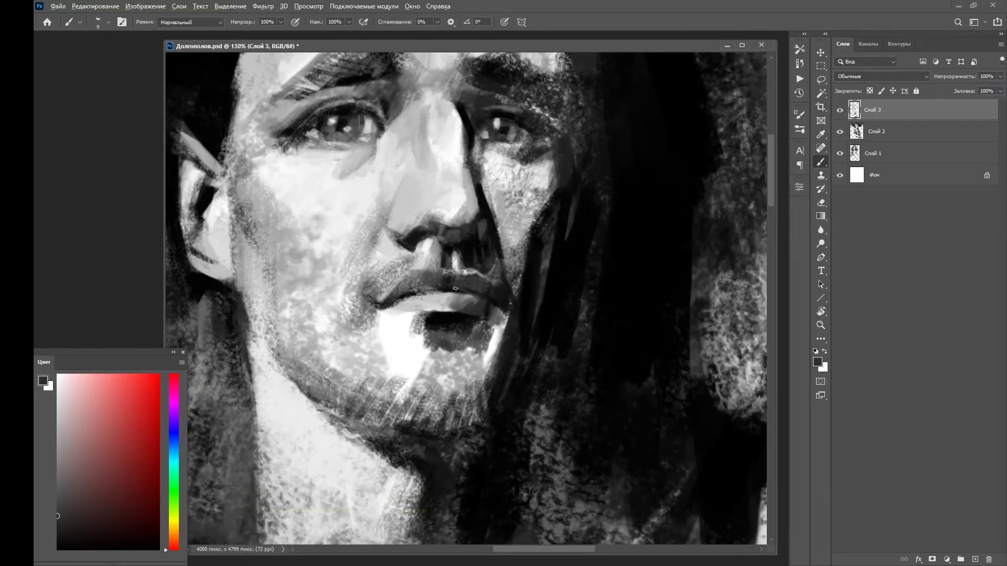
scroll(455, 289, down, 2)
mouse_move(461, 326)
mouse_down()
mouse_move(493, 326)
mouse_move(495, 303)
mouse_move(491, 350)
mouse_up()
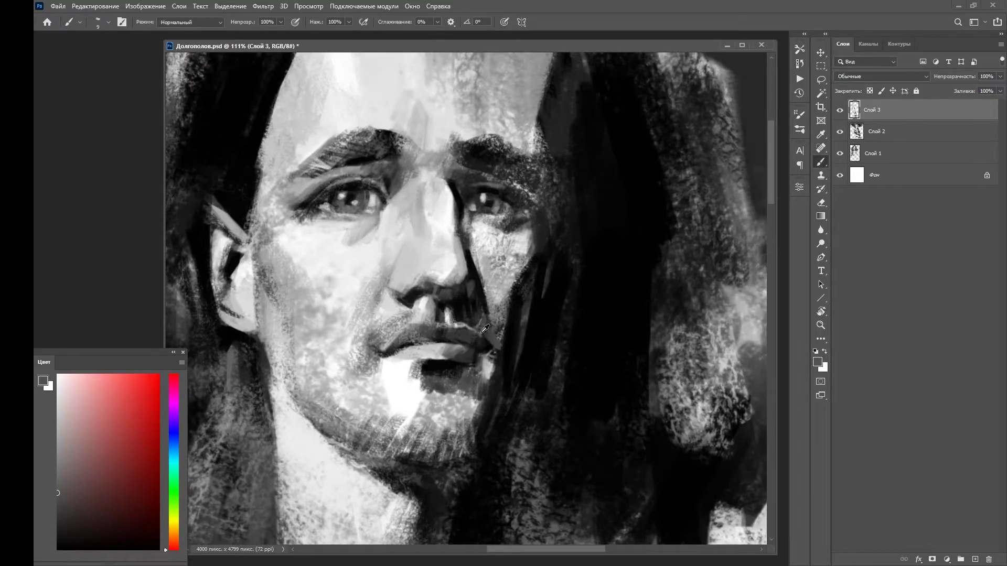
scroll(498, 352, down, 5)
scroll(523, 323, up, 4)
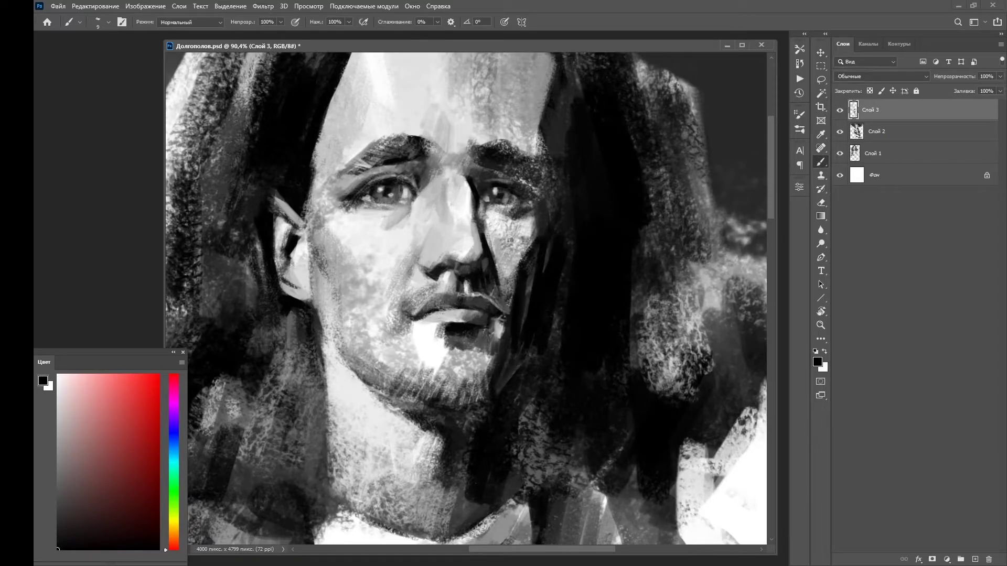
scroll(390, 340, up, 2)
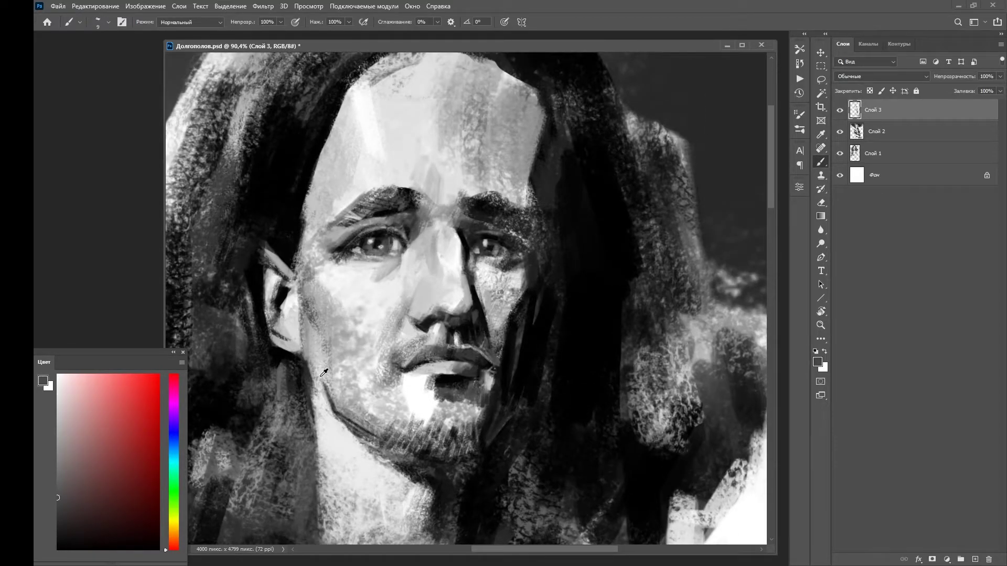
scroll(325, 367, down, 3)
scroll(338, 294, up, 4)
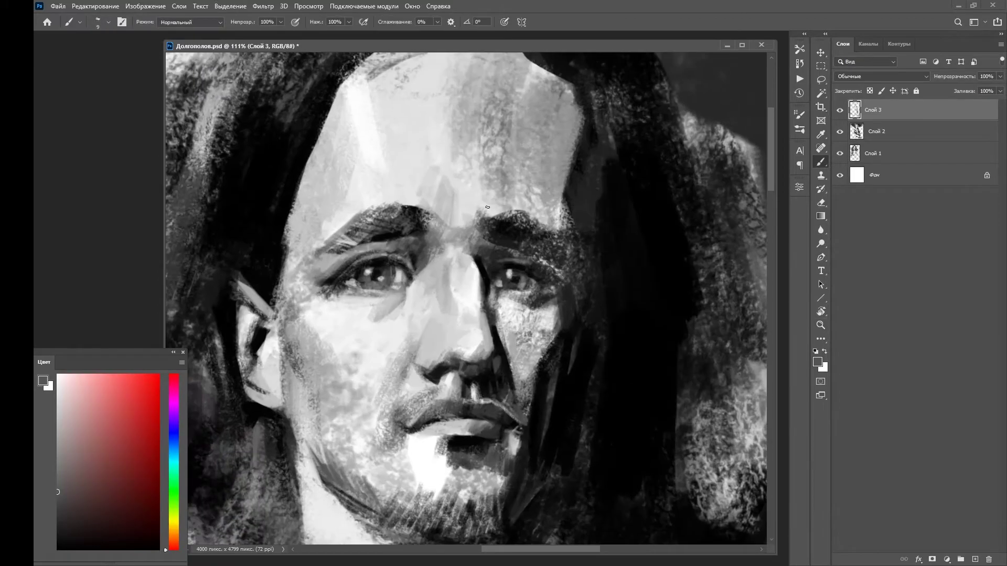
Lighten the skin under the left eye and add a short dark stroke under the lip.
drag(337, 292, 321, 285)
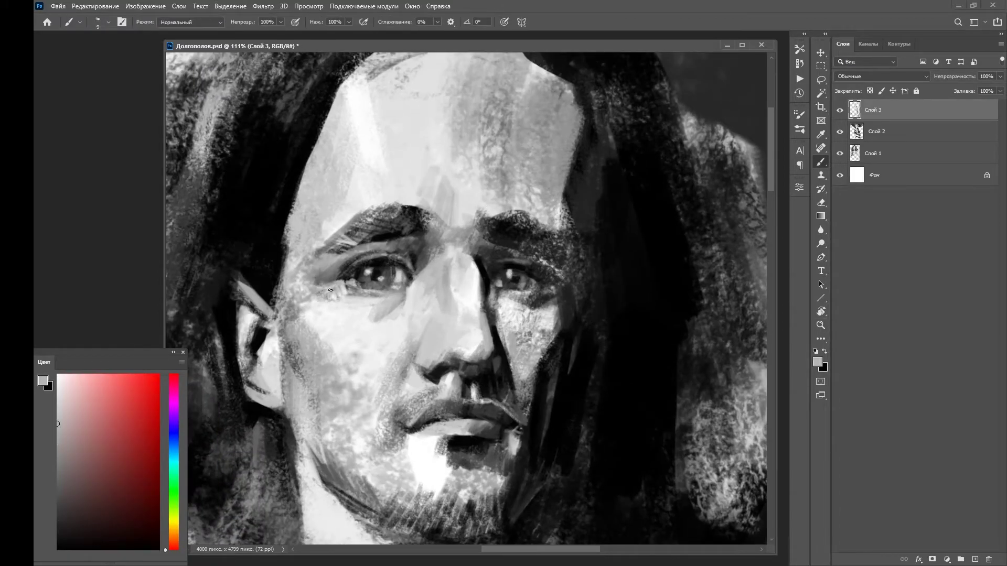
key(x)
scroll(323, 283, down, 4)
scroll(340, 243, up, 5)
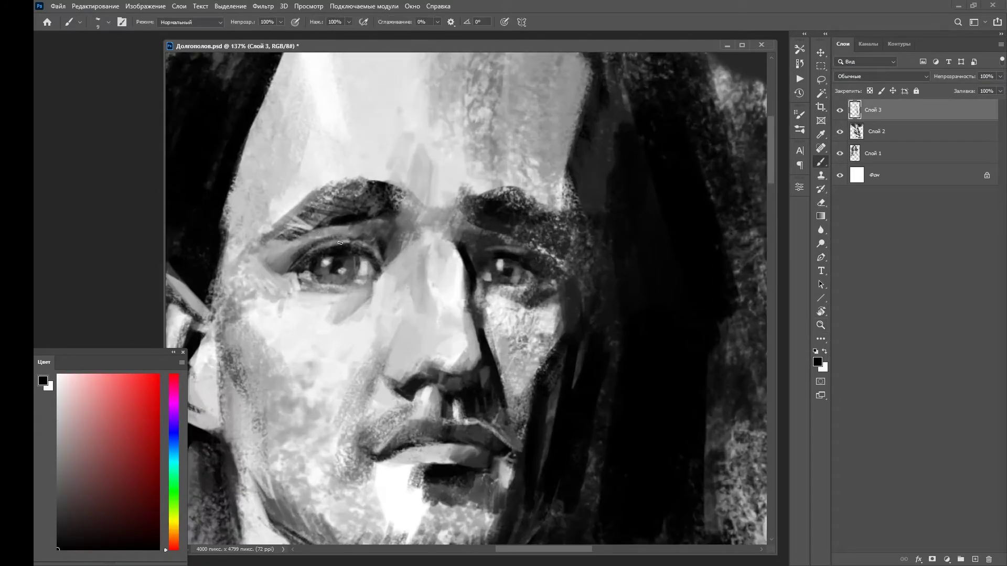
scroll(324, 284, down, 4)
scroll(336, 262, up, 3)
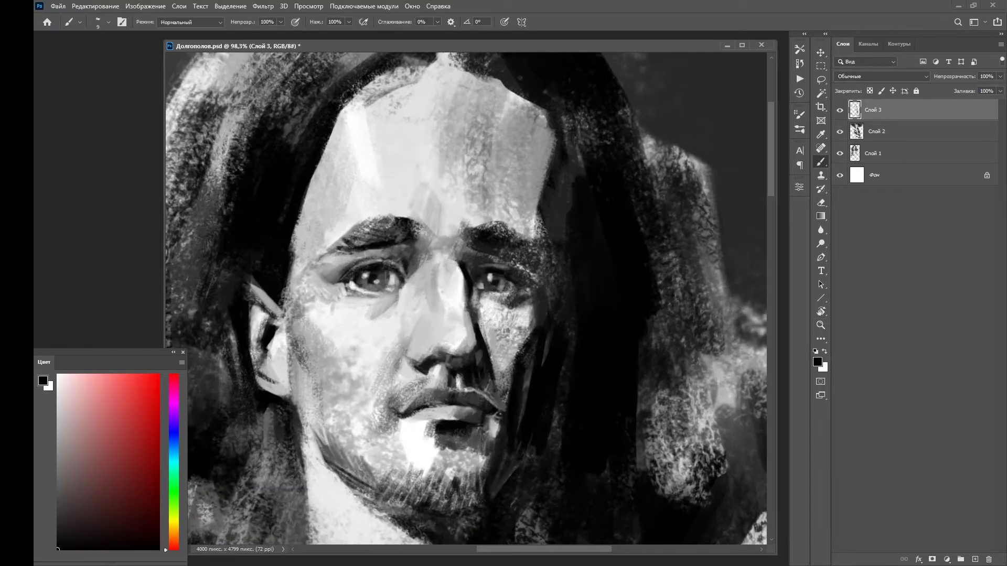
scroll(354, 232, down, 3)
scroll(472, 341, up, 4)
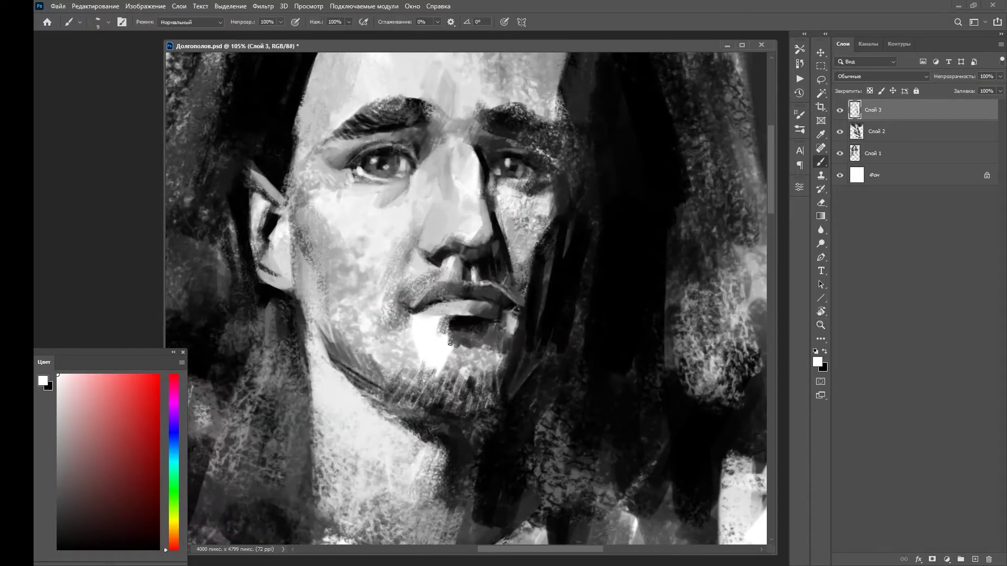
drag(448, 346, 500, 352)
scroll(500, 352, down, 1)
scroll(461, 304, up, 1)
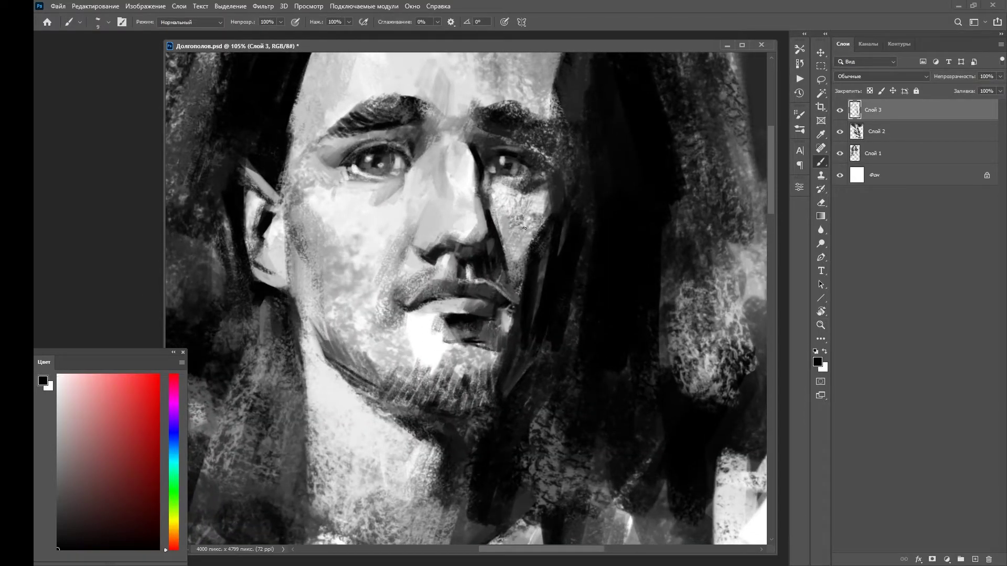
scroll(442, 285, up, 4)
scroll(575, 269, down, 4)
scroll(466, 256, up, 3)
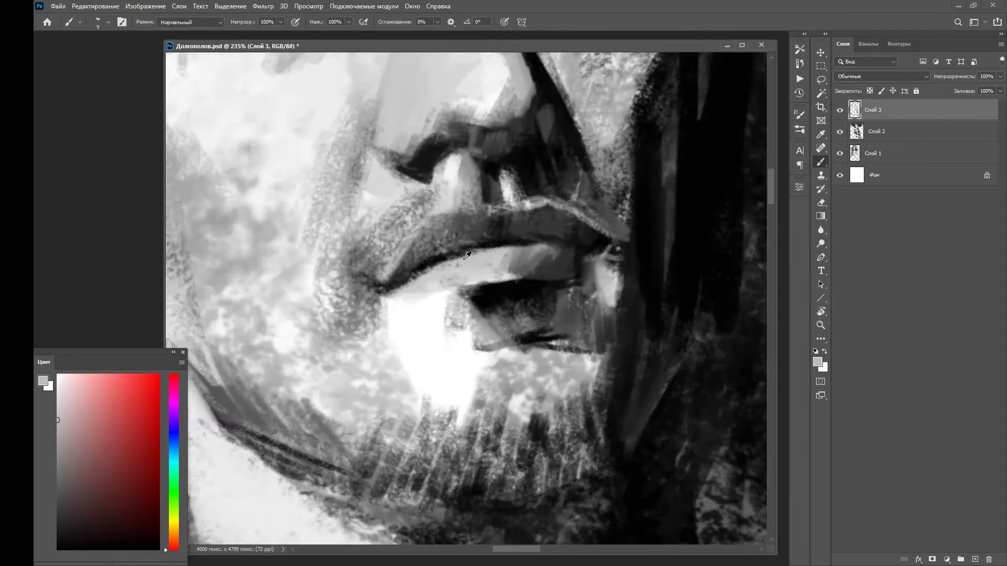
scroll(412, 289, down, 3)
scroll(388, 350, up, 1)
key(d)
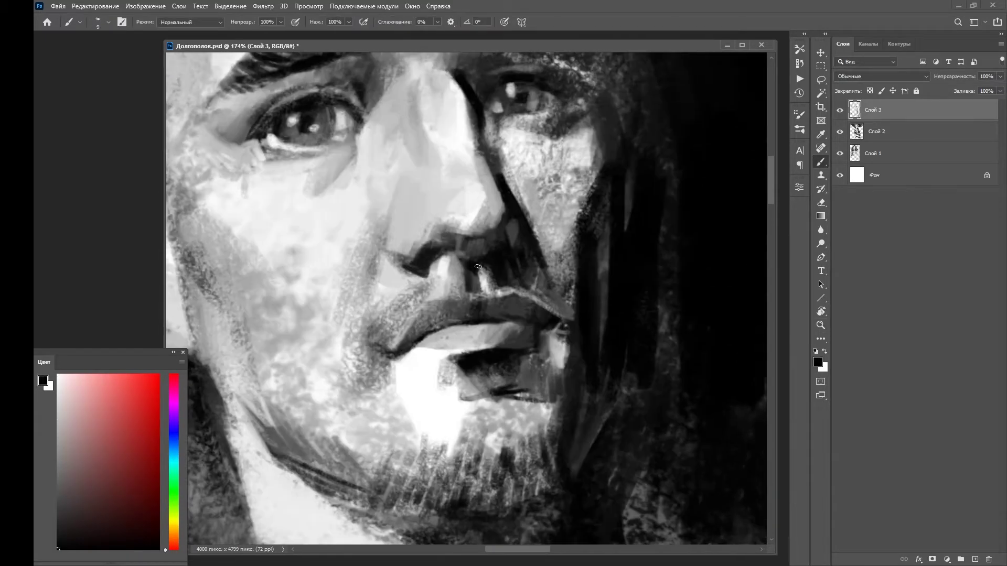
scroll(388, 351, down, 3)
Shrink the brush and paint black strokes darkening the area between the brows.
scroll(558, 186, up, 1)
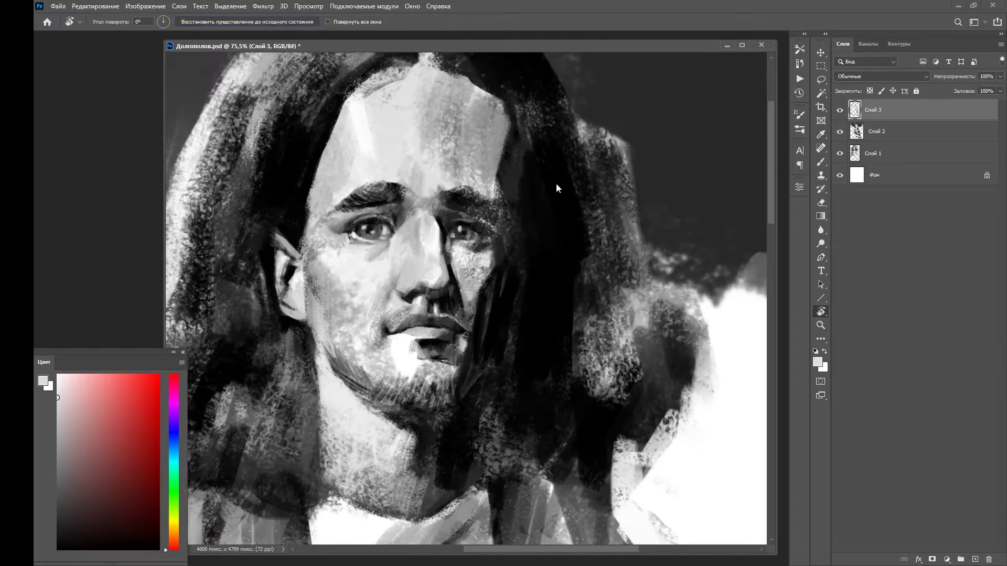
scroll(524, 242, up, 2)
key(x)
scroll(546, 209, down, 3)
scroll(564, 184, up, 3)
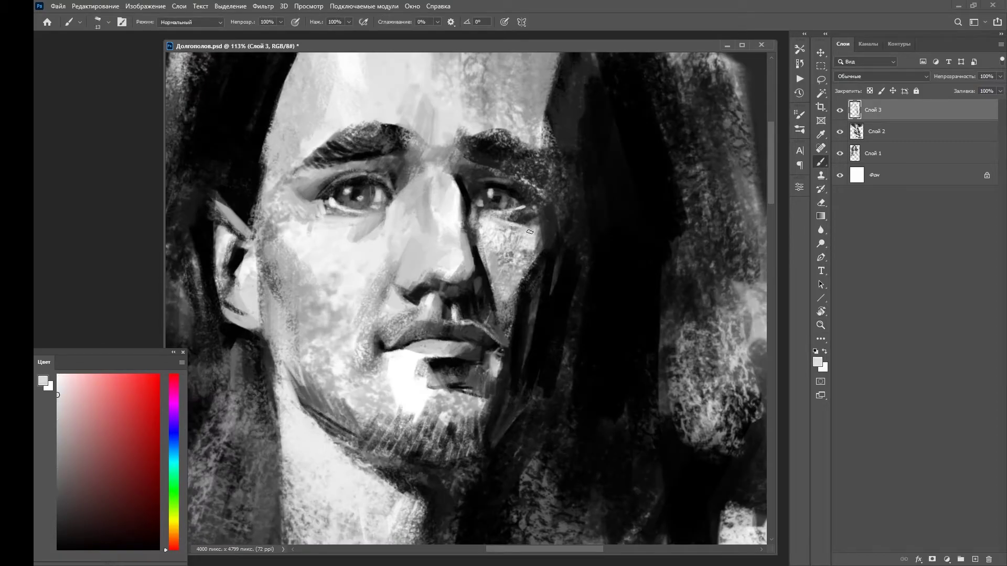
key(bracketleft)
key(9)
key(9)
key(x)
scroll(488, 211, up, 2)
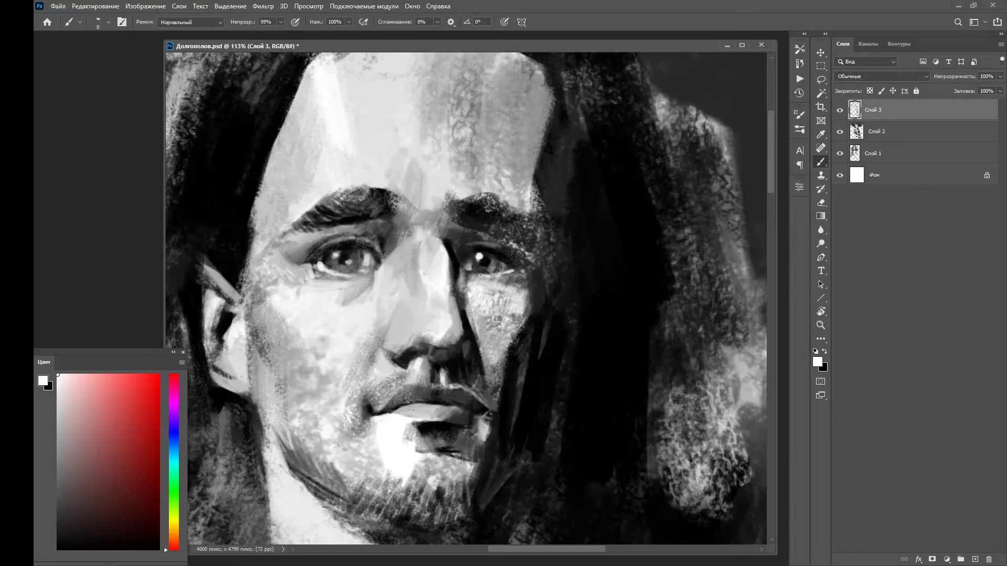
key(x)
drag(438, 229, 489, 208)
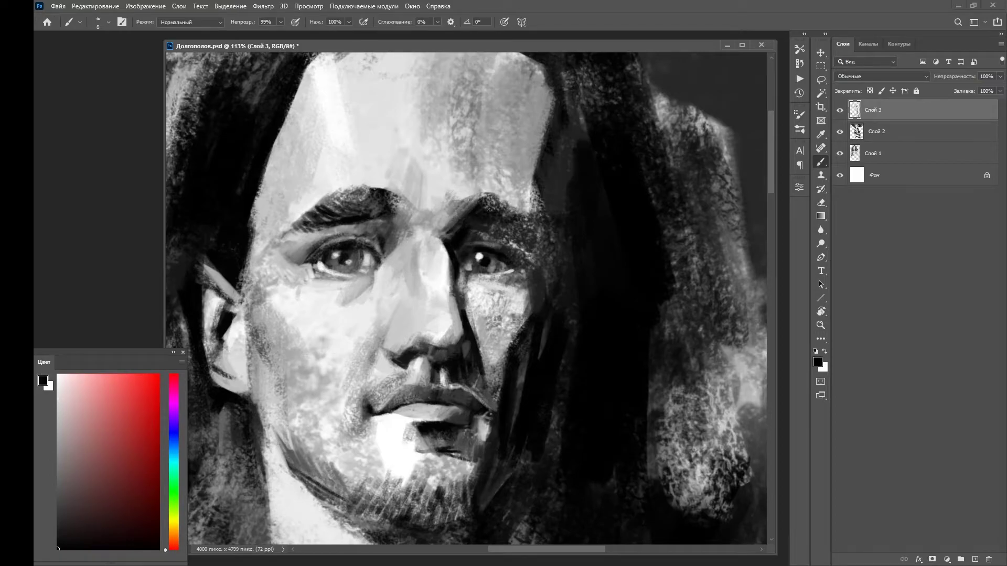
Sample a dark grey and paint shading strokes near the chin.
key(z)
scroll(583, 198, down, 1)
scroll(542, 237, down, 3)
key(b)
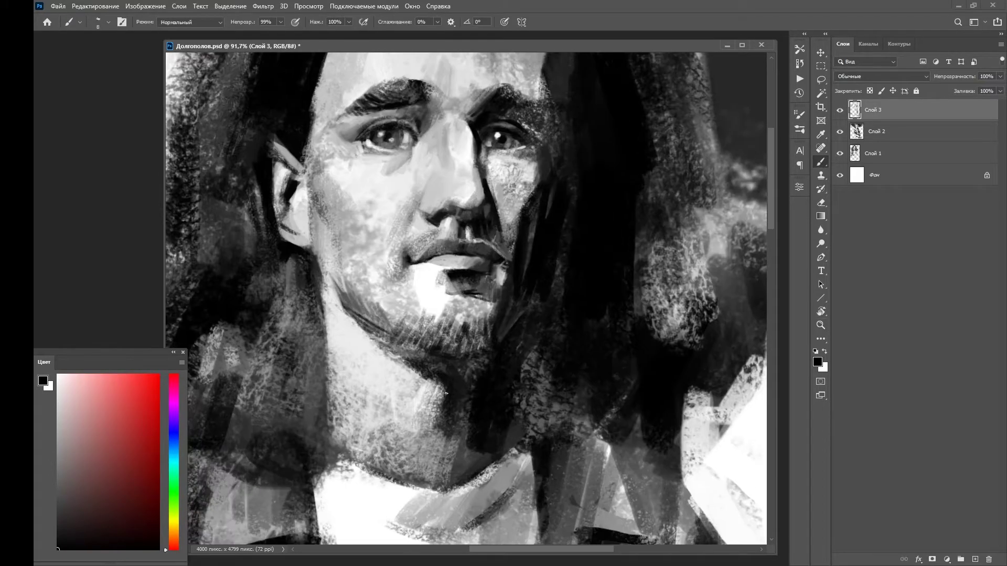
alt+click(448, 369)
alt+click(363, 318)
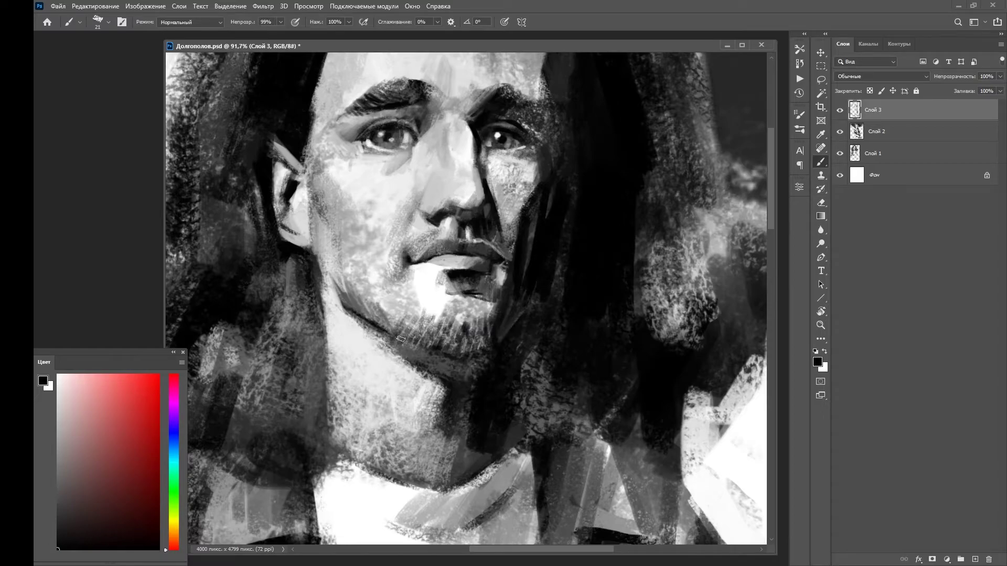
drag(362, 315, 420, 328)
scroll(519, 125, down, 3)
scroll(522, 204, up, 2)
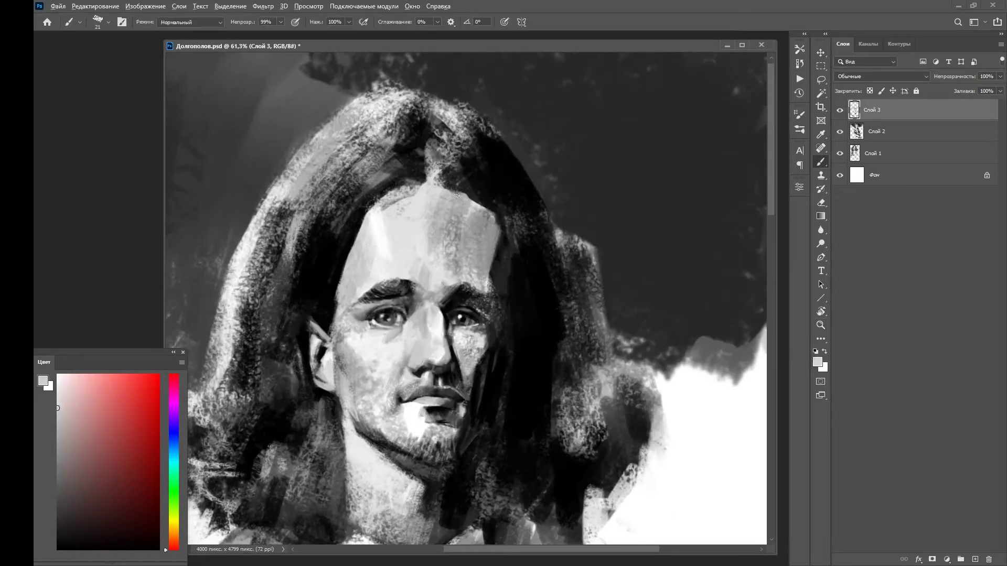
Brighten the forehead with light strokes up toward the hair parting, sampling a light skin tone.
drag(456, 195, 491, 233)
alt+click(483, 221)
scroll(477, 209, down, 2)
scroll(479, 177, up, 3)
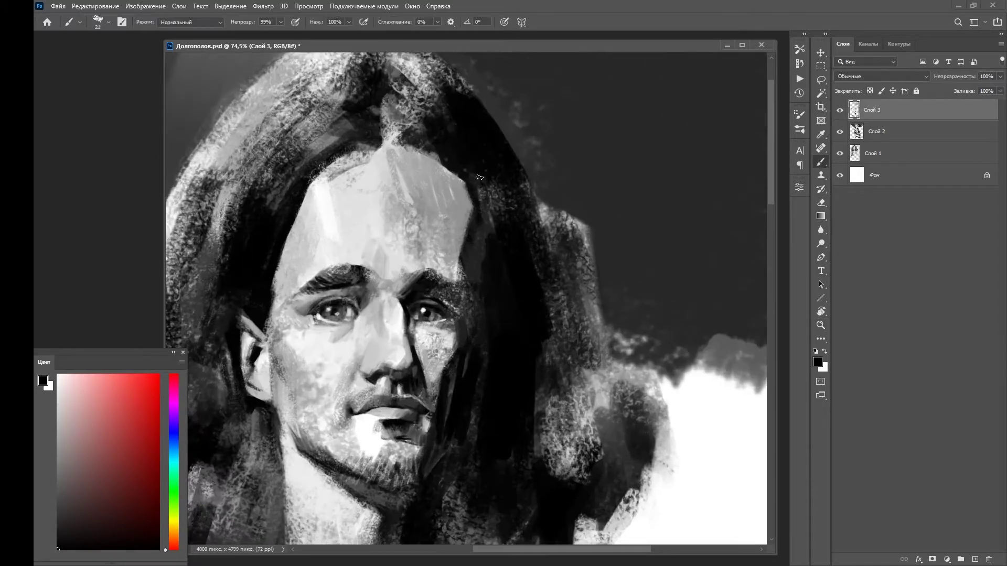
scroll(480, 177, up, 2)
alt+click(441, 213)
drag(415, 209, 438, 194)
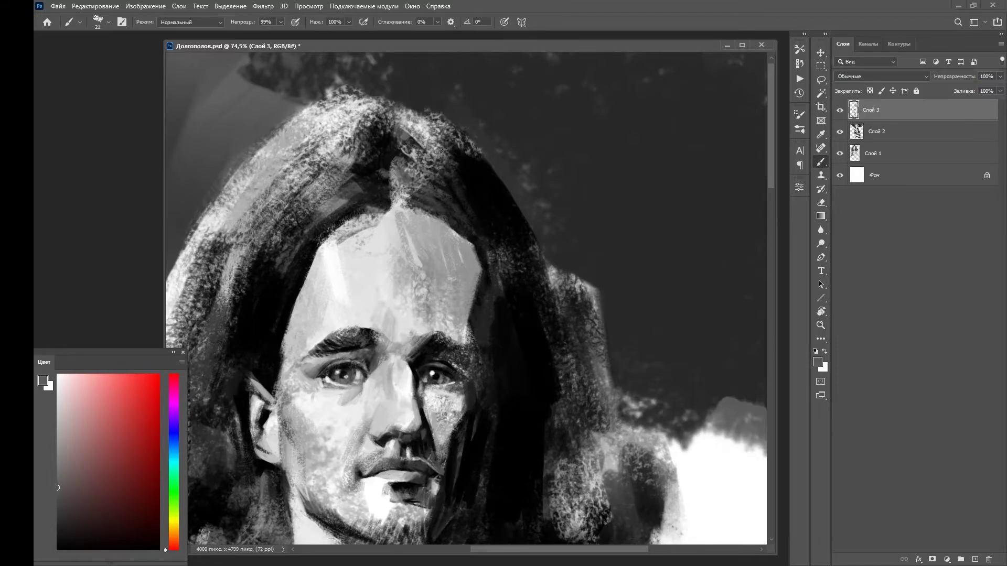
scroll(472, 173, down, 1)
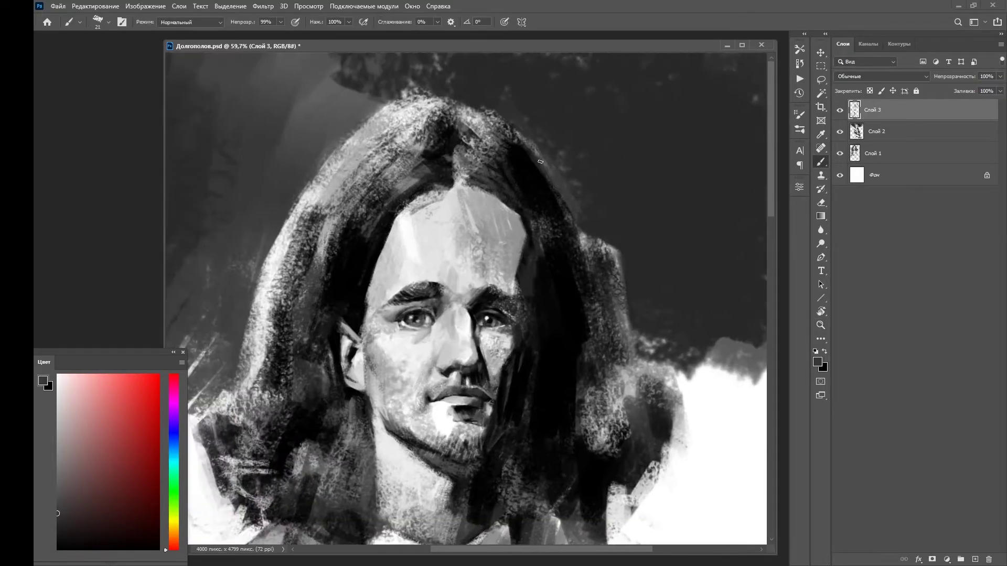
scroll(487, 158, down, 1)
key(z)
scroll(314, 294, down, 3)
scroll(312, 292, up, 3)
Touch up the jacket button, then zoom the view onto the collar.
key(b)
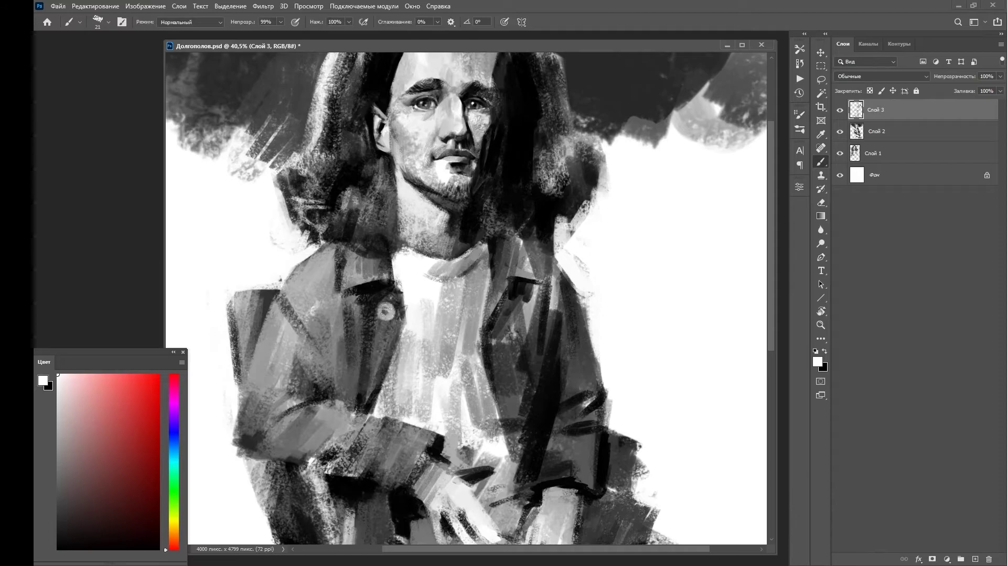
scroll(298, 291, up, 3)
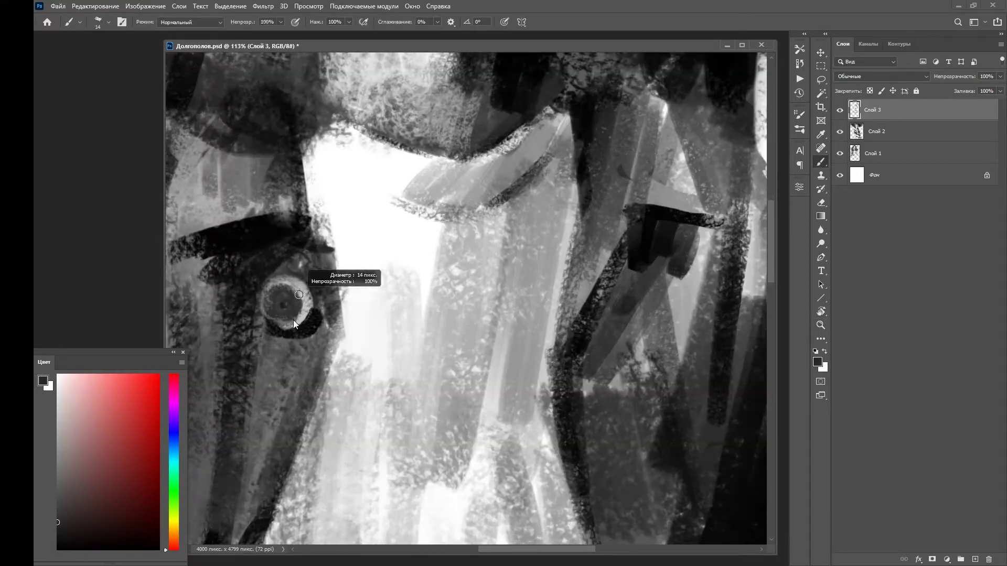
alt+click(297, 291)
key(z)
scroll(253, 395, down, 3)
scroll(641, 305, down, 3)
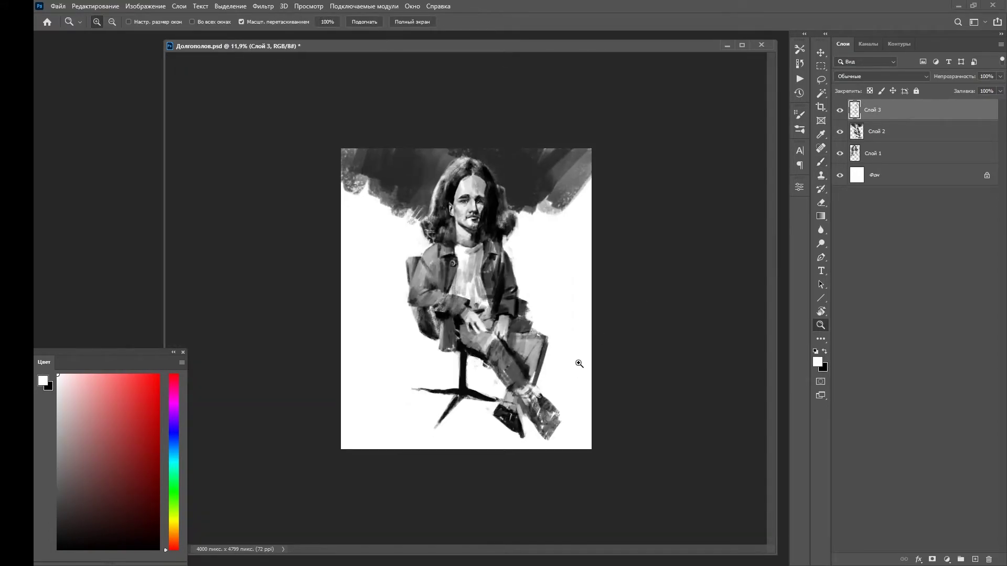
scroll(509, 282, up, 5)
key(b)
scroll(415, 307, up, 3)
Paint dark strokes, then white strokes, around the shirt collar.
key(x)
drag(456, 302, 398, 252)
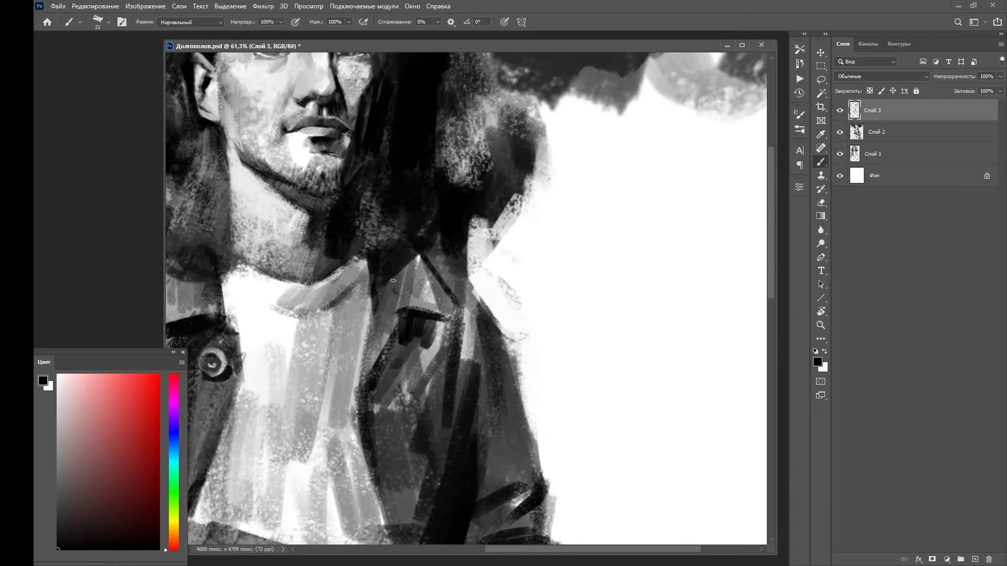
key(x)
scroll(452, 275, down, 1)
drag(472, 256, 446, 273)
key(x)
scroll(446, 273, down, 2)
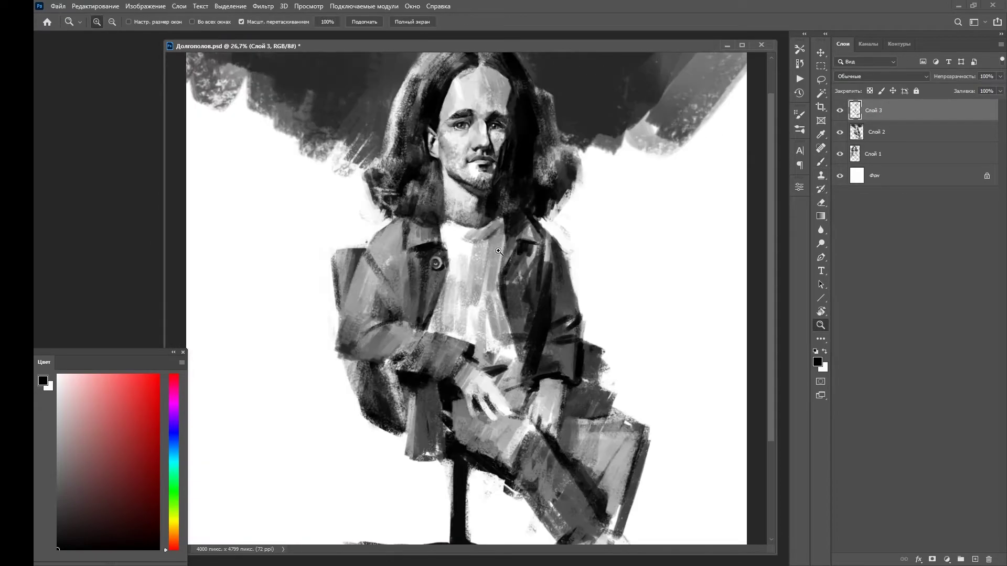
scroll(556, 262, up, 1)
Paint a dark stroke down the neck with a smaller black brush.
key(x)
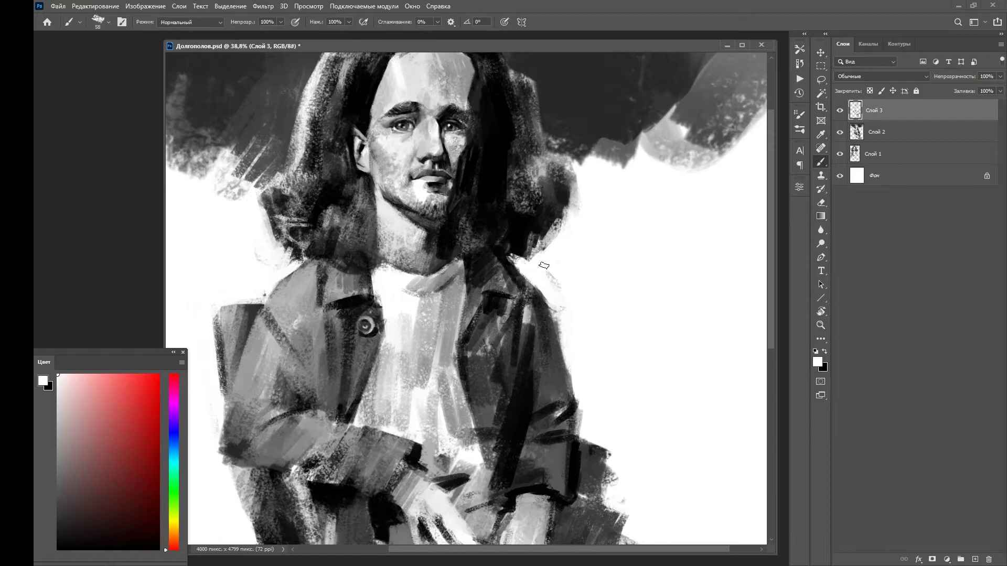
scroll(551, 304, up, 3)
key(x)
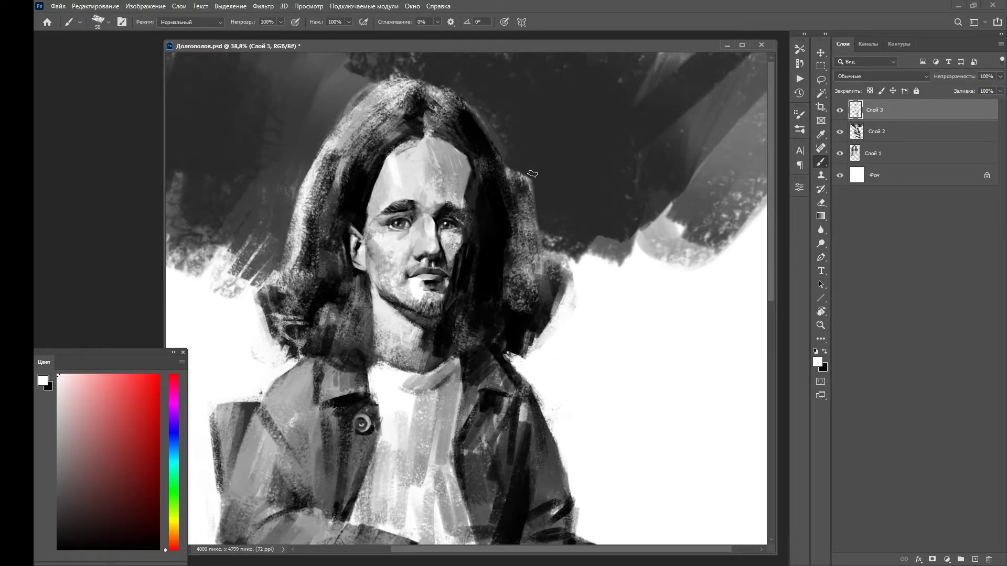
scroll(524, 236, left, 2)
key(bracketleft)
key(bracketleft)
key(9)
key(8)
drag(369, 210, 372, 240)
Paint a grey stroke along the neck with a small brush and a sampled grey.
key(x)
key(comma)
key(0)
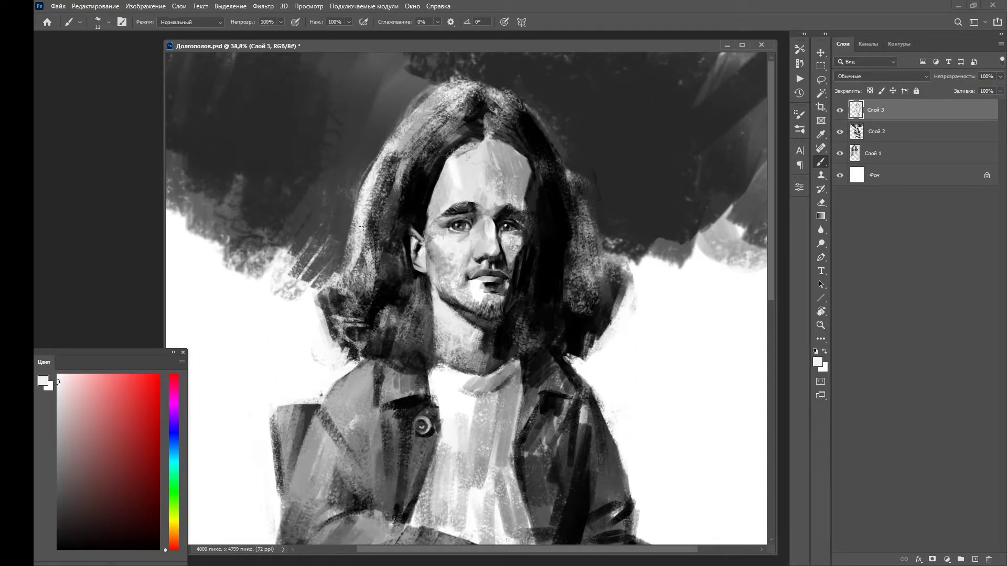
scroll(412, 346, up, 3)
scroll(412, 346, up, 2)
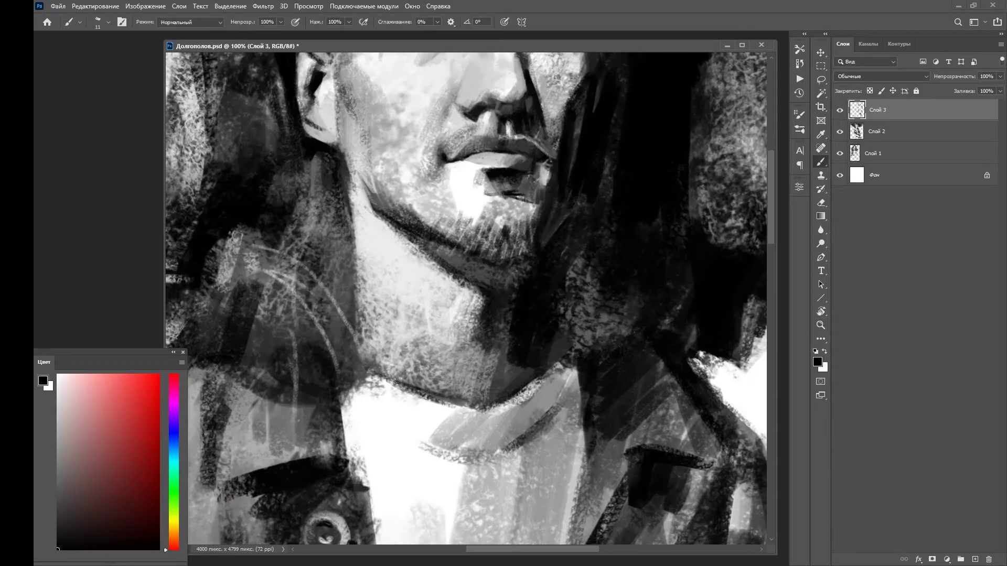
alt+click(399, 383)
scroll(398, 383, down, 4)
scroll(352, 216, up, 4)
key(bracketright)
drag(352, 215, 367, 243)
Sample a tone near the collar, then reset colours with white in front.
key(d)
key(x)
scroll(528, 232, up, 3)
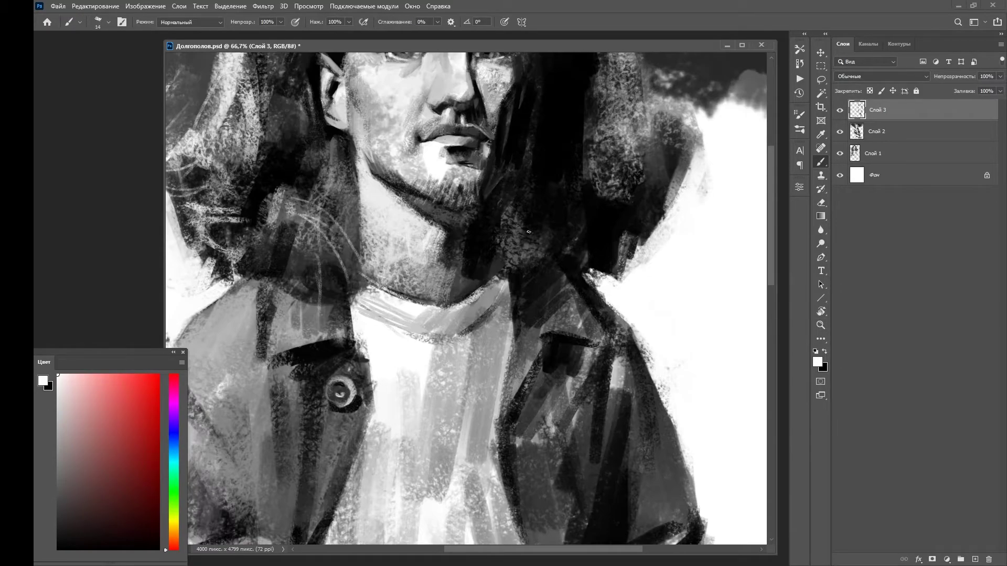
alt+click(466, 301)
scroll(433, 216, up, 2)
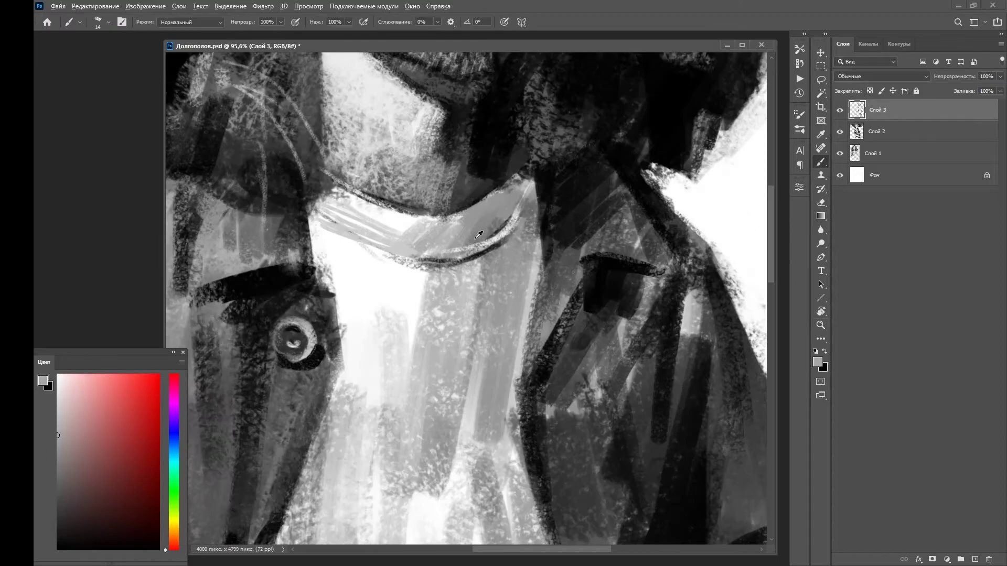
key(d)
key(x)
scroll(568, 254, down, 5)
scroll(506, 256, up, 5)
Move the view up over the face and sample dark greys near the eyes.
scroll(507, 256, up, 1)
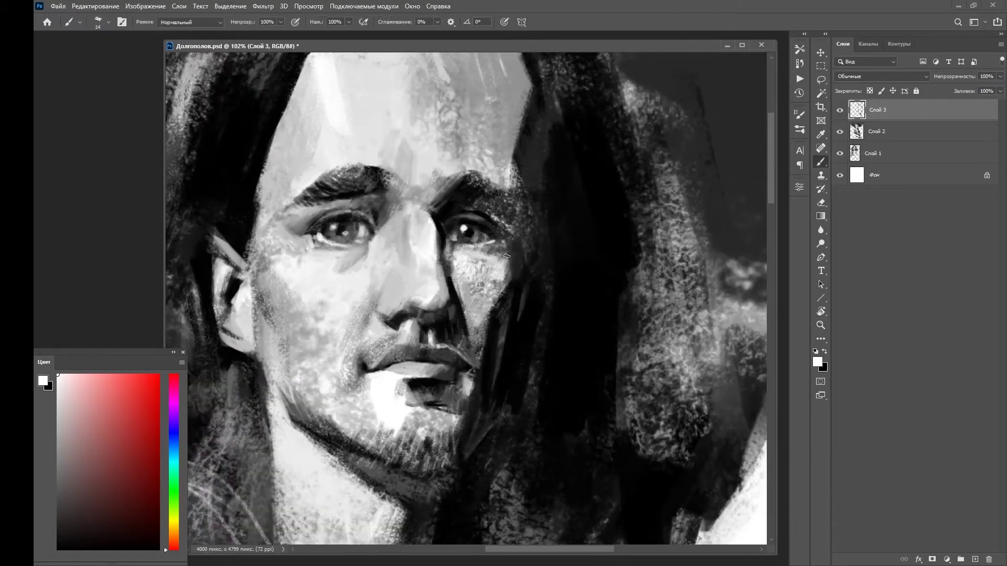
drag(474, 371, 485, 312)
alt+click(397, 332)
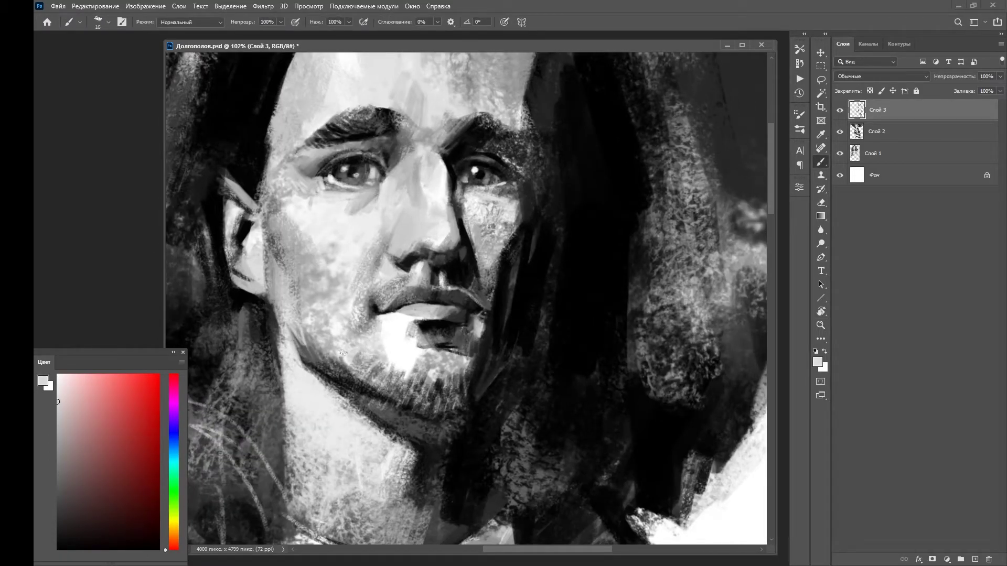
scroll(367, 315, down, 4)
scroll(436, 284, up, 3)
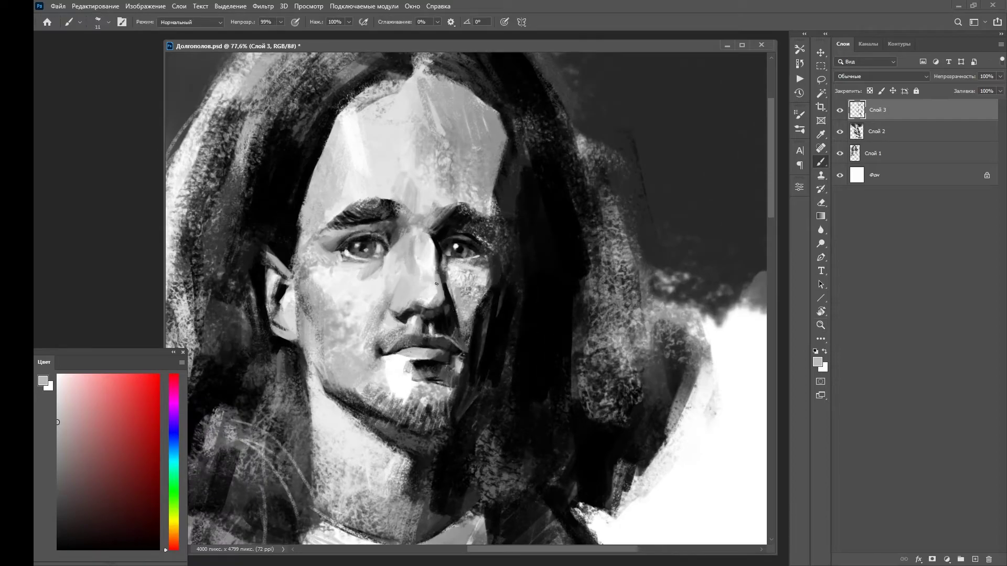
alt+click(389, 249)
scroll(389, 249, up, 3)
alt+click(388, 250)
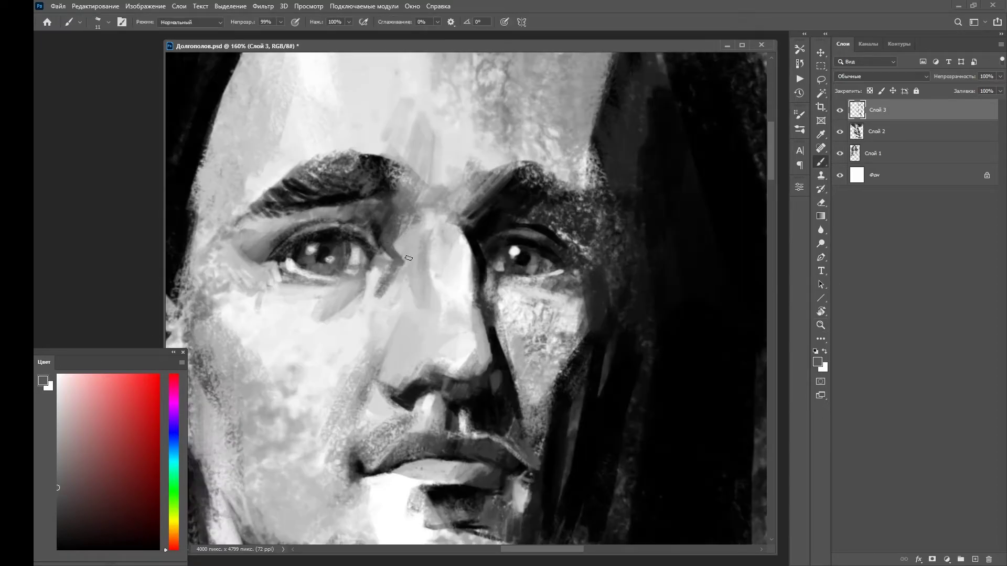
Adjust the zoom on the face and set the brush to black.
key(z)
scroll(577, 194, down, 5)
scroll(471, 181, up, 5)
key(b)
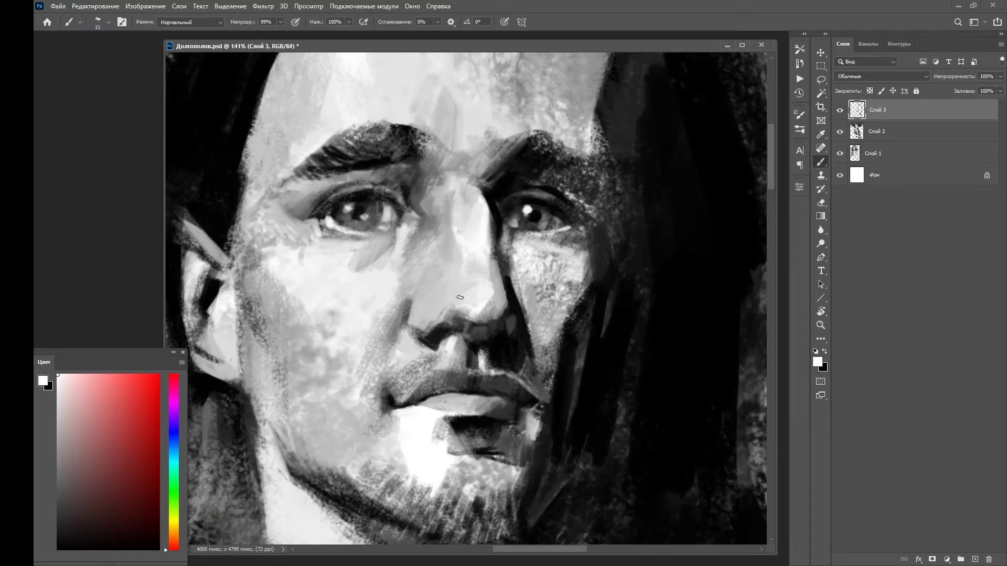
key(x)
scroll(460, 297, down, 5)
scroll(512, 176, up, 2)
scroll(512, 175, up, 2)
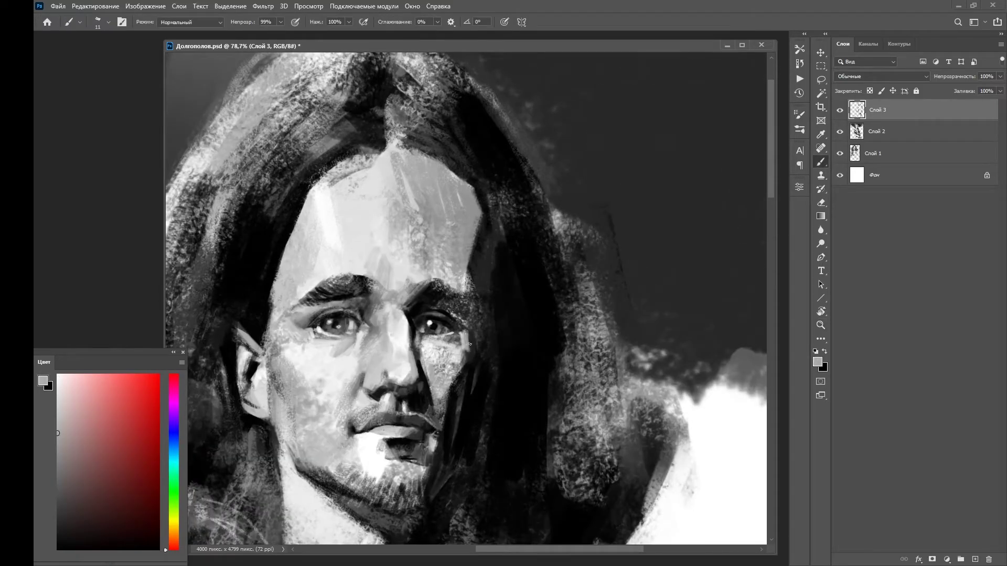
scroll(469, 345, down, 5)
scroll(520, 202, up, 4)
scroll(504, 278, up, 1)
Brighten the forehead with light strokes, then sample a grey from the hair.
key(d)
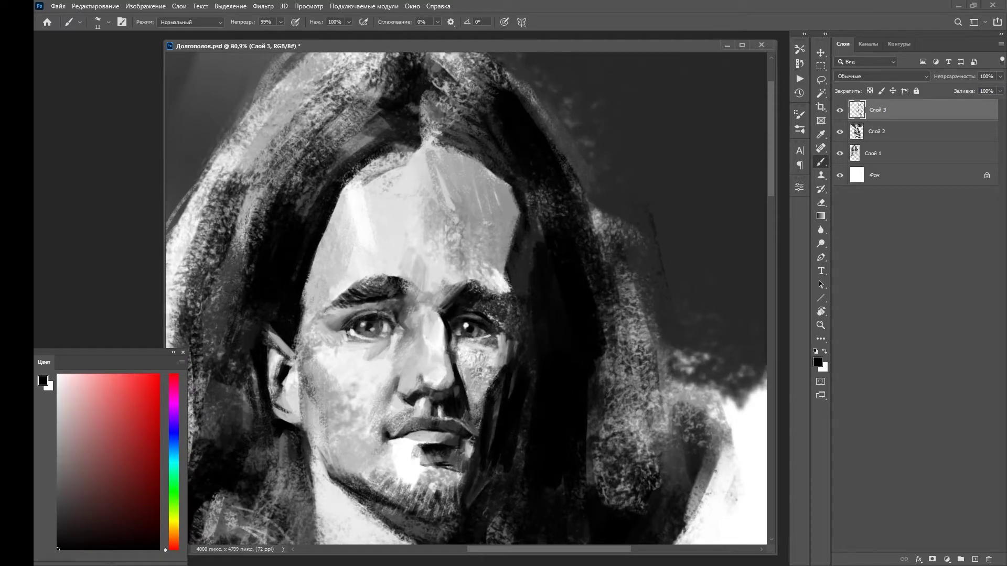
scroll(492, 252, down, 1)
drag(435, 218, 493, 226)
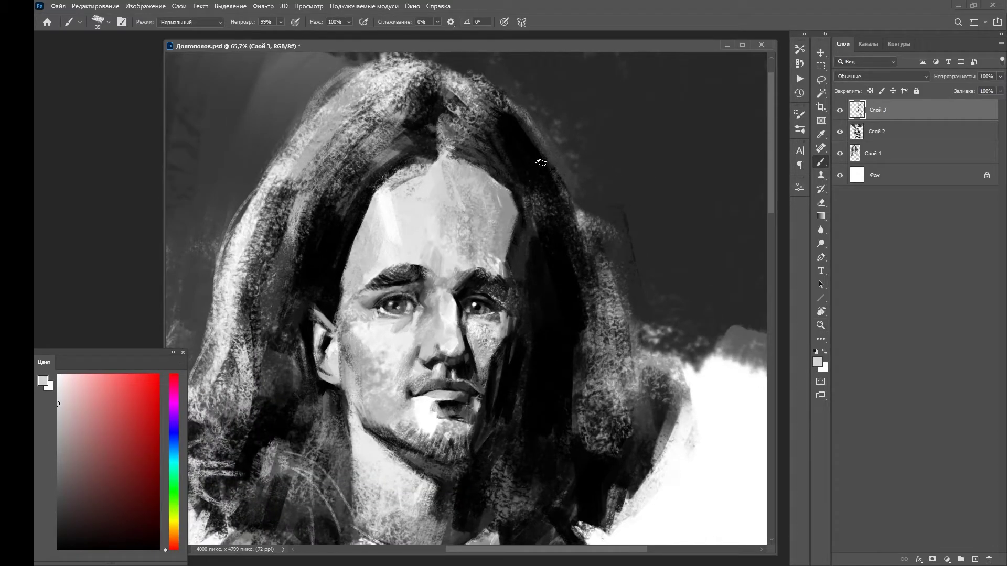
alt+click(507, 237)
scroll(507, 237, down, 3)
scroll(519, 209, down, 2)
Add new layer Слой 4 and paint a white stroke over the hair edge.
scroll(544, 135, up, 4)
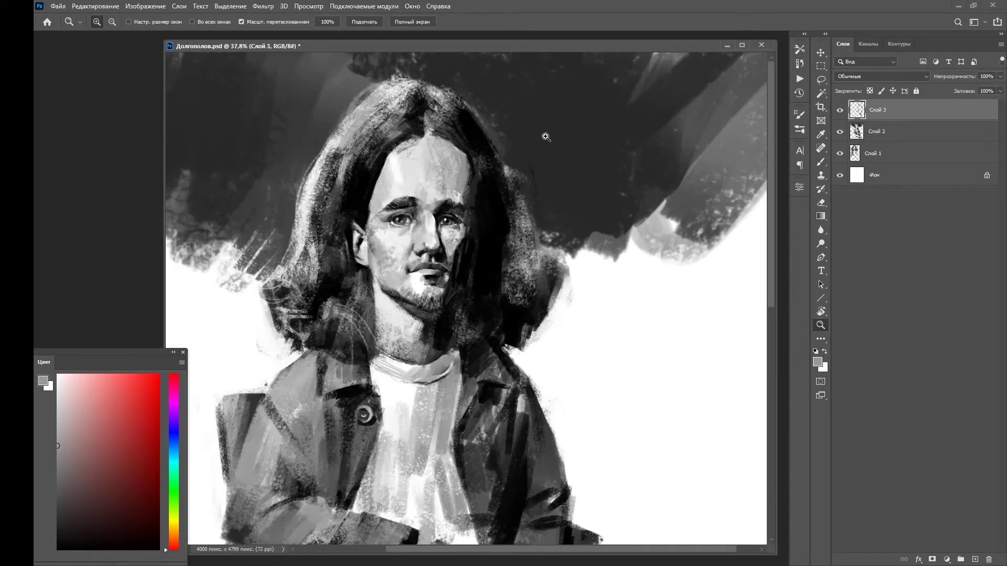
key(ctrl+shift+alt+n)
alt+click(577, 294)
key(0)
mouse_move(569, 299)
mouse_down()
mouse_move(537, 253)
mouse_move(586, 212)
mouse_up()
Paint dark strokes on the jacket with black sampled from it.
alt+click(533, 275)
key(bracketleft)
mouse_move(346, 314)
mouse_down()
mouse_move(304, 362)
mouse_move(285, 411)
mouse_move(302, 351)
mouse_move(399, 367)
mouse_up()
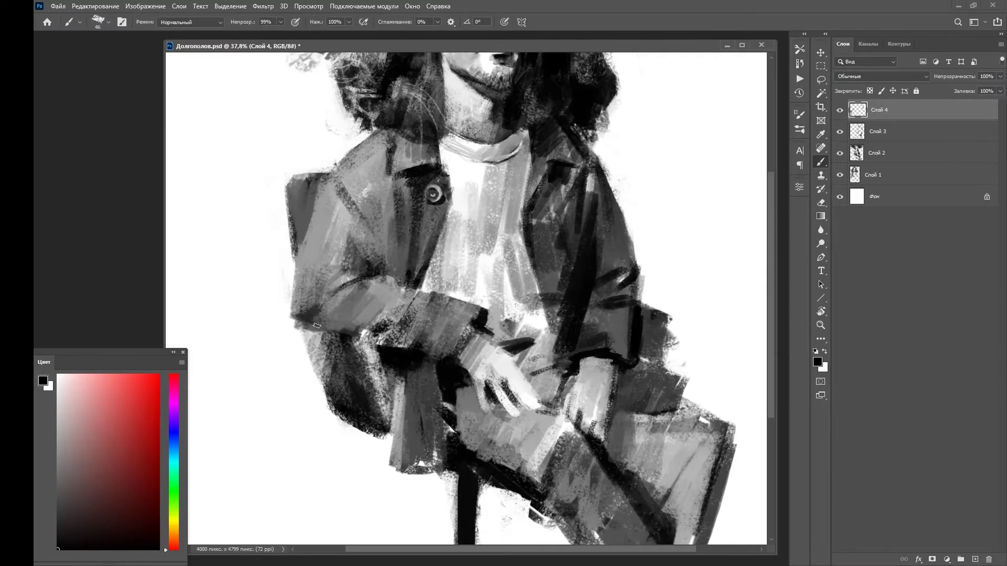
drag(288, 472, 304, 303)
key(bracketleft)
Paint a light stroke along the jacket's left edge, then fit the whole image in view.
alt+click(286, 332)
alt+click(286, 199)
drag(294, 226, 311, 202)
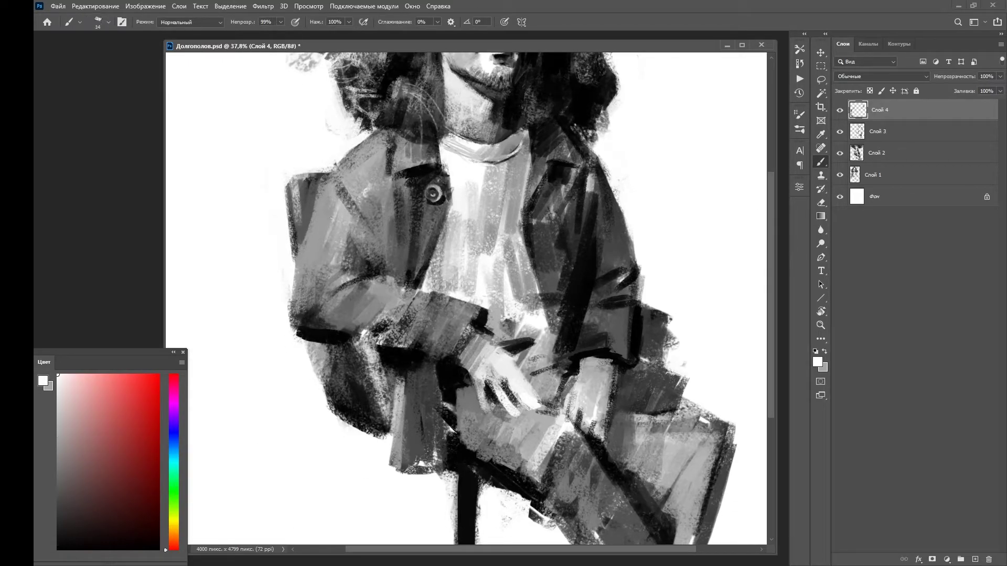
key(d)
key(ctrl+0)
scroll(416, 320, up, 3)
scroll(416, 321, up, 4)
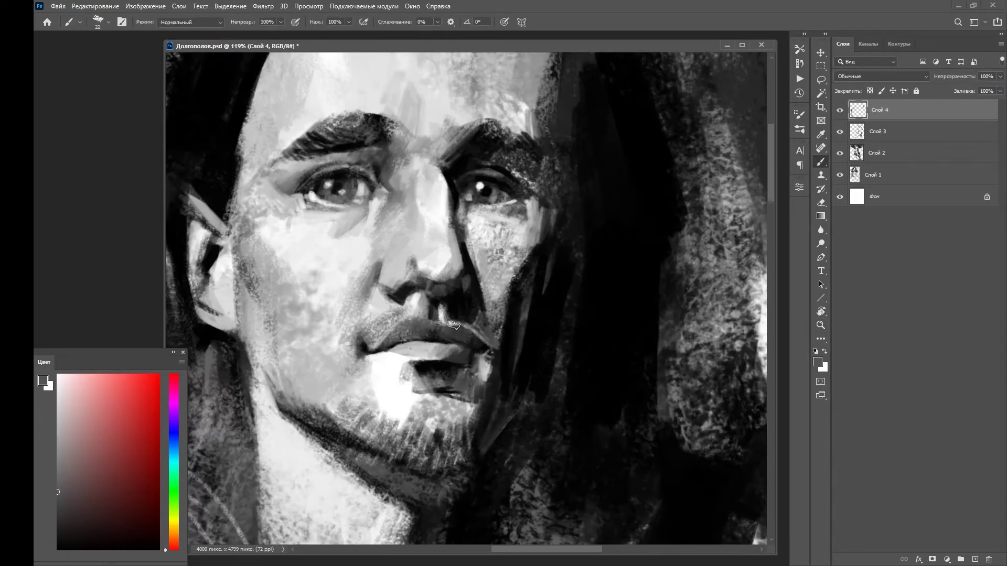
Darken the jaw edge right of the lips with black and dab a light touch.
scroll(469, 326, up, 2)
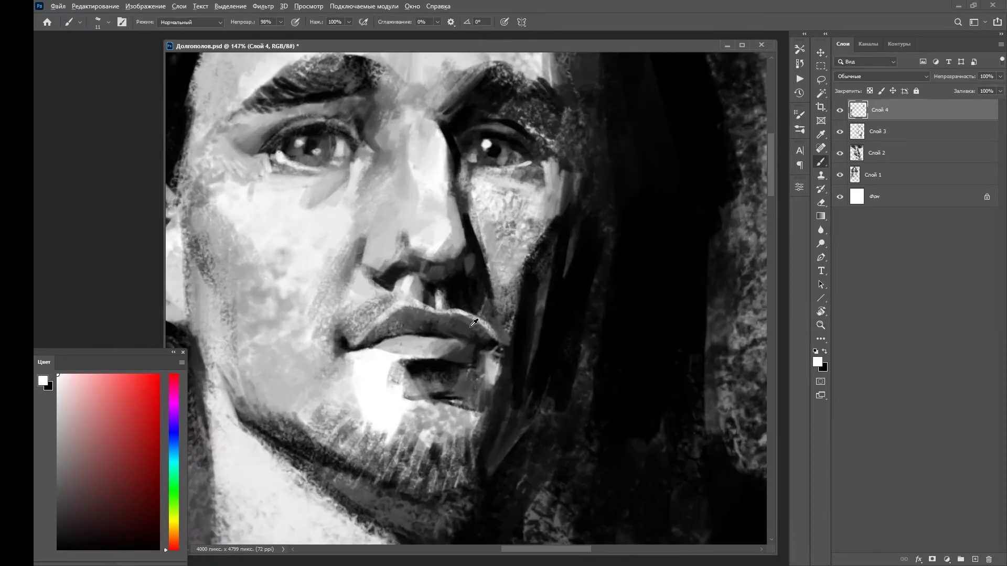
alt+click(494, 364)
drag(502, 350, 507, 265)
alt+click(507, 265)
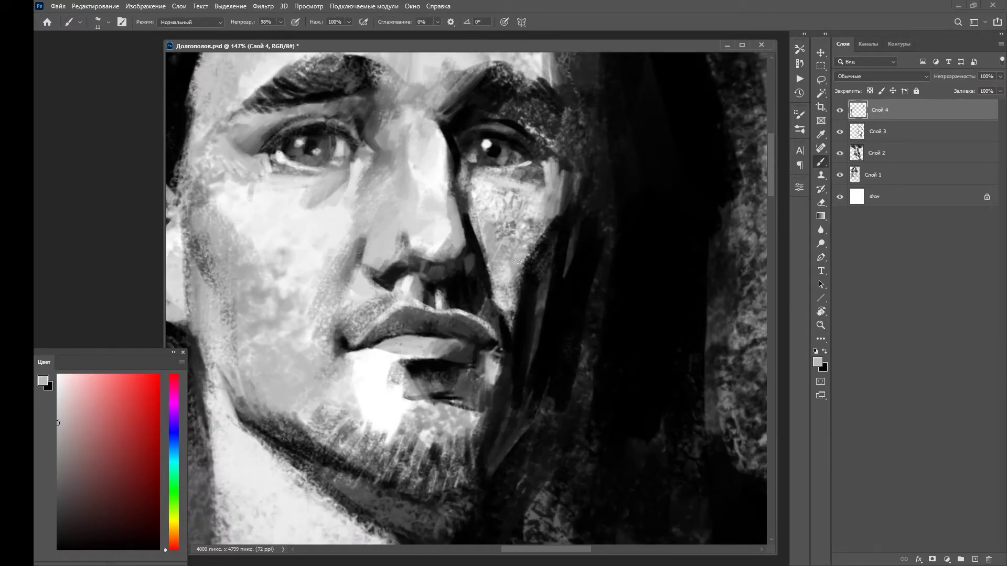
key(ctrl+0)
Sample a light grey from the face and swap to black over white.
scroll(482, 207, up, 5)
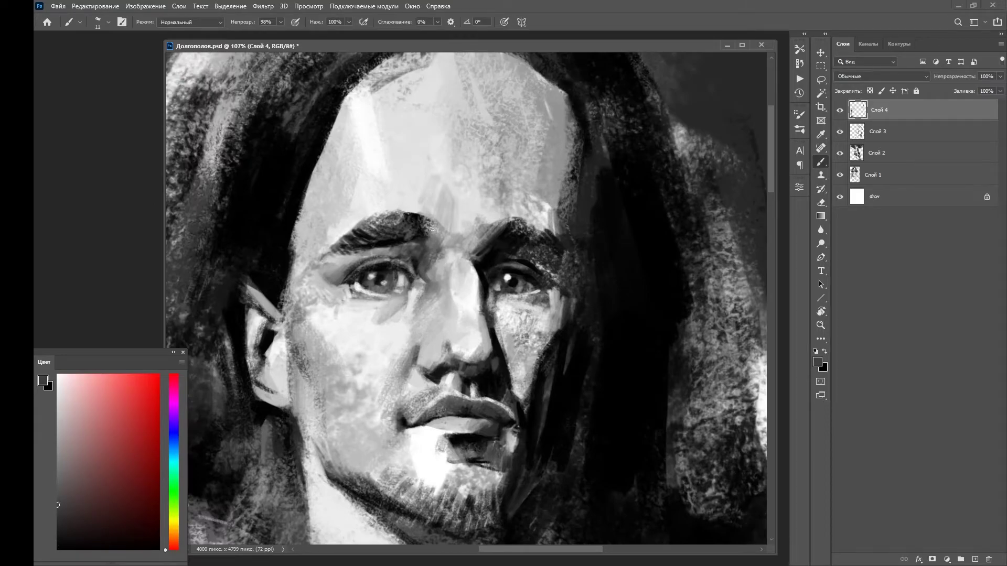
alt+click(471, 230)
scroll(471, 230, down, 1)
drag(422, 224, 445, 204)
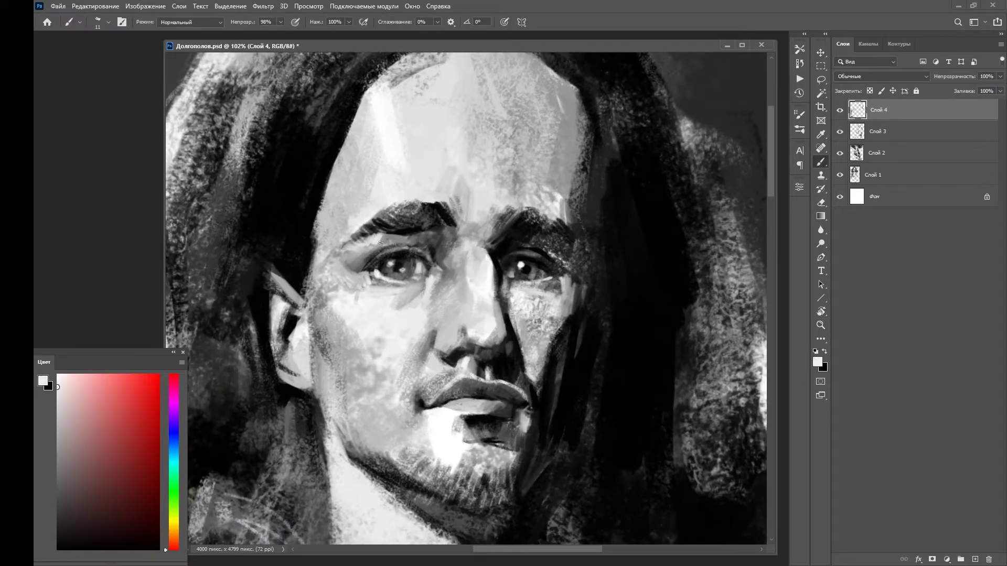
key(ctrl+0)
scroll(494, 209, up, 5)
key(x)
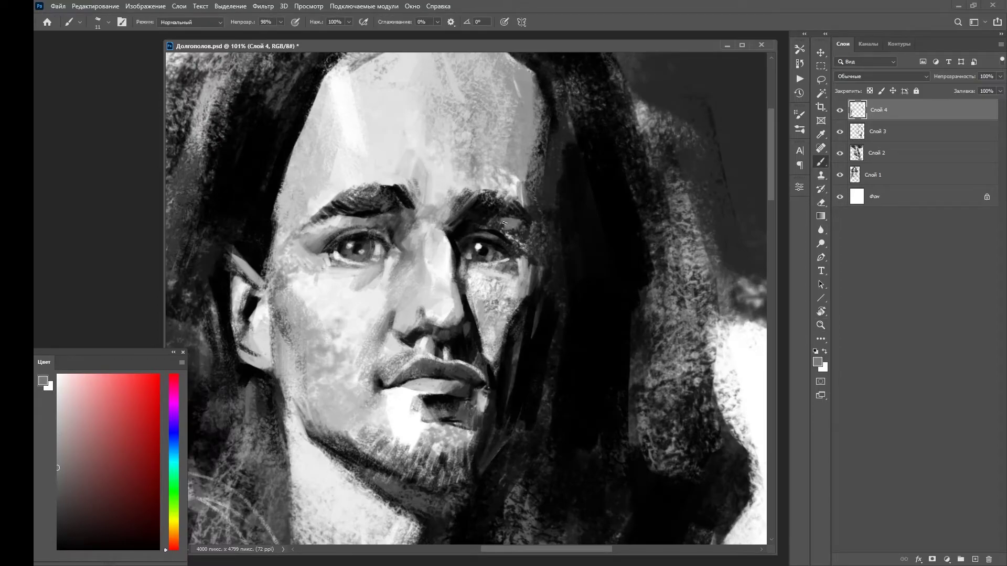
Fit the painting in view and sample another light grey from the face.
key(ctrl+0)
scroll(574, 192, up, 3)
scroll(573, 192, up, 2)
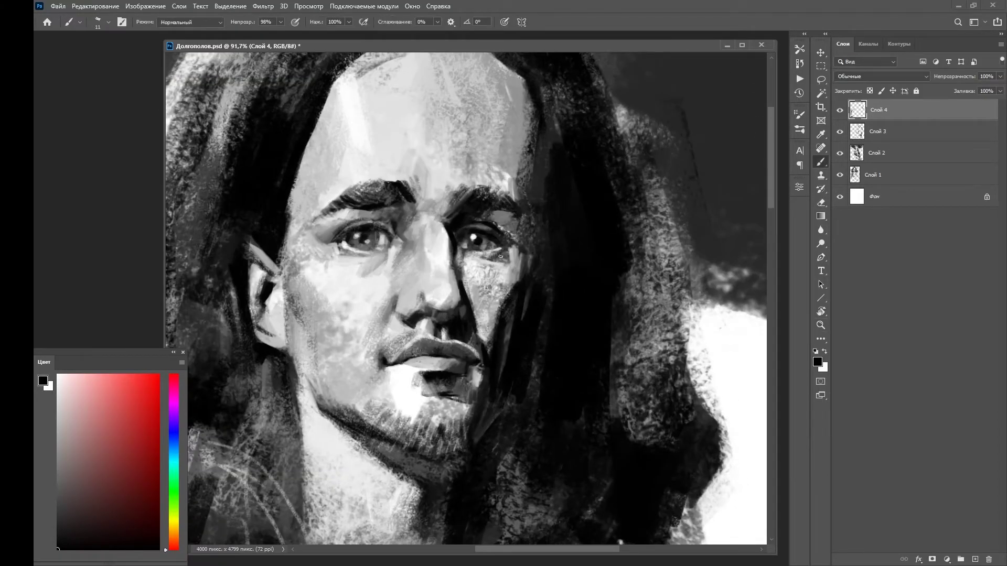
scroll(500, 256, up, 1)
key(ctrl+0)
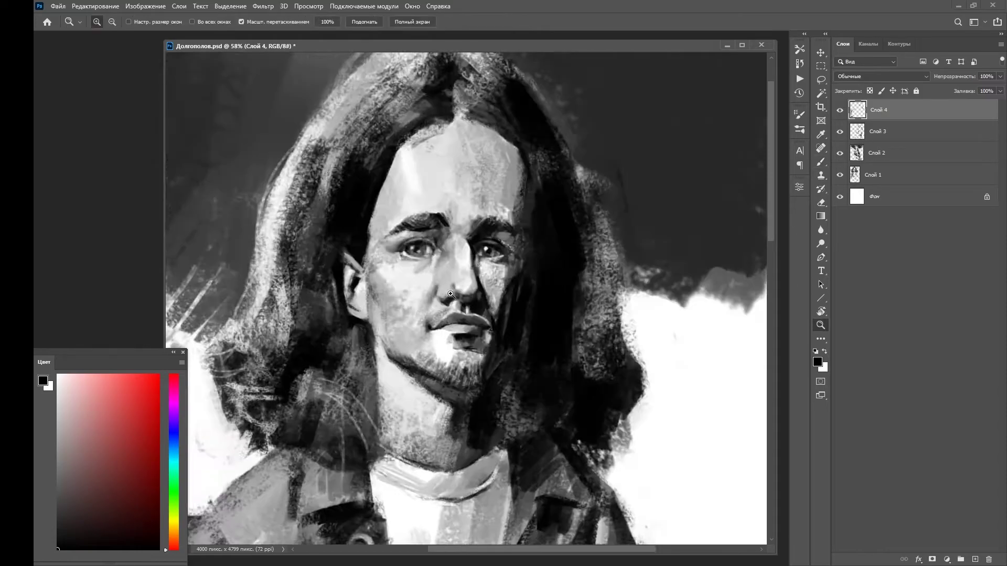
scroll(466, 297, up, 5)
alt+click(402, 316)
scroll(471, 217, up, 2)
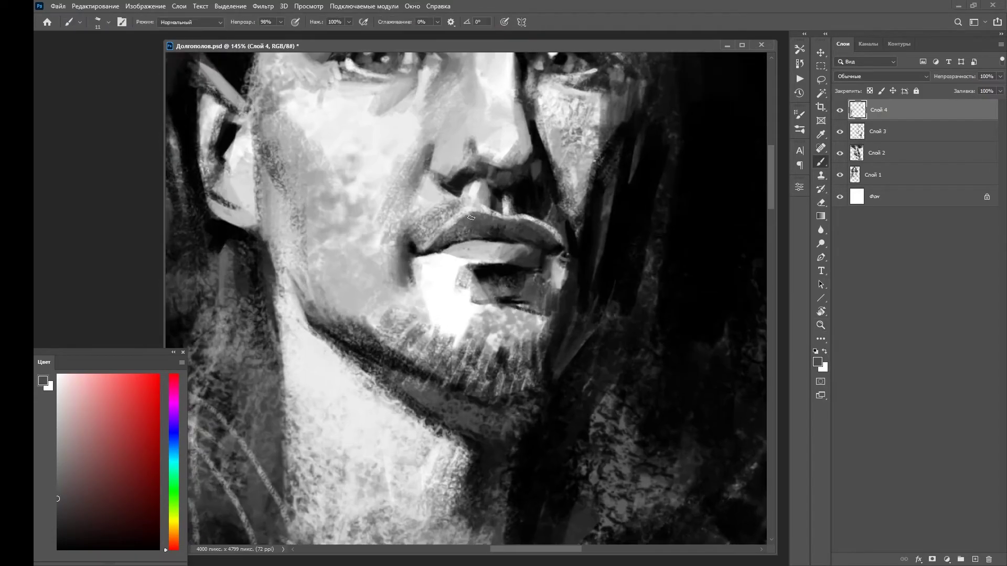
scroll(431, 259, up, 1)
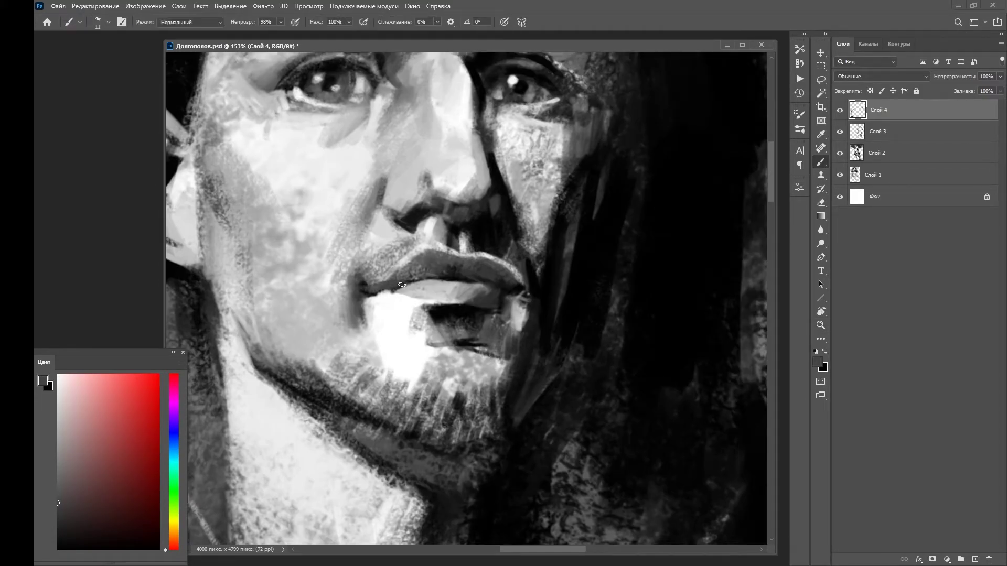
scroll(477, 283, down, 2)
Zoom into the head and return to the Brush tool.
key(z)
key(ctrl+0)
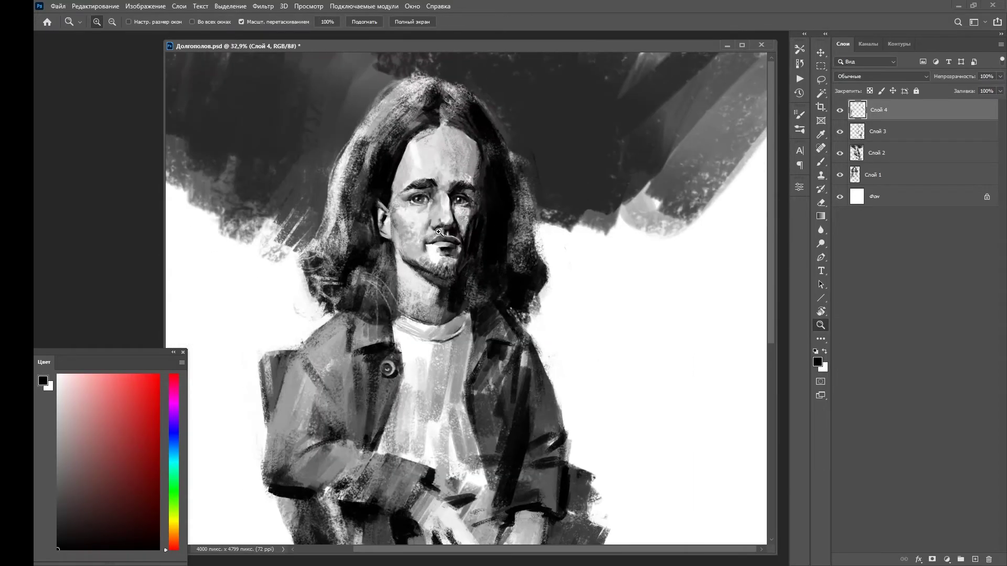
click(405, 362)
key(b)
scroll(552, 203, up, 1)
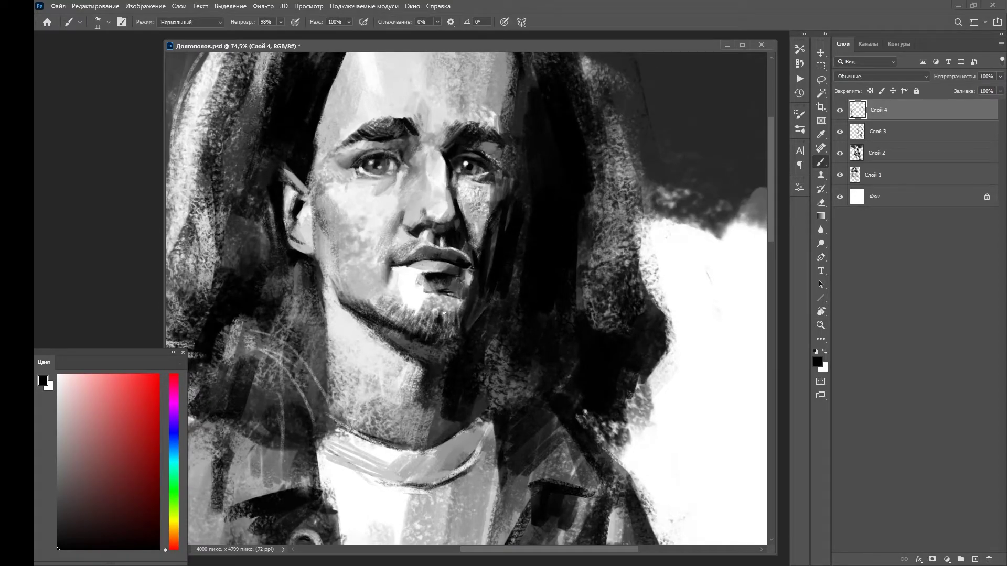
Paint grey and dark strokes along the jawline using tones sampled from face and hair.
alt+click(465, 292)
alt+click(470, 324)
scroll(458, 274, up, 3)
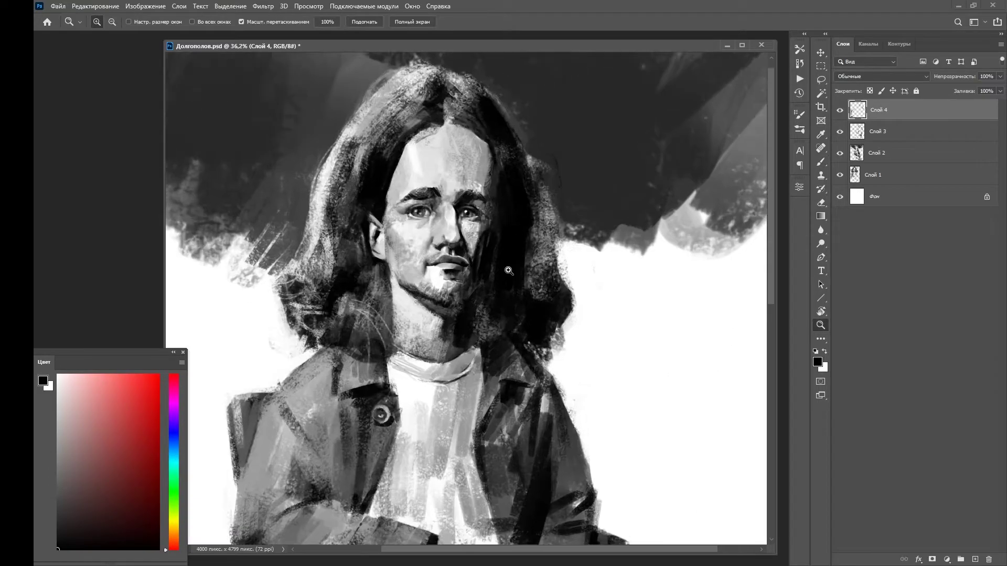
drag(443, 394, 446, 314)
alt+click(450, 293)
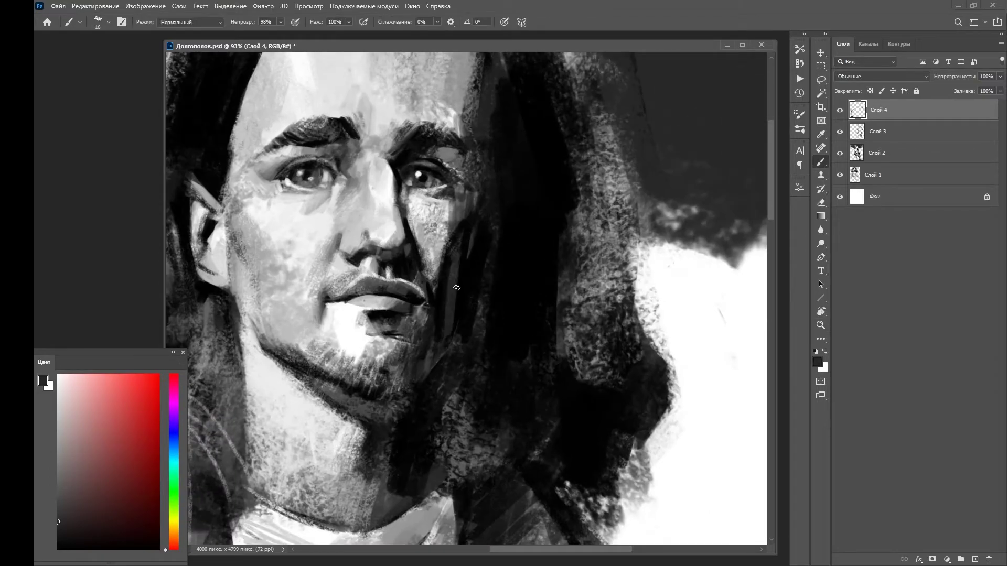
drag(459, 246, 442, 300)
scroll(442, 300, down, 2)
drag(452, 336, 447, 269)
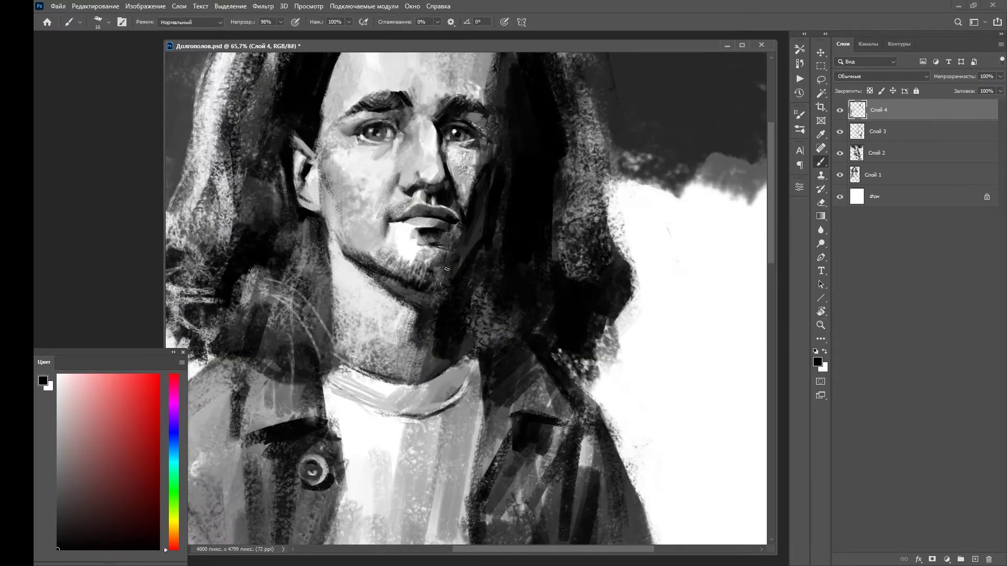
Paint grey and white strokes on the neck below the jaw.
alt+click(433, 303)
drag(440, 357, 436, 304)
scroll(447, 323, up, 2)
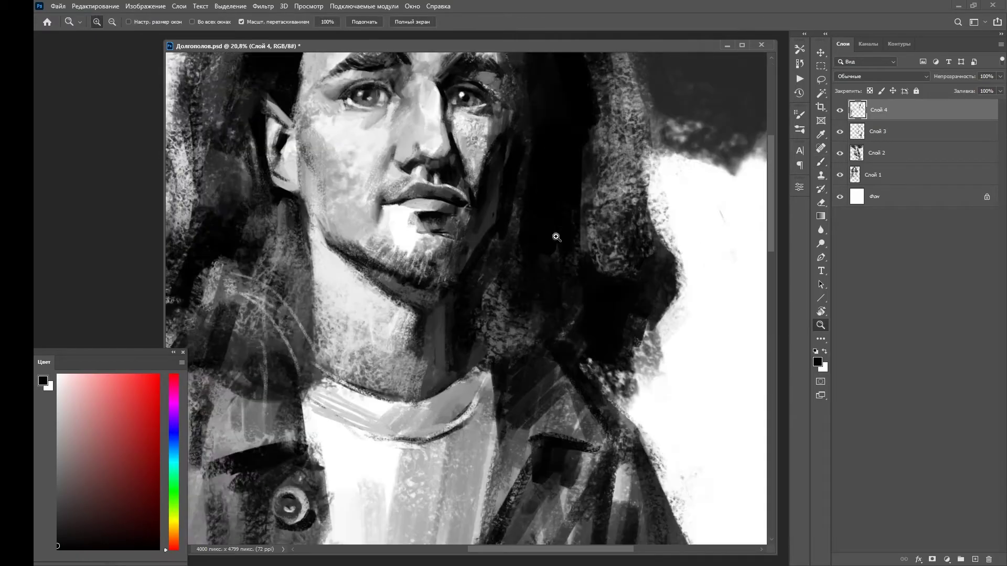
drag(417, 370, 414, 336)
key(x)
mouse_move(414, 401)
mouse_down()
mouse_move(383, 341)
mouse_move(347, 317)
mouse_move(378, 362)
mouse_move(451, 351)
mouse_up()
alt+click(446, 356)
Zoom out, resize the brush, and sample light greys from the cheek.
key(z)
alt+click(495, 345)
key(b)
scroll(457, 326, up, 3)
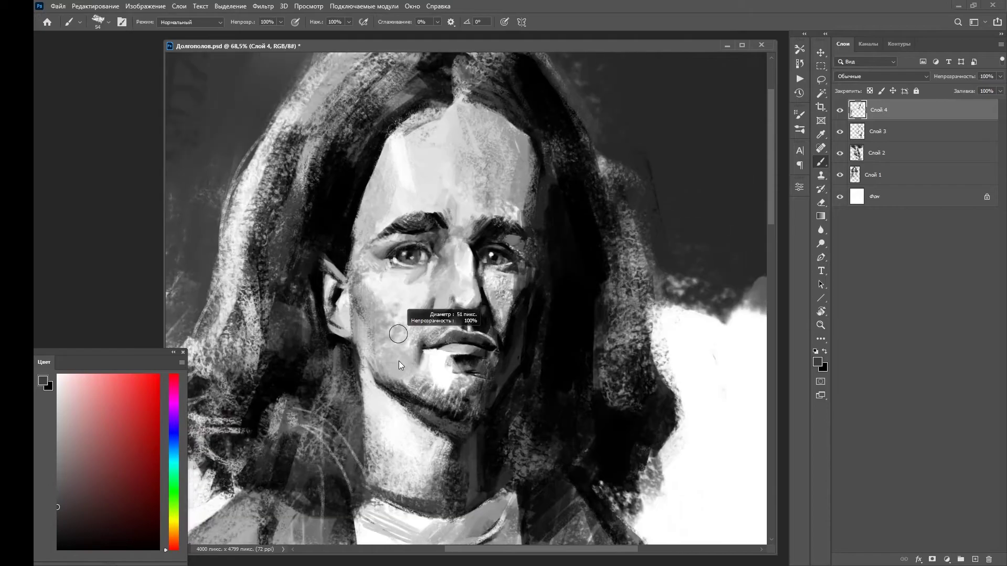
scroll(380, 299, up, 1)
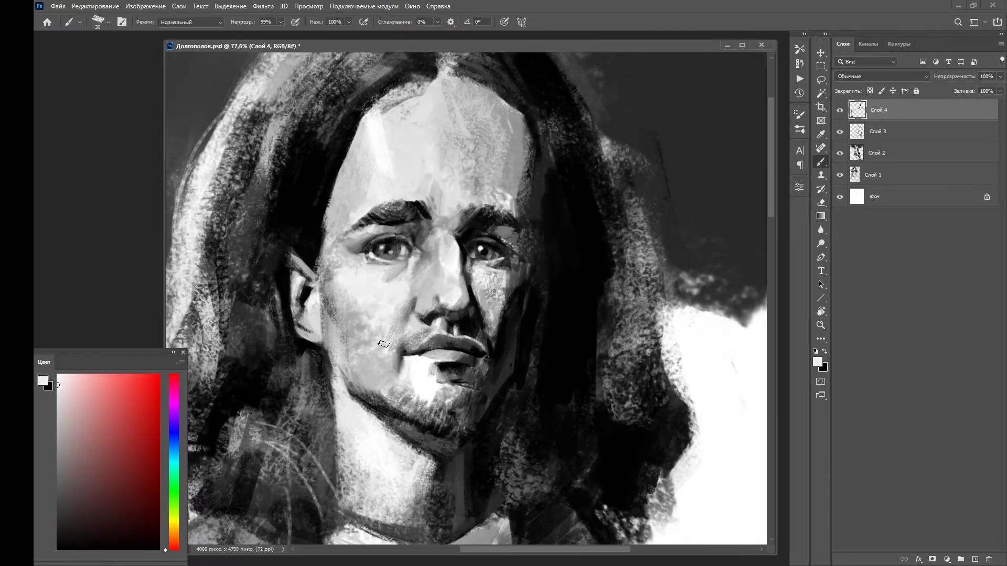
key(x)
drag(324, 297, 362, 246)
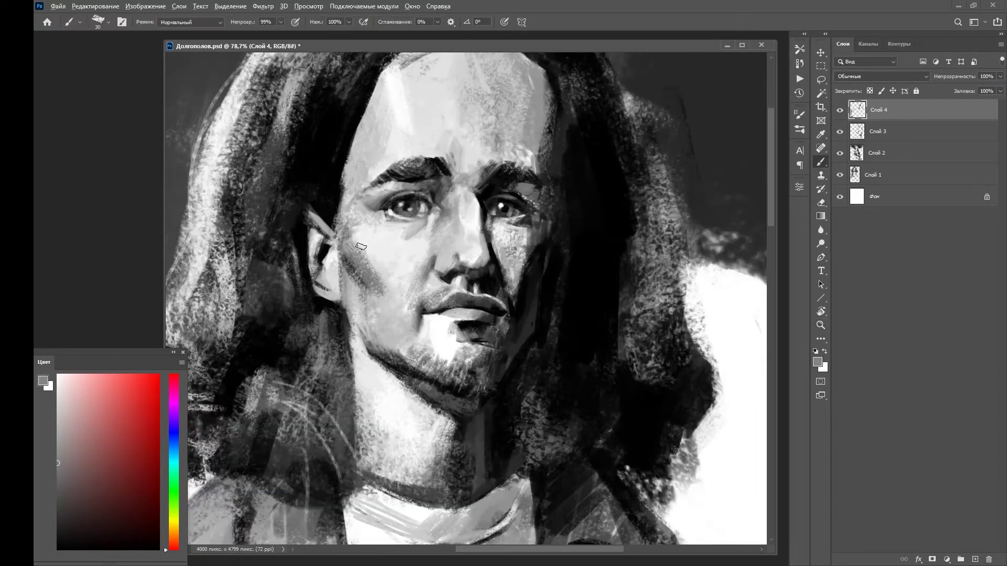
alt+click(362, 247)
alt+click(340, 289)
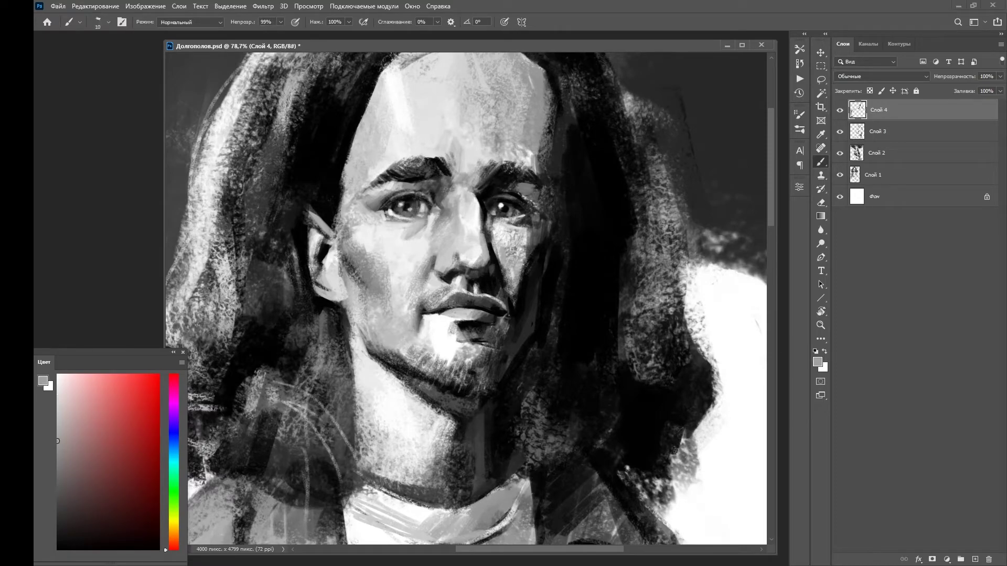
alt+click(372, 247)
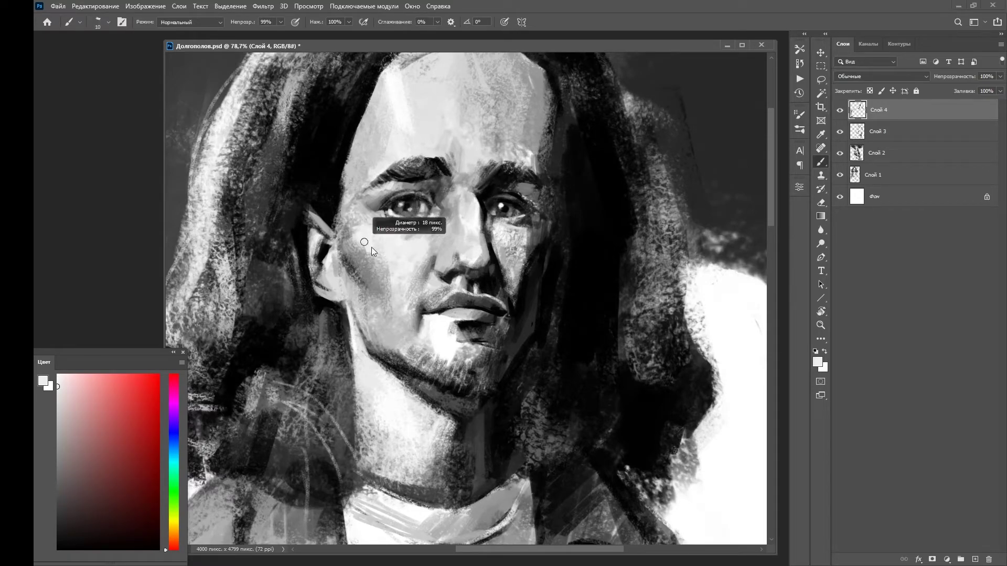
Paint strokes on the cheek and jaw with a smaller brush.
key(z)
drag(608, 414, 514, 118)
key(b)
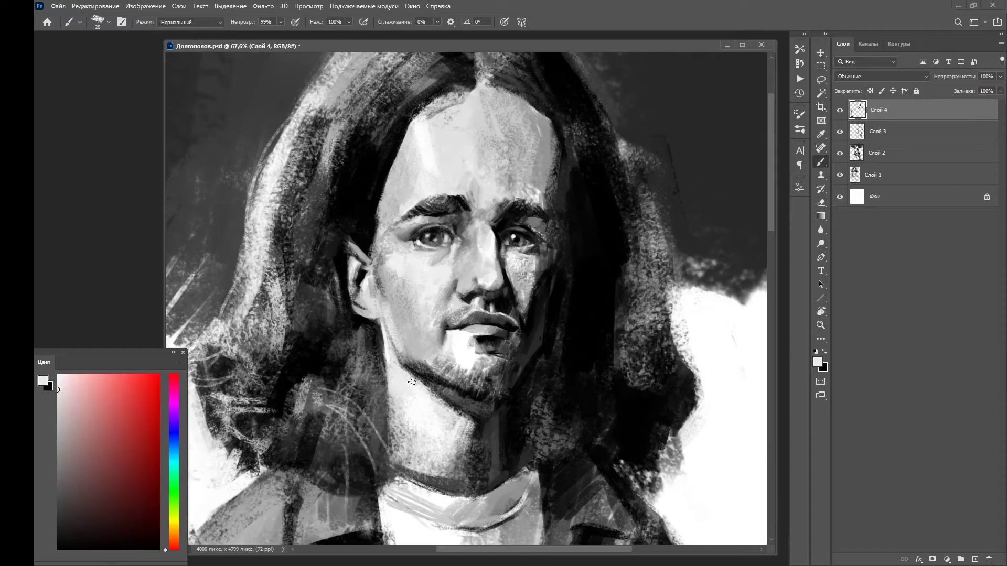
drag(385, 304, 430, 383)
mouse_move(246, 230)
mouse_down()
mouse_move(284, 302)
mouse_move(320, 421)
mouse_up()
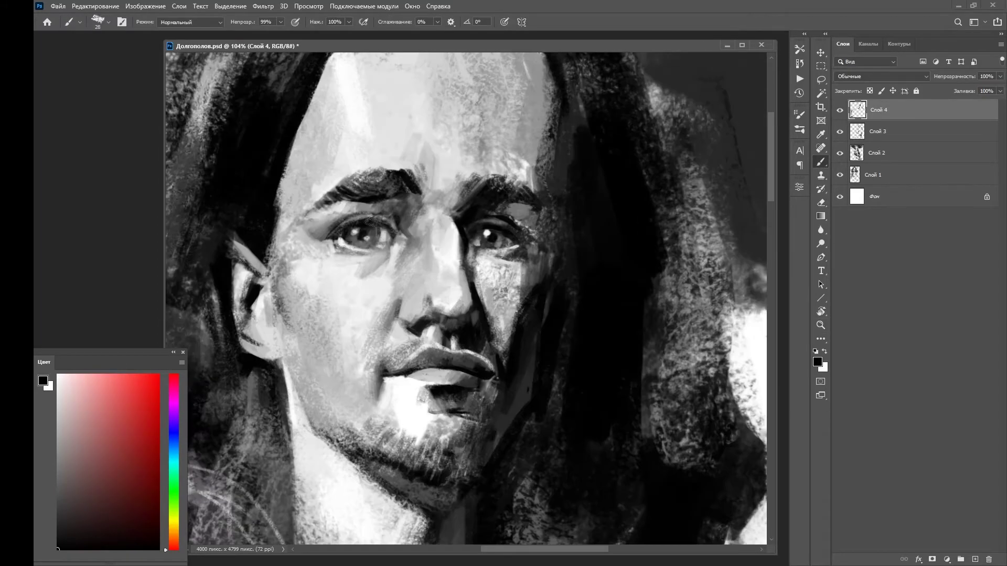
Add near-white and light grey strokes on the face and cheek, then view the whole figure.
alt+click(344, 286)
drag(373, 322, 382, 262)
alt+click(382, 258)
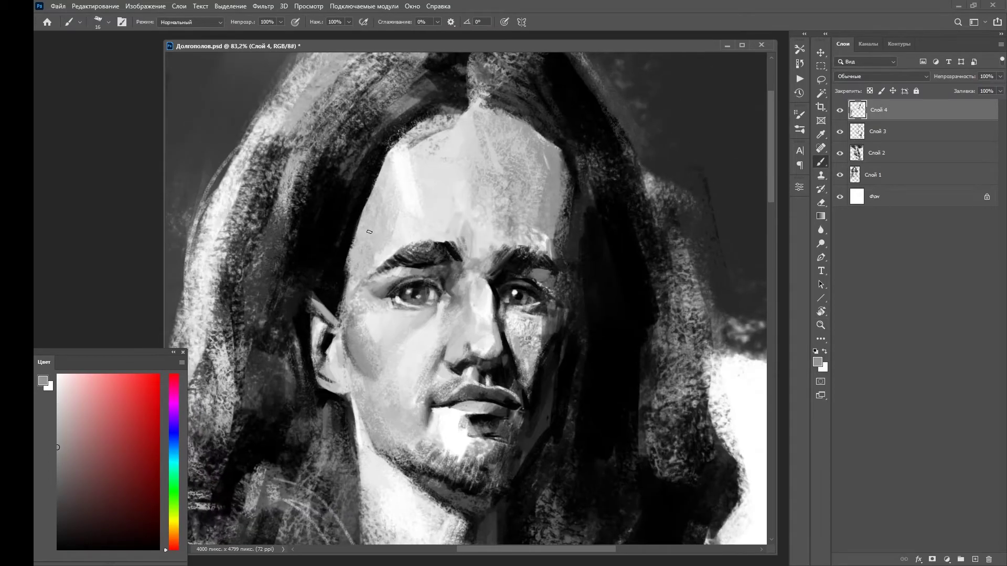
drag(337, 275, 346, 293)
alt+click(328, 267)
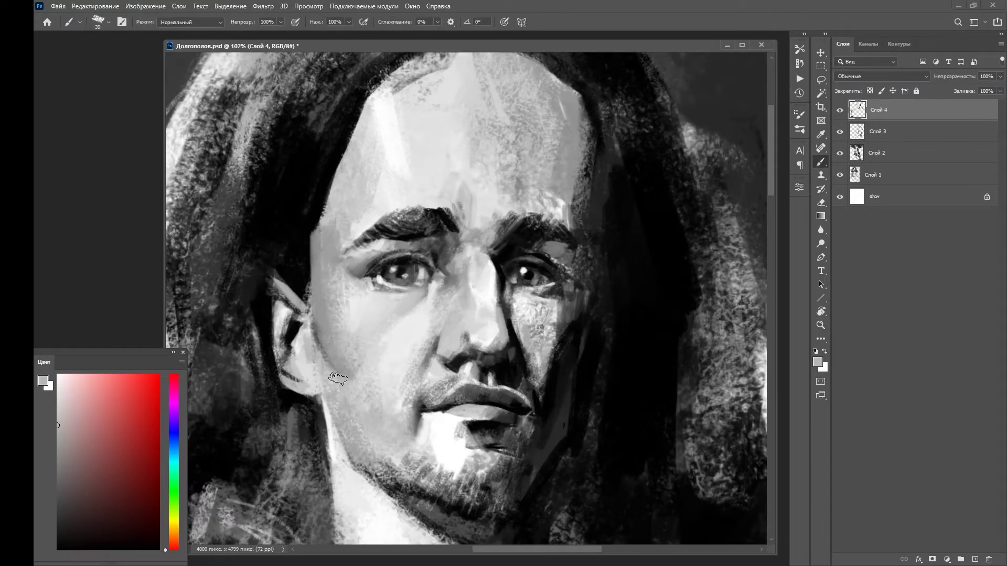
alt+click(315, 347)
drag(382, 391, 563, 181)
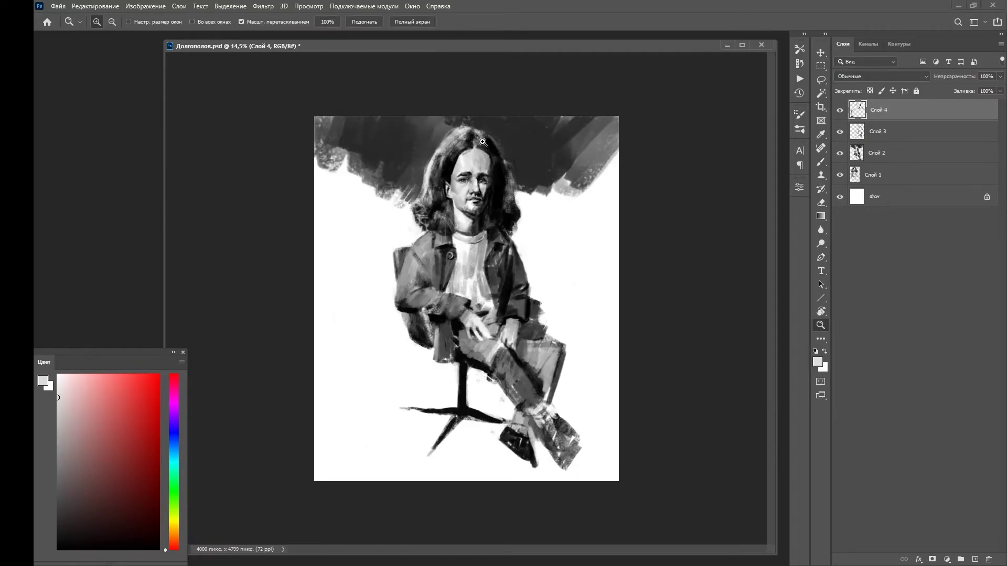
Enlarge the brush and frame the head and jacket in view.
drag(482, 142, 519, 143)
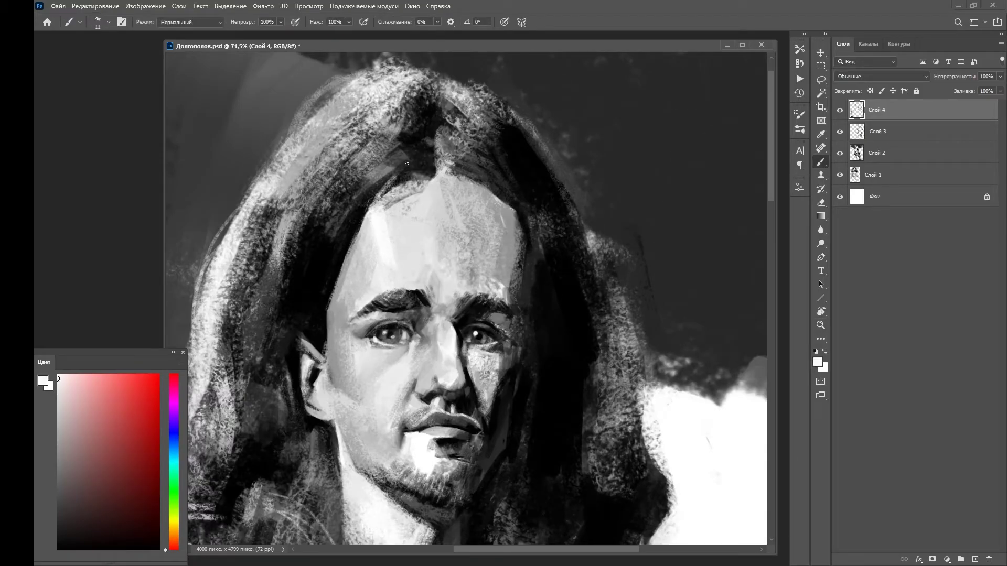
mouse_move(419, 185)
mouse_down()
mouse_move(402, 223)
mouse_move(548, 202)
mouse_up()
key(bracketright)
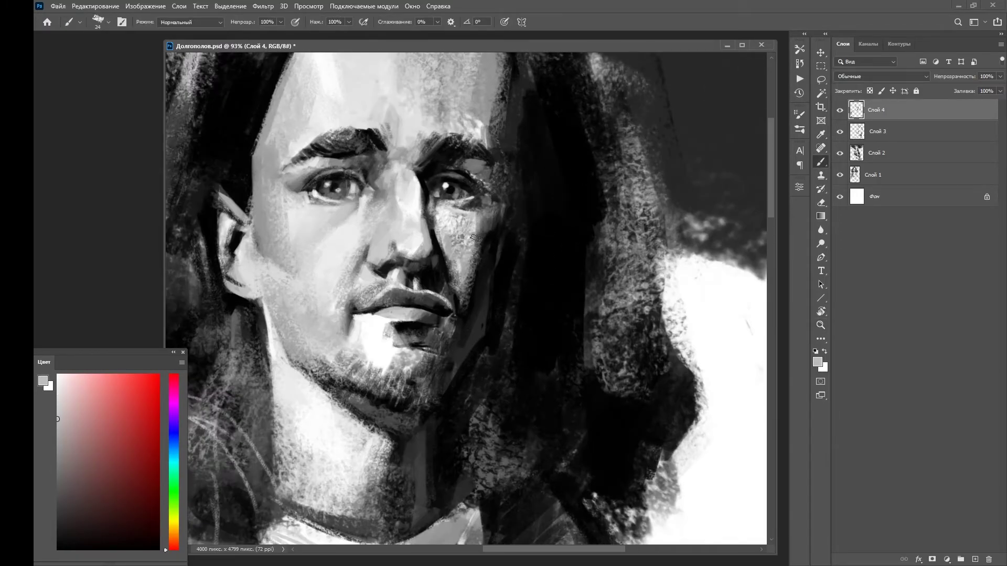
mouse_move(474, 237)
mouse_down()
mouse_move(601, 169)
mouse_move(539, 203)
mouse_up()
alt+click(539, 203)
drag(302, 154, 330, 198)
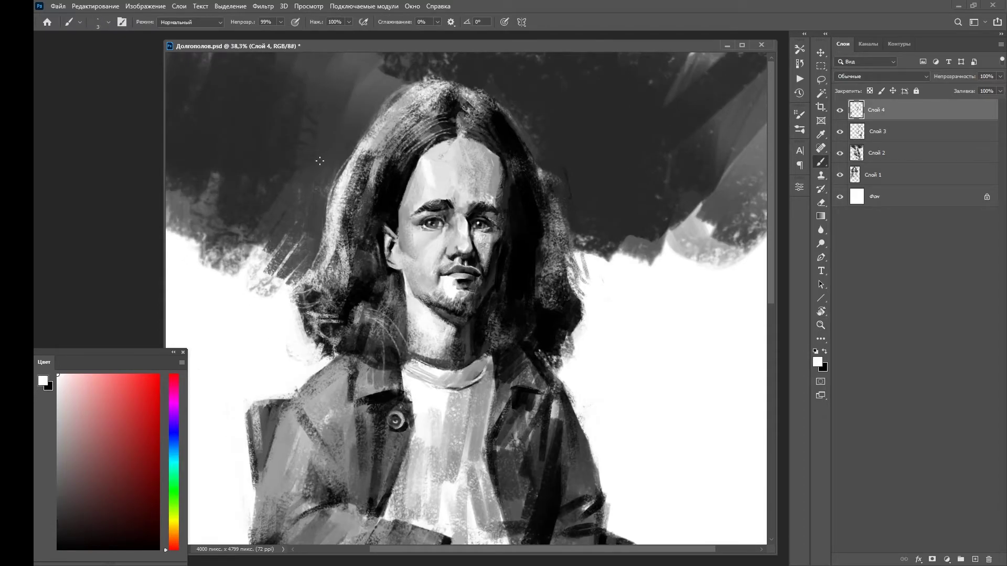
Switch to the light colour and add thin stray strands at the hair's left edge.
scroll(422, 71, down, 2)
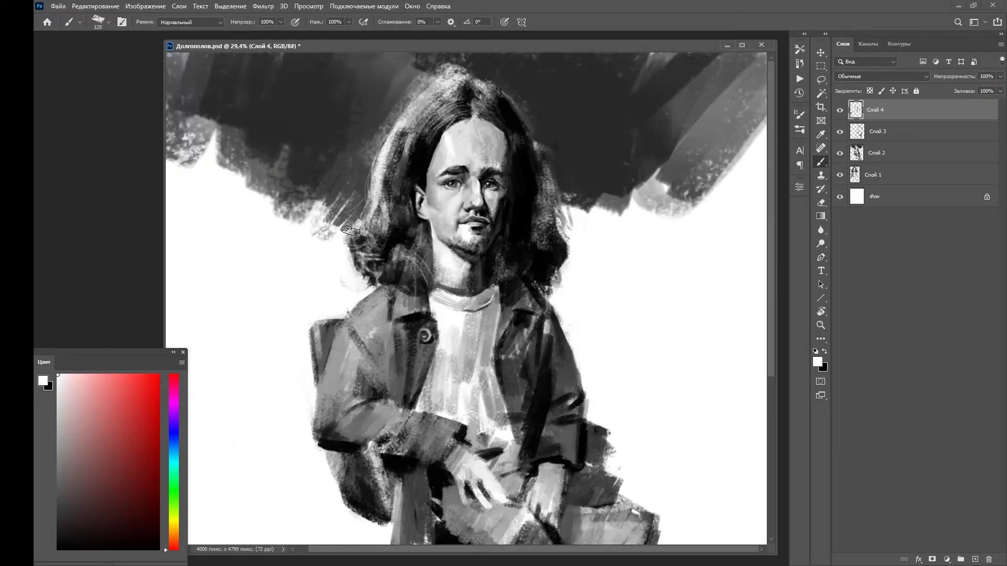
scroll(422, 72, up, 1)
scroll(422, 72, down, 2)
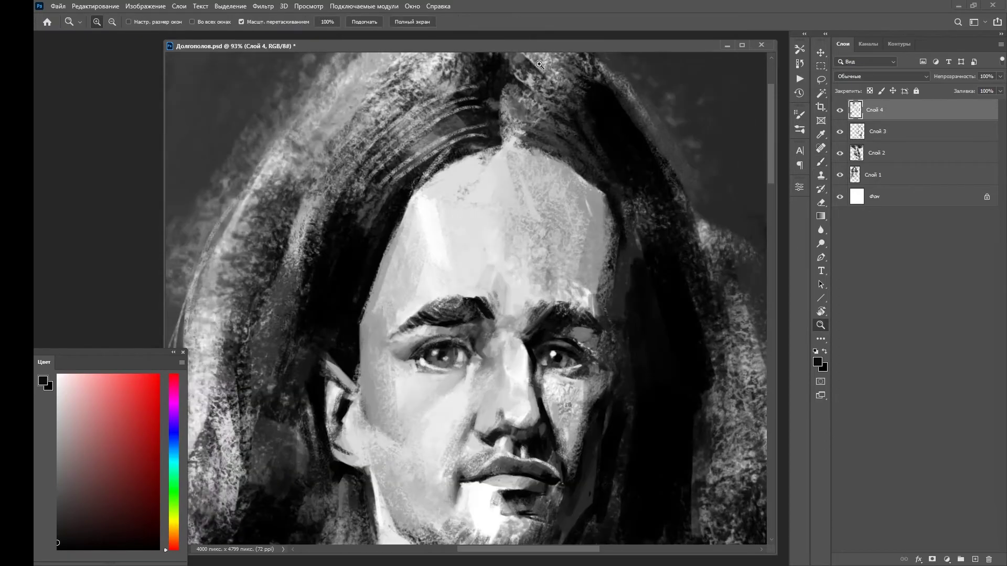
scroll(435, 89, up, 4)
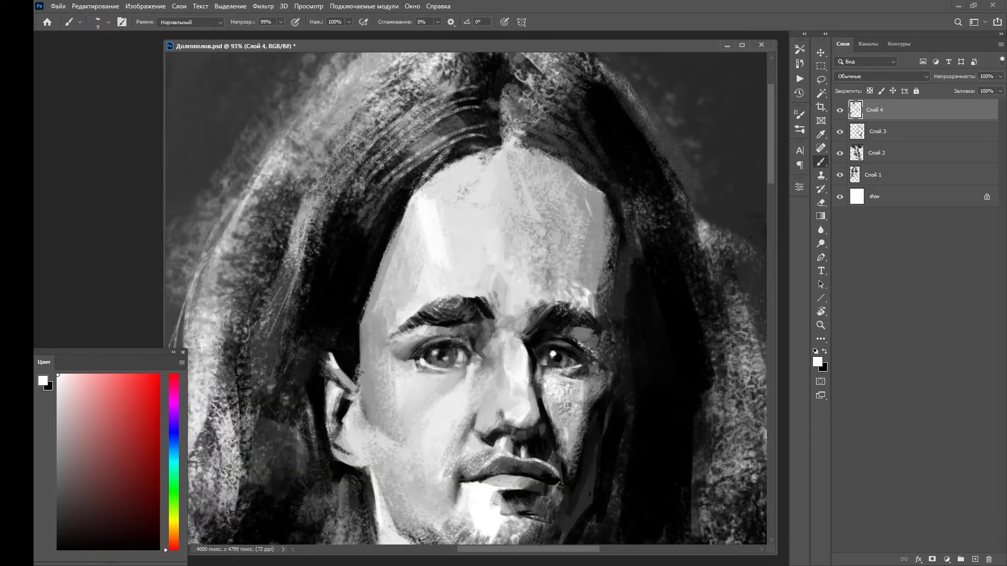
scroll(362, 372, down, 4)
scroll(477, 253, up, 4)
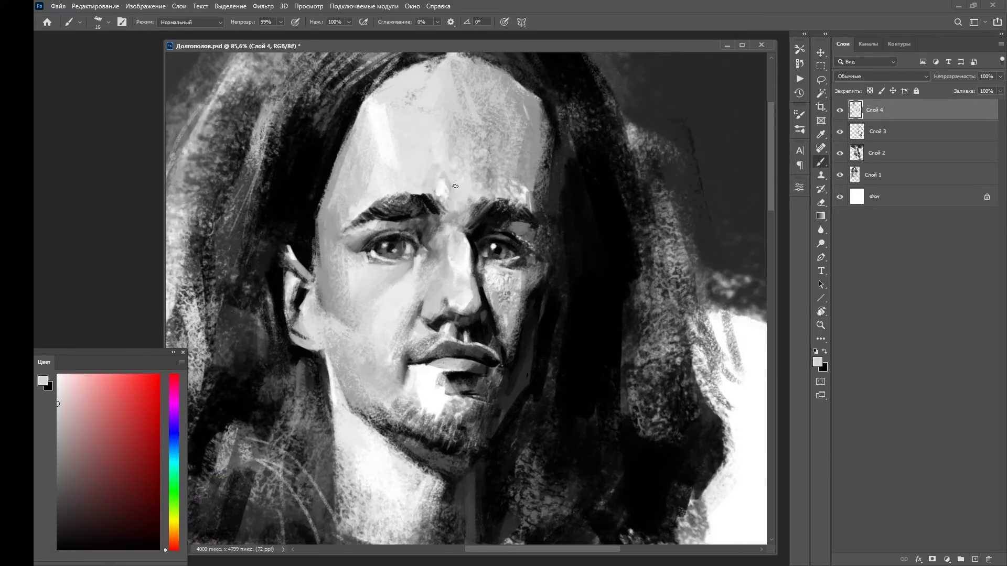
key(z)
scroll(539, 127, down, 3)
key(b)
key(x)
Zoom in on the face, swap to black, and zoom back out to the whole figure.
scroll(409, 409, up, 2)
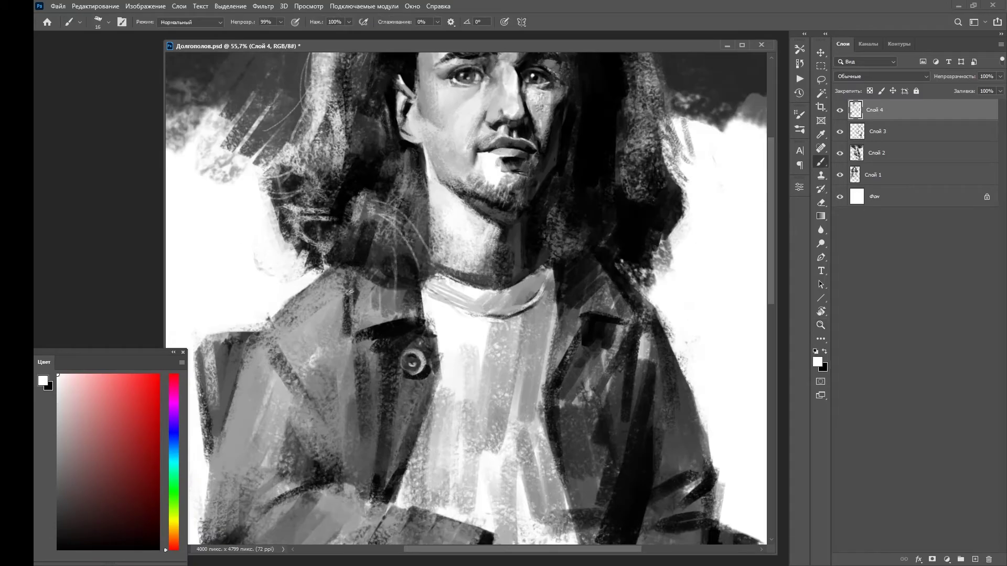
scroll(351, 292, down, 3)
scroll(366, 174, up, 2)
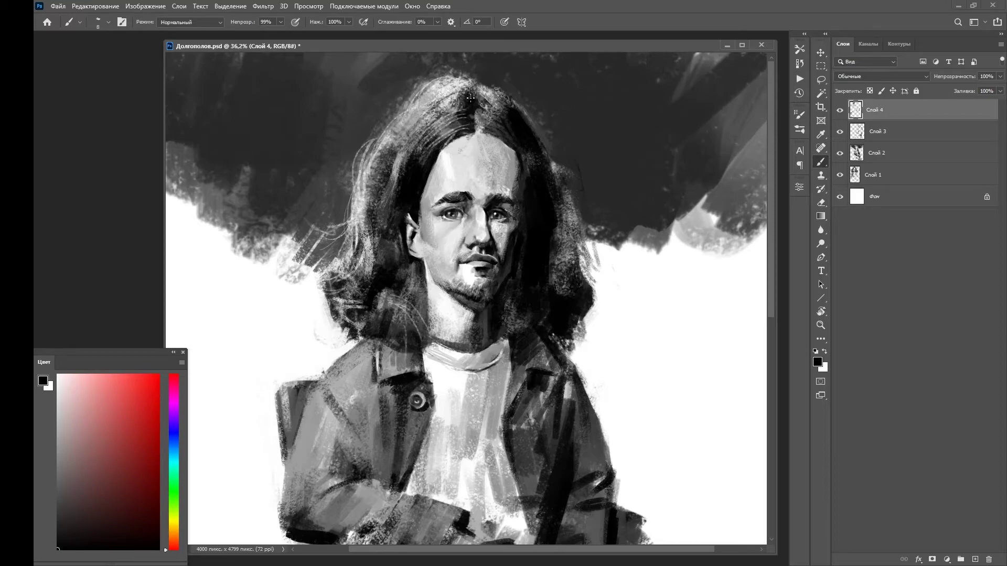
drag(500, 127, 529, 128)
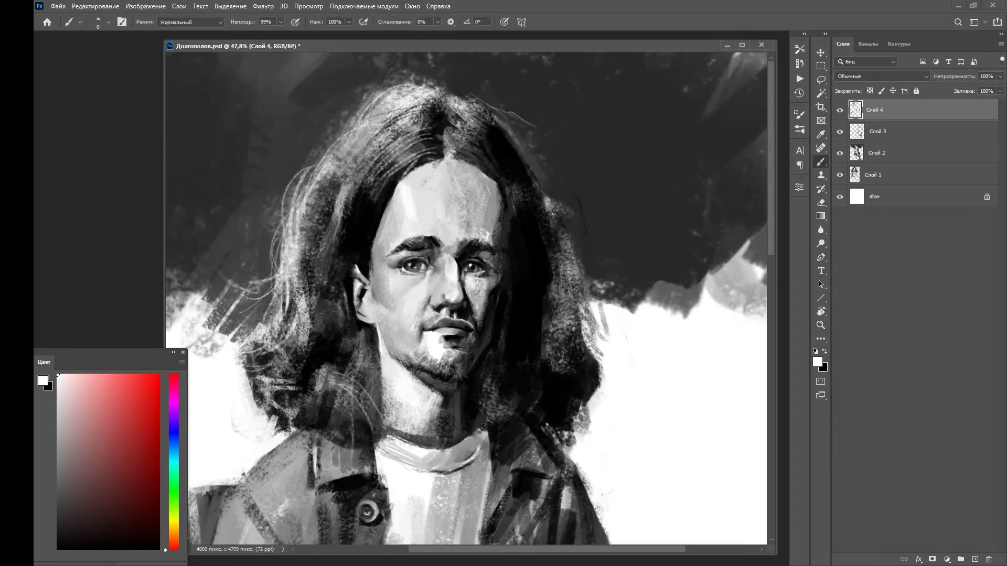
key(b)
key(x)
key(z)
scroll(566, 257, down, 5)
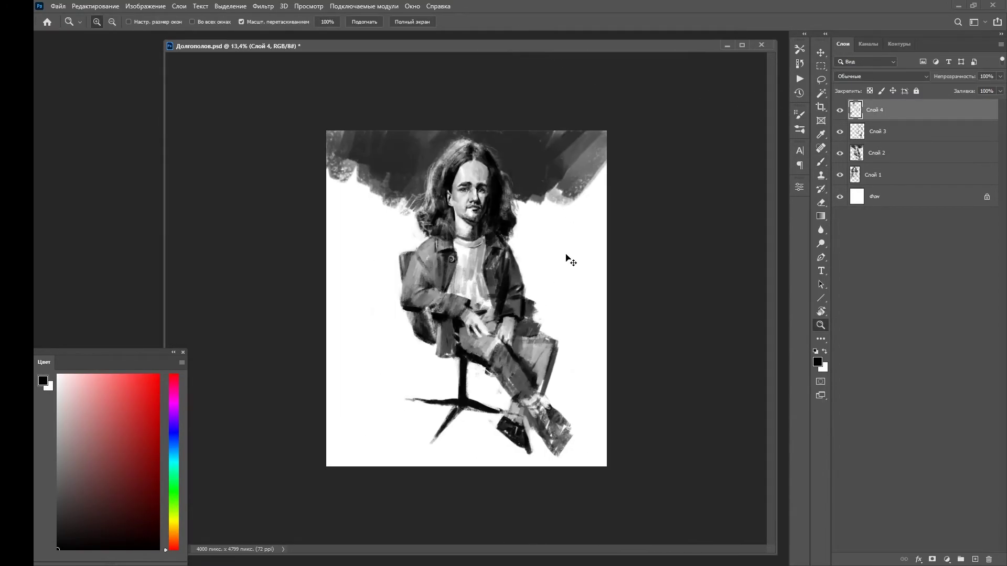
Add new layer Слой 5 and paint dark strands along both sides of the hairline.
drag(528, 134, 577, 135)
key(ctrl+shift+alt+n)
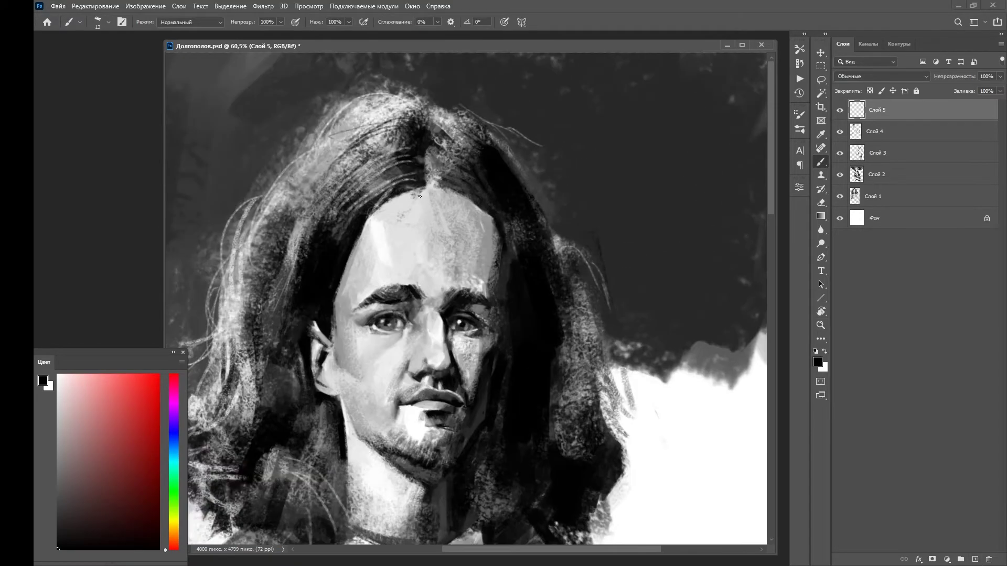
key(b)
drag(367, 231, 427, 194)
mouse_move(493, 226)
mouse_down()
mouse_move(463, 196)
mouse_move(498, 238)
mouse_up()
mouse_move(446, 202)
mouse_down()
mouse_move(516, 267)
mouse_move(354, 247)
mouse_move(329, 301)
mouse_move(414, 202)
mouse_move(436, 195)
mouse_move(471, 98)
mouse_up()
Trim the right hairline stroke and add more dark strands beside the forehead.
drag(469, 167, 476, 161)
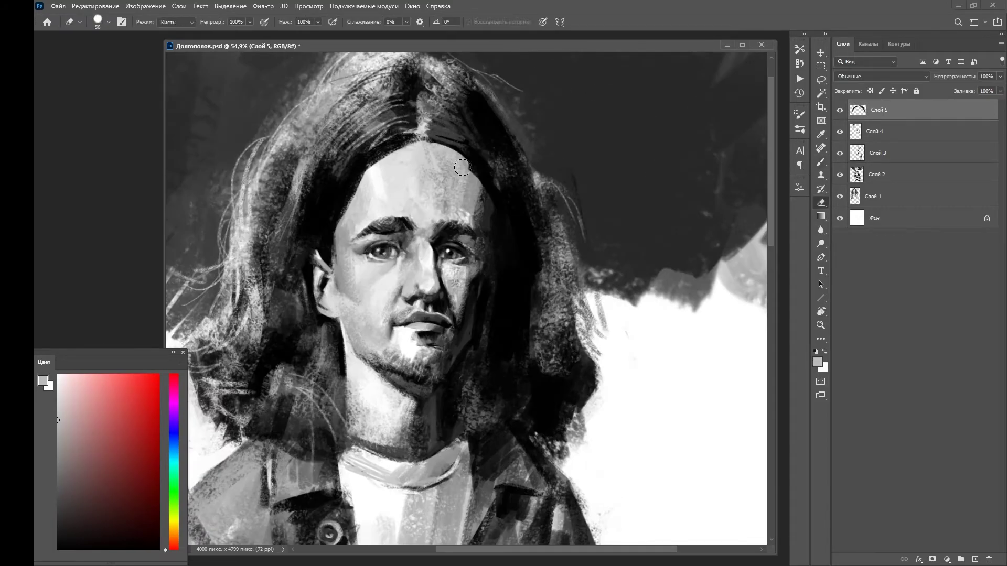
drag(492, 199, 487, 231)
drag(485, 181, 485, 272)
drag(432, 101, 435, 105)
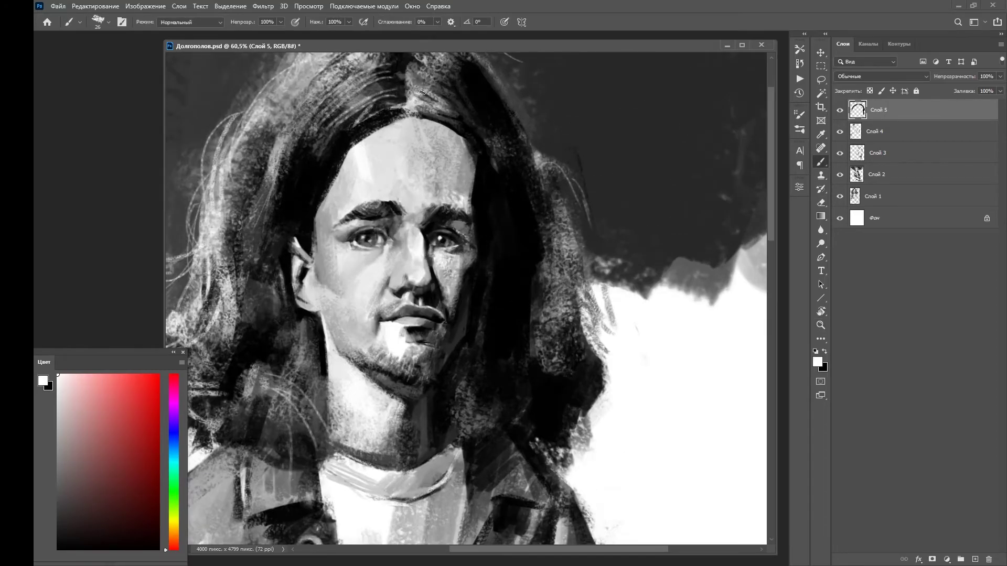
alt+click(433, 102)
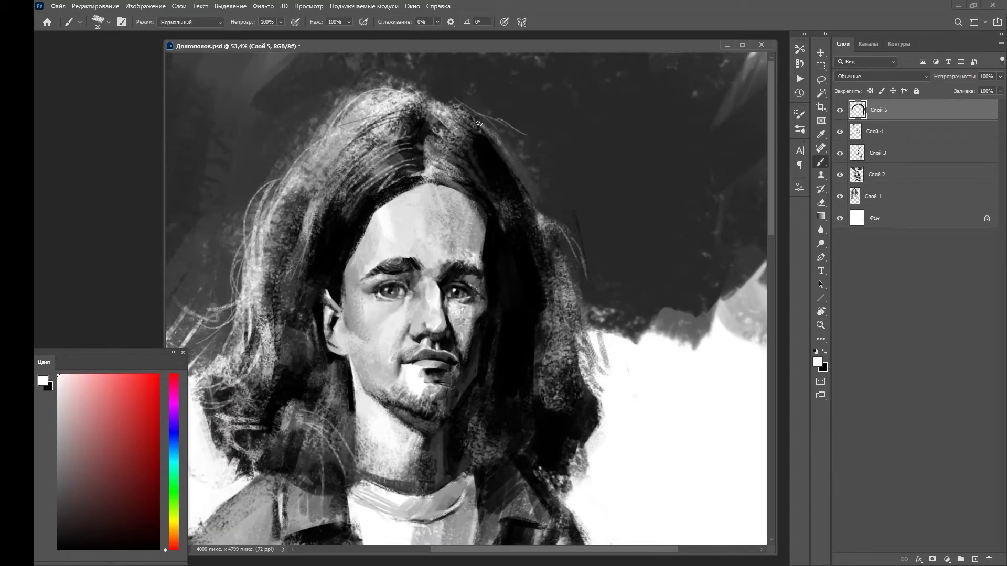
Flatten and lighten the forehead tone with broad grey and white strokes.
drag(435, 183, 472, 178)
alt+click(420, 204)
mouse_move(399, 200)
mouse_down()
mouse_move(436, 241)
mouse_move(426, 254)
mouse_up()
drag(398, 210, 435, 262)
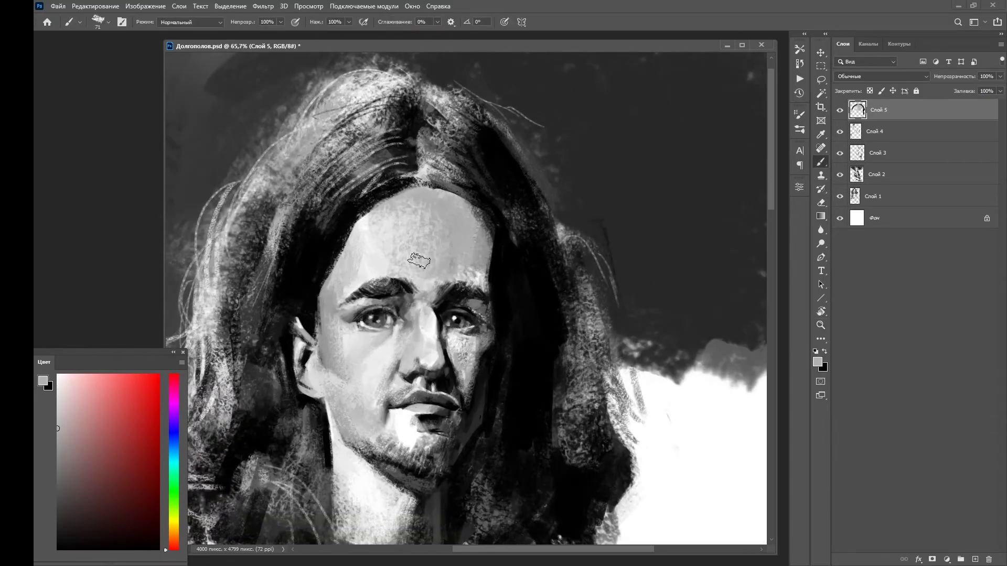
key(x)
scroll(472, 142, down, 2)
scroll(461, 152, up, 3)
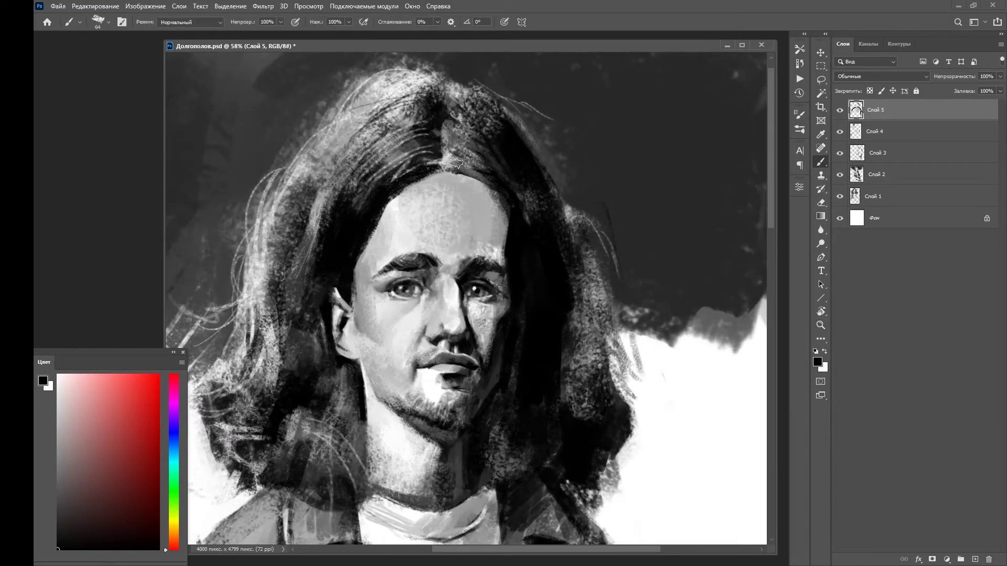
Shrink the brush and sample light and darker greys for finer facial shading.
key(bracketleft)
key(bracketleft)
key(bracketleft)
scroll(443, 146, down, 3)
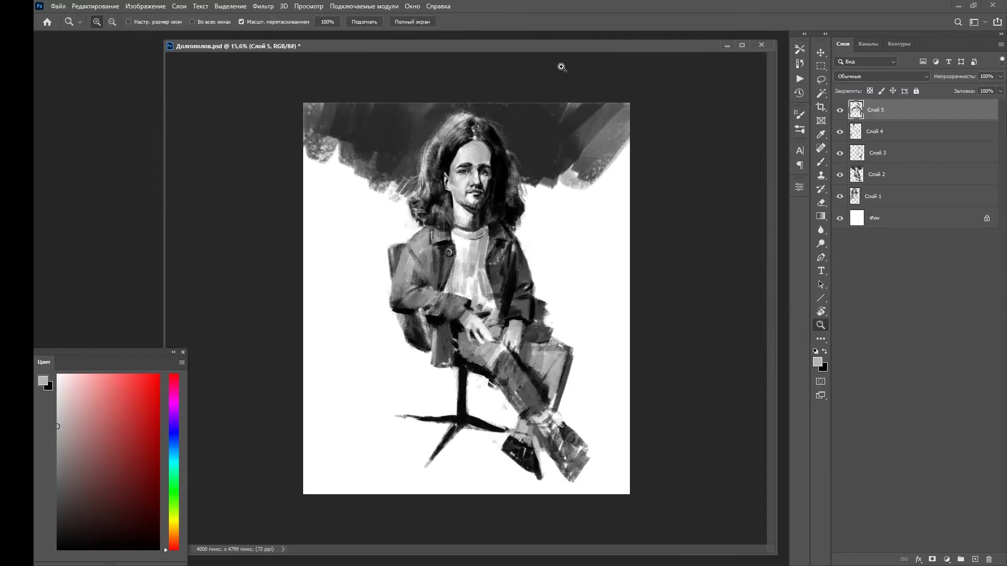
scroll(443, 152, up, 2)
alt+click(445, 156)
alt+click(555, 261)
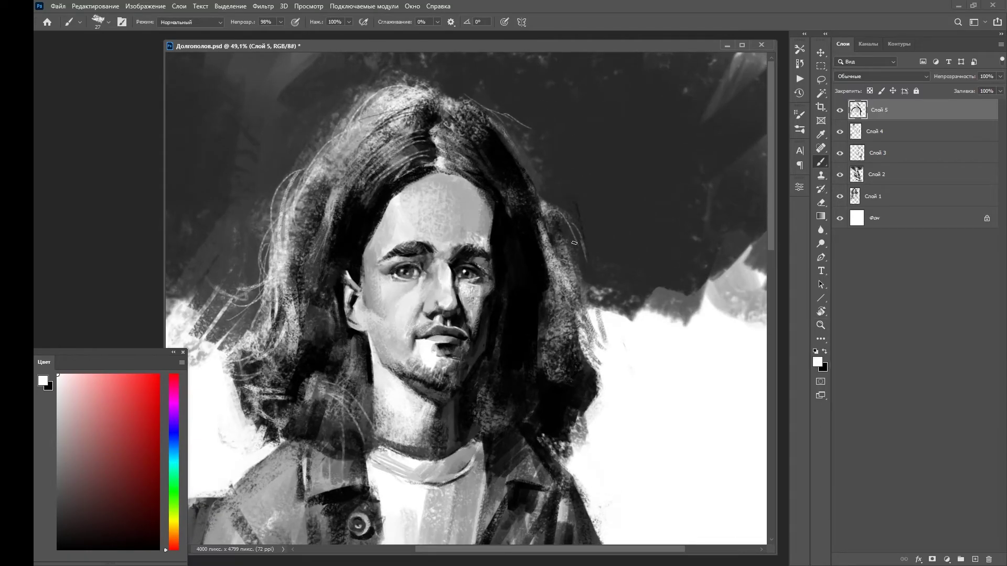
scroll(524, 236, down, 3)
scroll(506, 200, up, 3)
Set a fine brush and sample a light grey for detail work around the mouth.
key(bracketright)
key(bracketright)
key(bracketright)
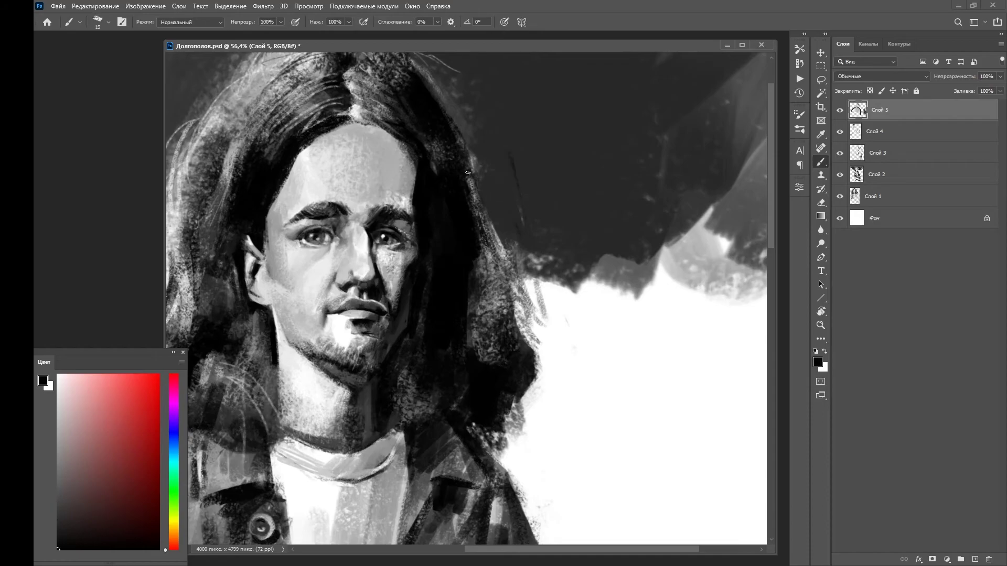
key(x)
key(0)
scroll(524, 173, down, 3)
scroll(598, 101, up, 2)
scroll(466, 224, up, 3)
key(bracketleft)
key(bracketleft)
key(bracketleft)
alt+click(466, 223)
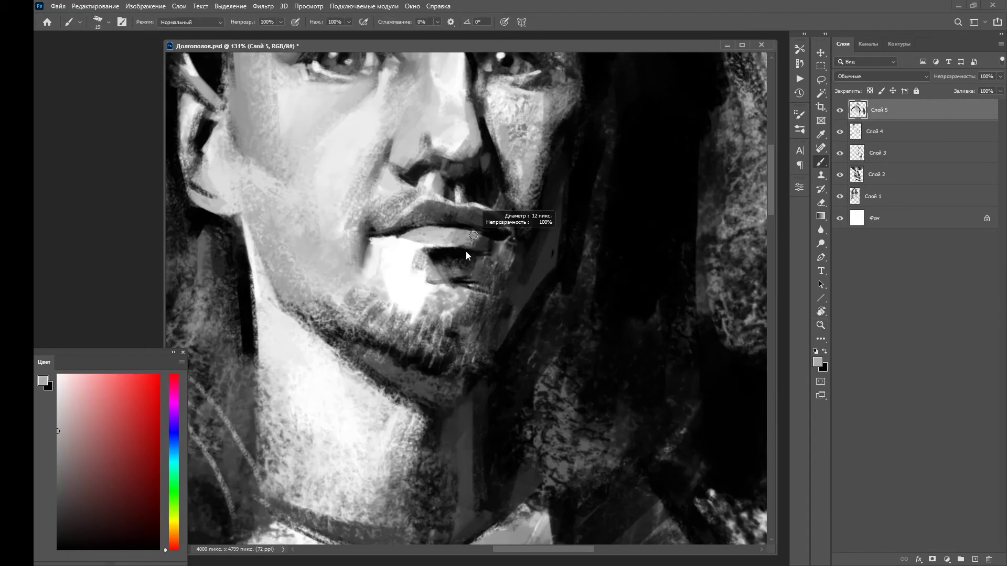
drag(467, 224, 432, 224)
Reset the colours to black and white and zoom in on the face.
key(d)
scroll(397, 239, down, 3)
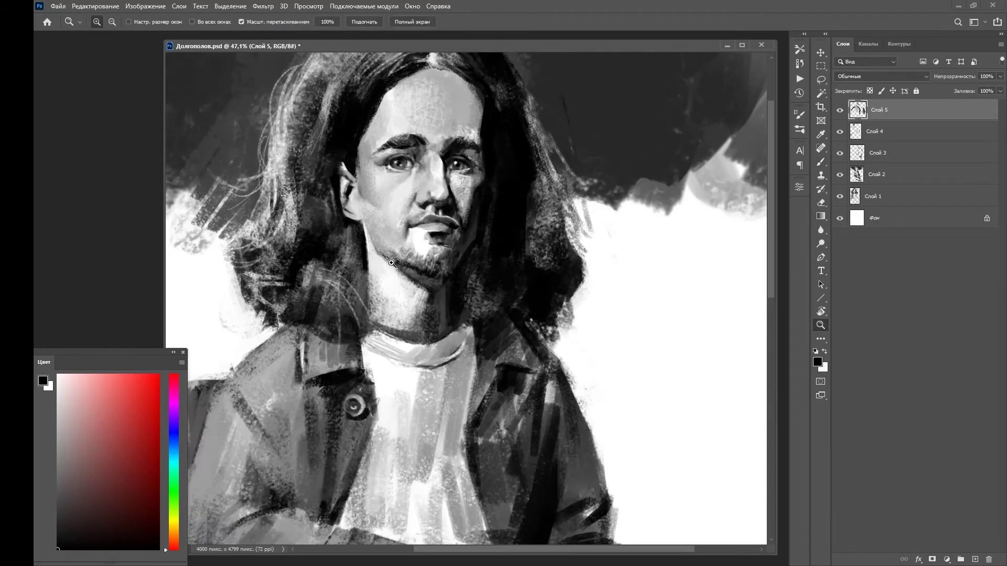
scroll(420, 262, up, 3)
scroll(435, 272, down, 3)
scroll(445, 290, up, 3)
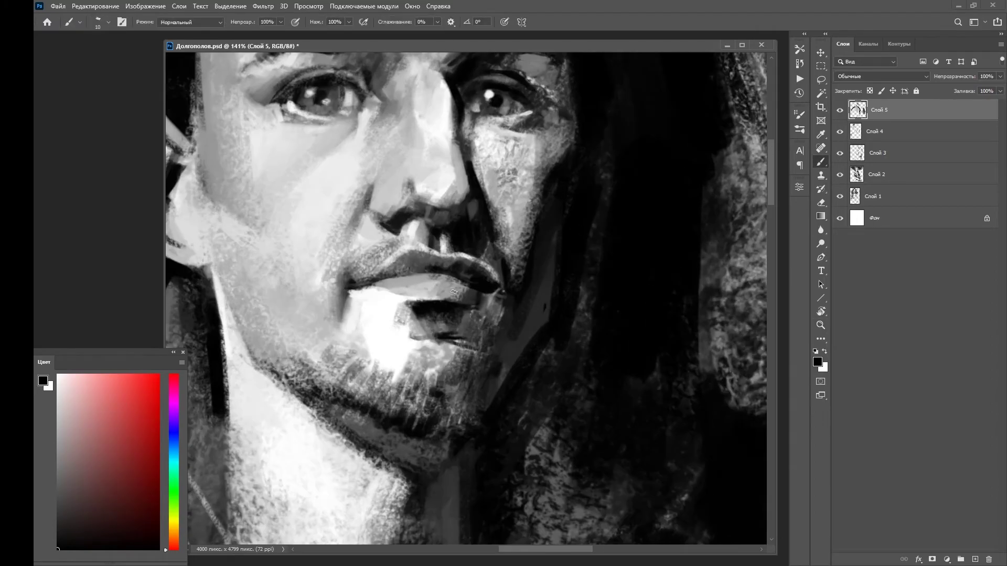
scroll(405, 277, down, 3)
scroll(405, 276, up, 3)
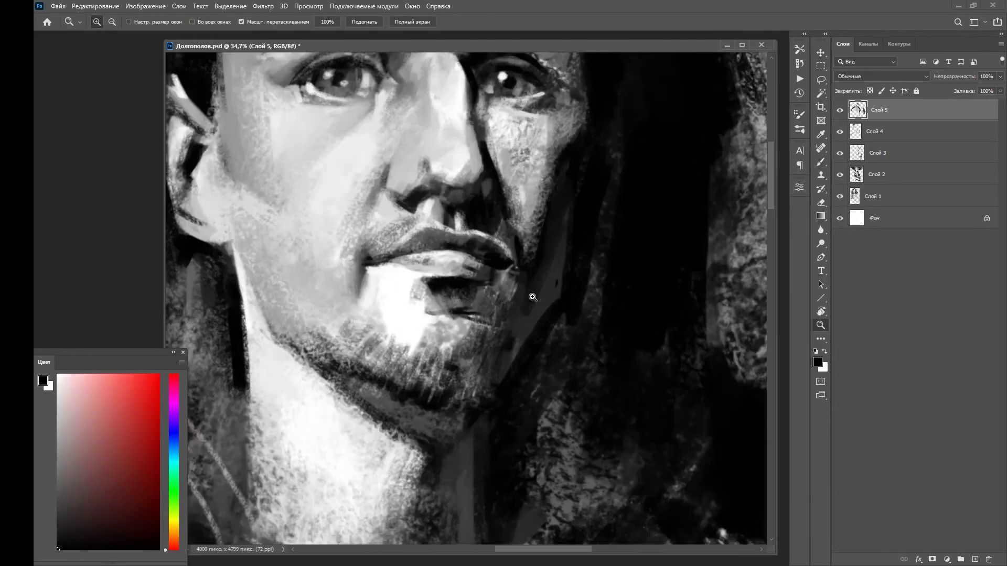
key(z)
scroll(549, 219, down, 3)
scroll(549, 219, up, 3)
scroll(474, 266, up, 3)
Sample grey tones near the mouth, then zoom out to the whole figure.
key(b)
alt+click(462, 360)
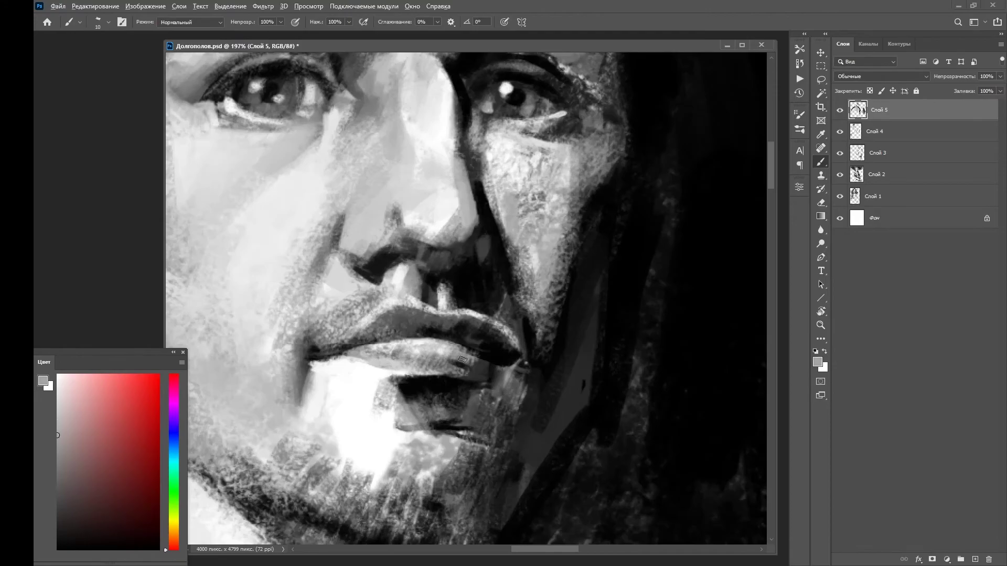
alt+click(467, 362)
key(z)
scroll(464, 243, down, 3)
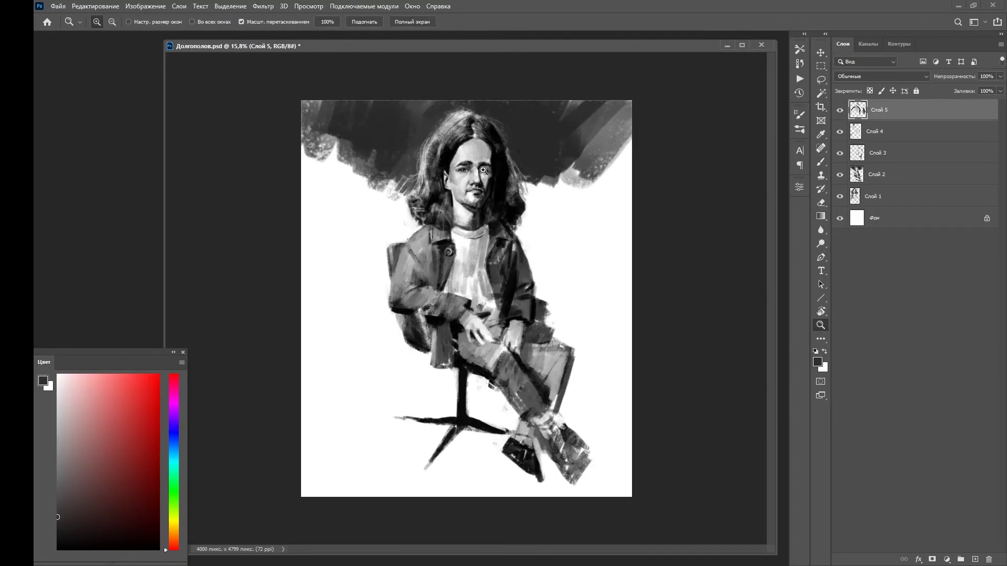
scroll(465, 243, up, 3)
scroll(464, 242, up, 2)
Paint light strokes on the chin, then return to black with a smaller brush.
key(b)
mouse_move(417, 364)
mouse_down()
mouse_move(391, 328)
mouse_move(406, 356)
mouse_move(431, 360)
mouse_up()
key(x)
scroll(431, 360, down, 3)
scroll(430, 273, up, 4)
key(x)
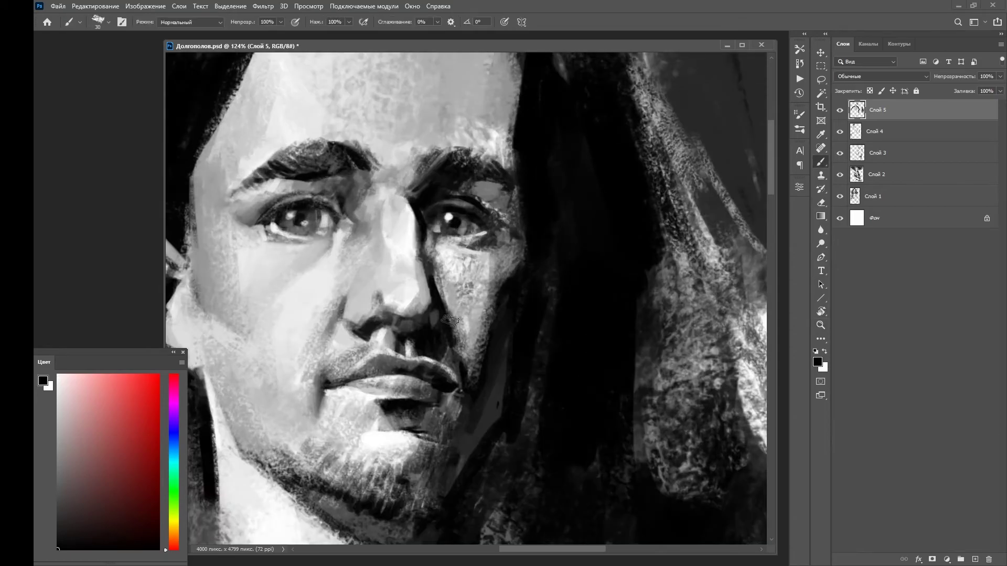
alt+right_click(433, 259)
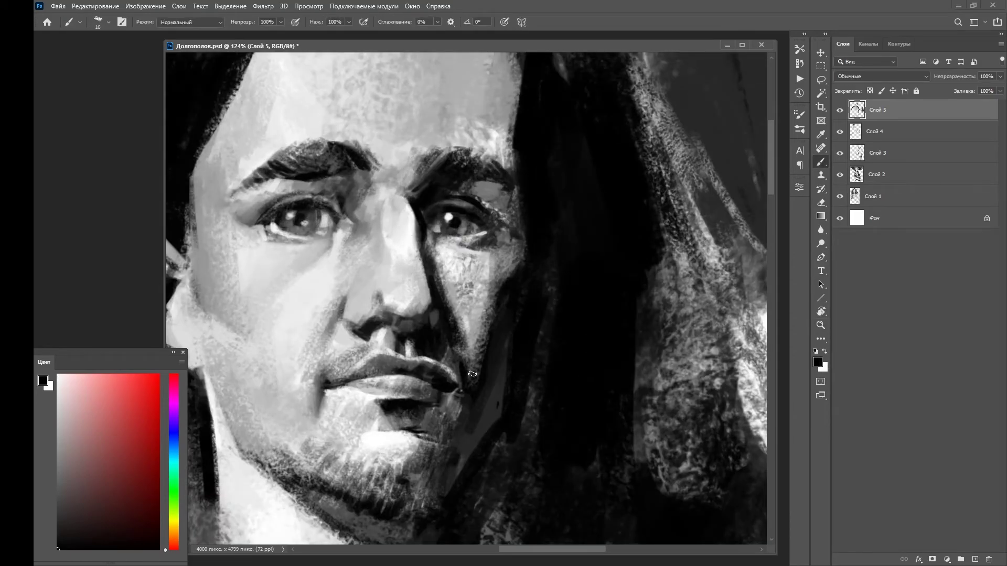
Set the brush to 10 px and check the whole figure at a glance.
key(z)
scroll(563, 137, down, 4)
scroll(519, 174, up, 5)
key(b)
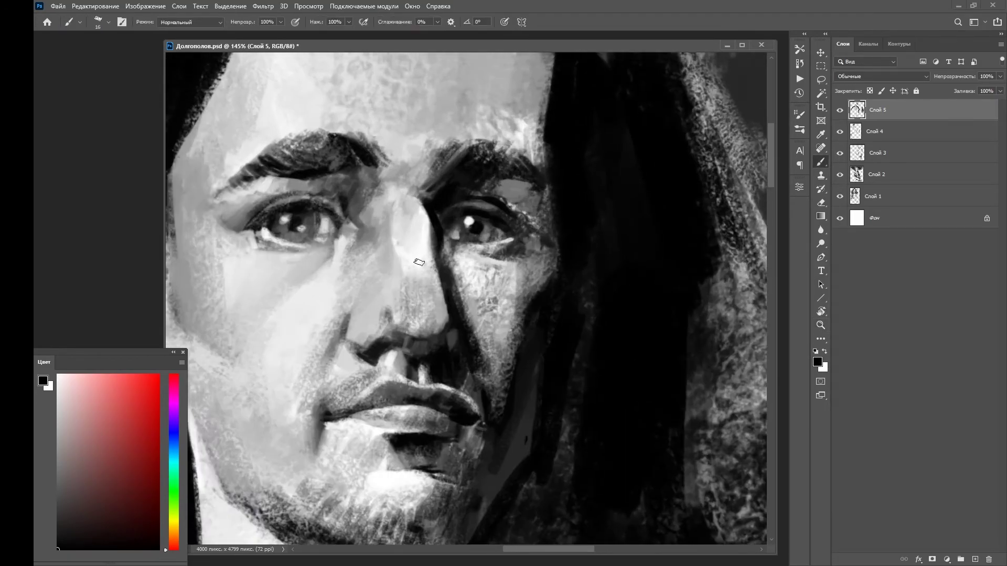
alt+right_click(444, 295)
key(x)
key(z)
scroll(439, 337, down, 4)
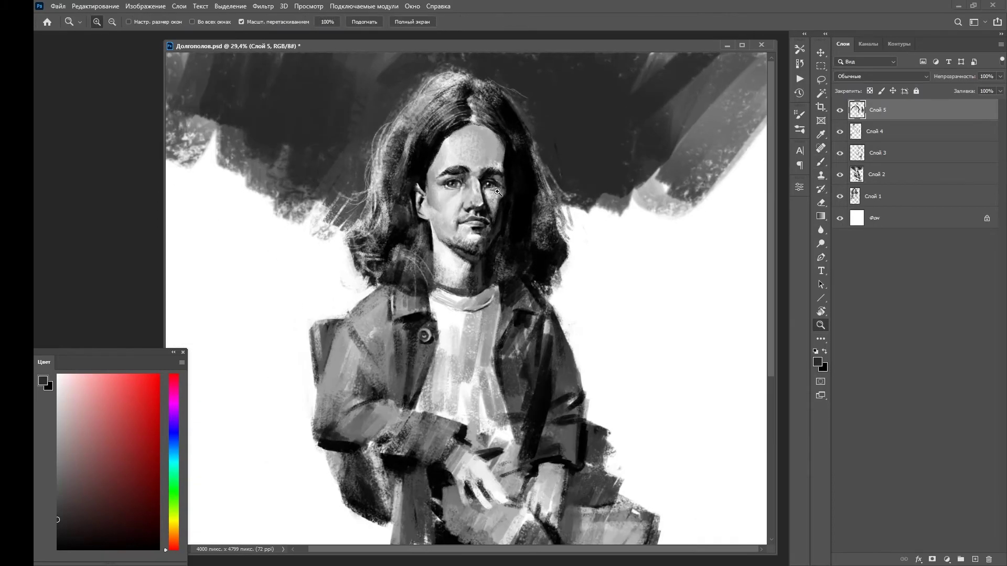
scroll(439, 337, up, 4)
scroll(278, 206, up, 1)
Sample grey tones for the face with paint opacity back at full.
key(b)
key(x)
alt+click(288, 259)
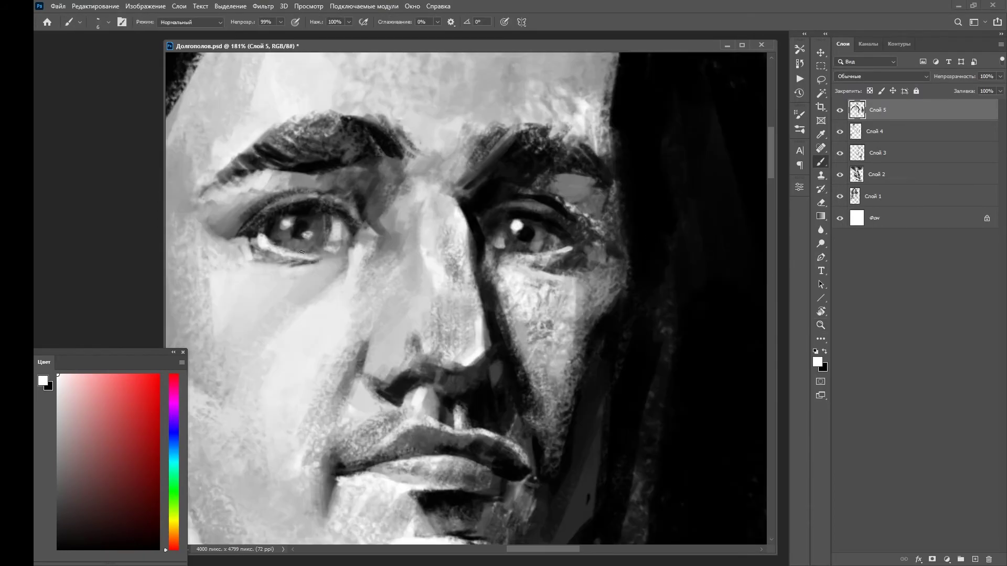
scroll(283, 268, down, 4)
scroll(272, 284, up, 5)
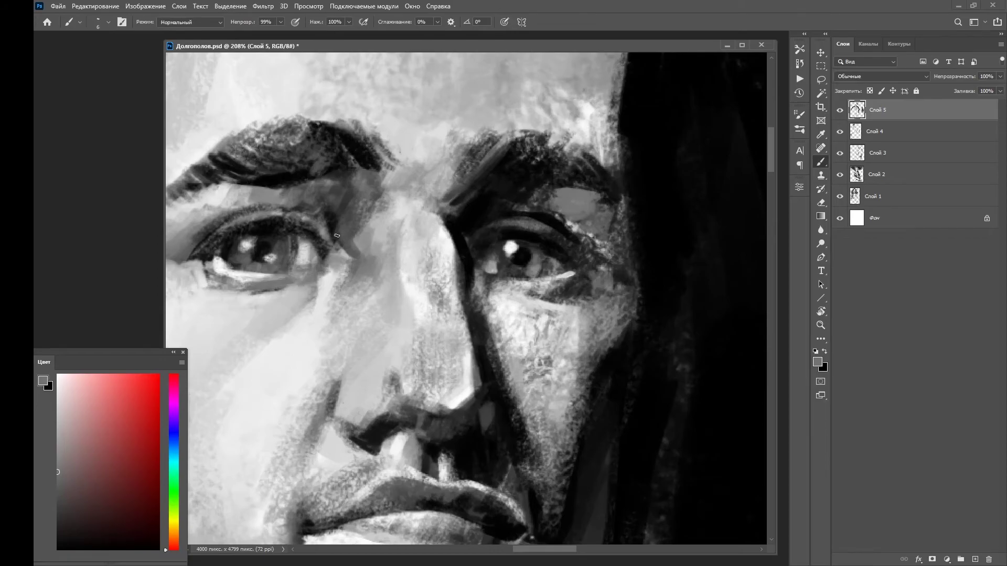
scroll(326, 264, down, 4)
scroll(374, 252, up, 4)
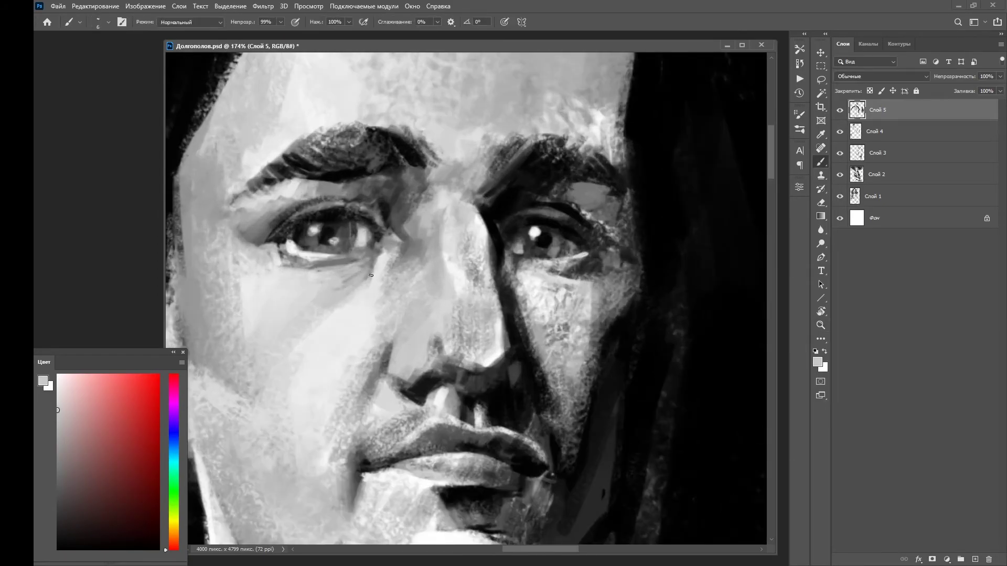
scroll(357, 321, down, 1)
key(0)
alt+click(352, 331)
scroll(347, 304, down, 4)
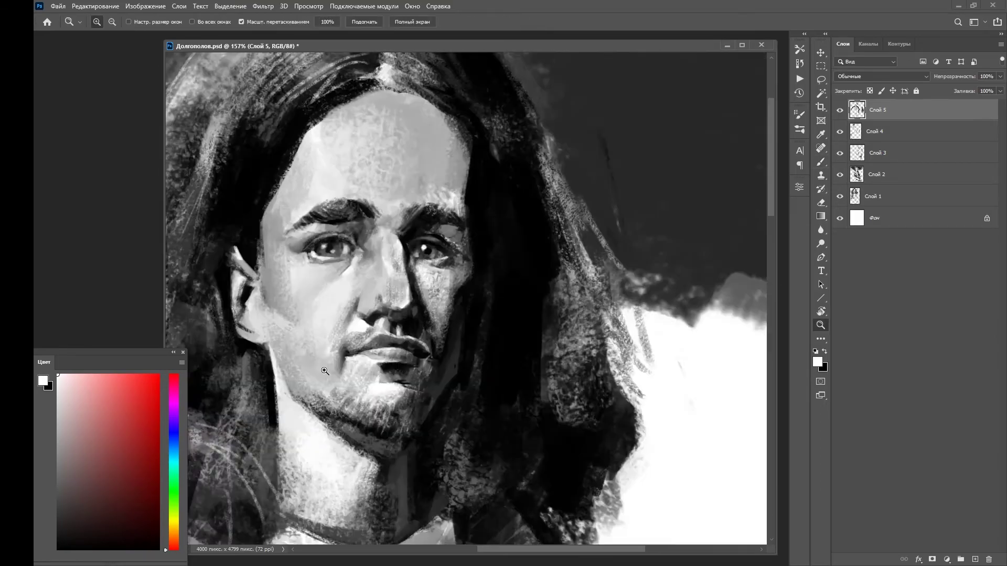
scroll(333, 272, up, 4)
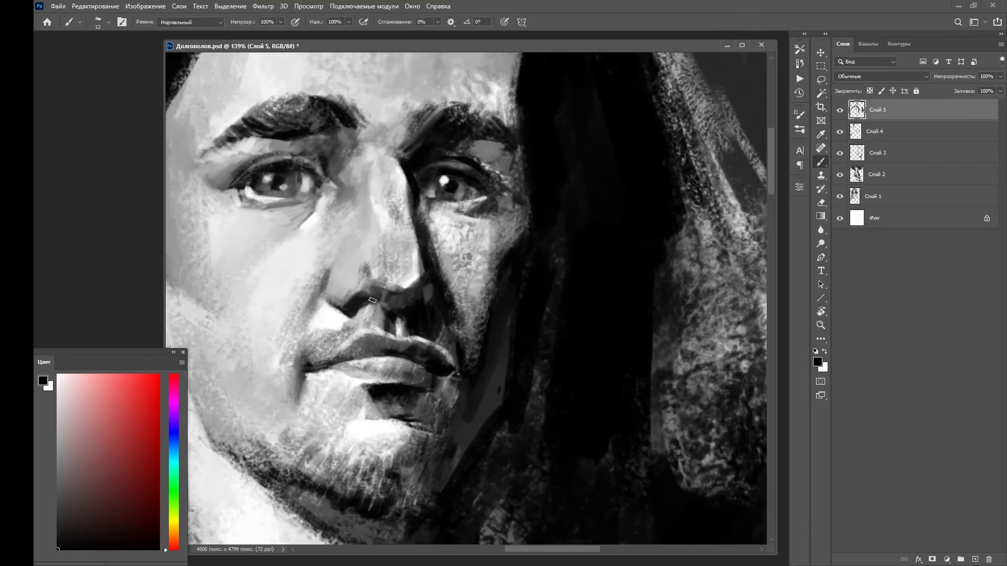
Paint mid-grey strokes shaping the lips with a slightly smaller brush.
key(x)
key(bracketleft)
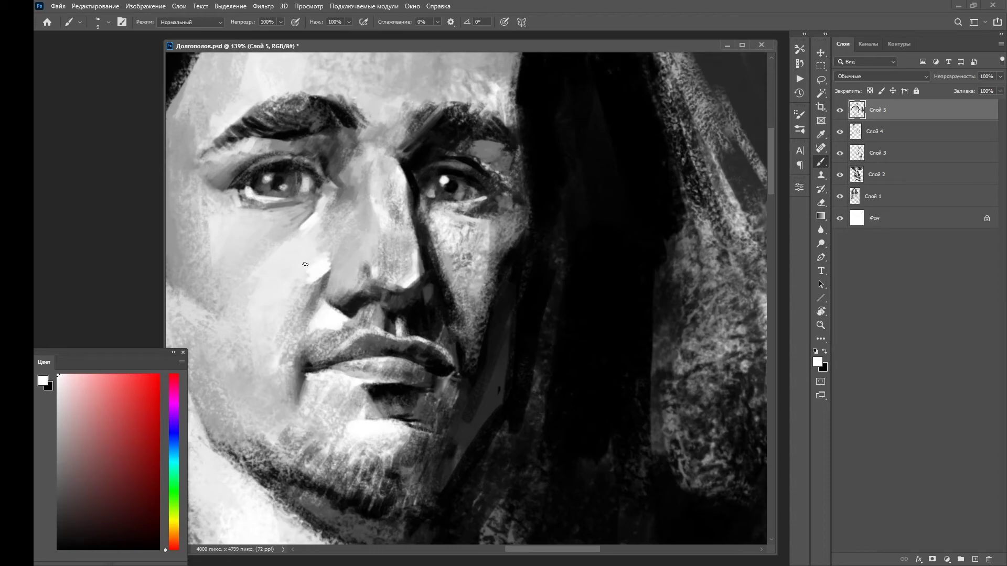
key(ctrl+0)
alt+click(365, 279)
scroll(366, 279, up, 4)
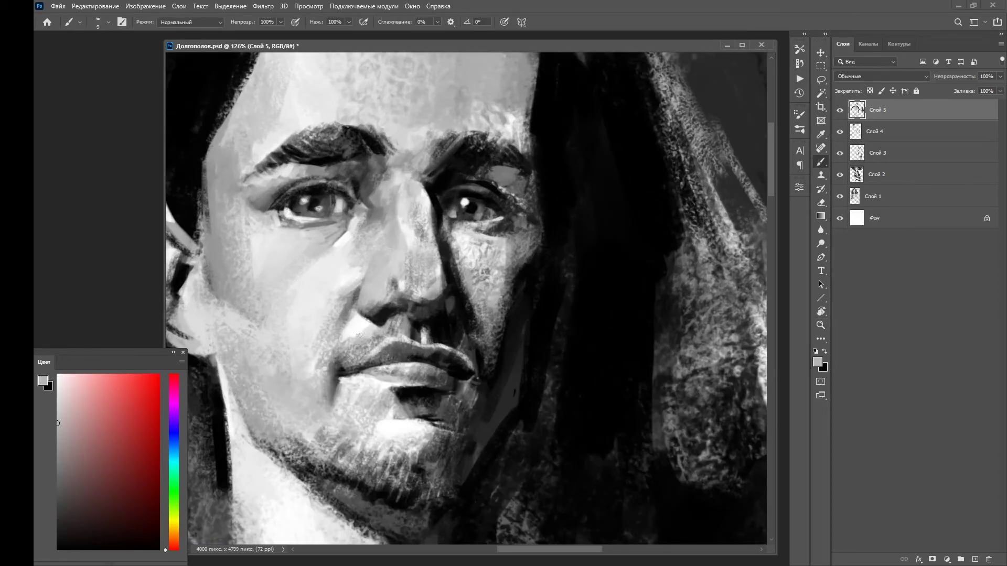
drag(360, 335, 399, 330)
key(ctrl+0)
scroll(335, 294, up, 4)
Sample lighter and mid grey tones and zoom to review the portrait.
key(bracketright)
alt+click(301, 380)
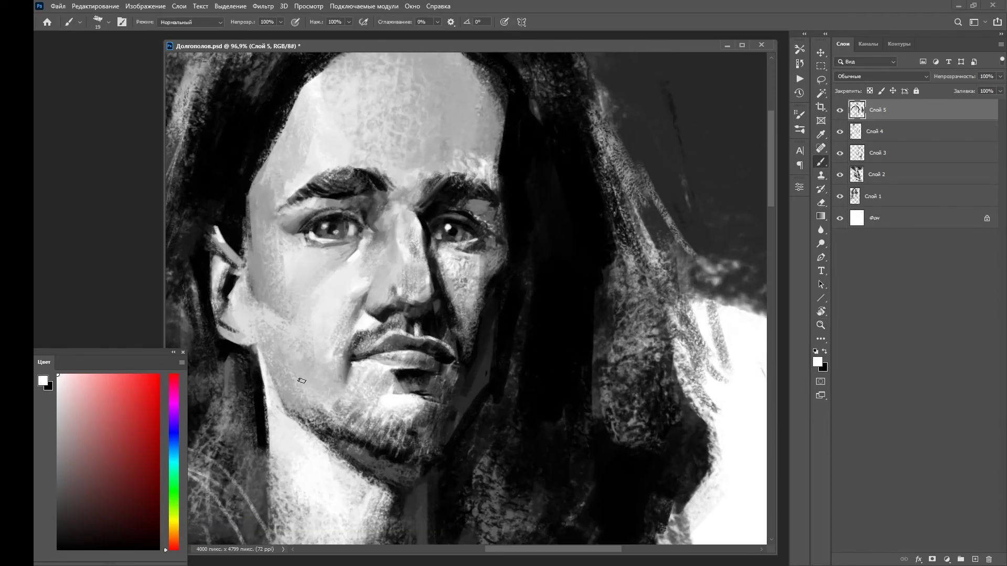
key(x)
alt+click(332, 401)
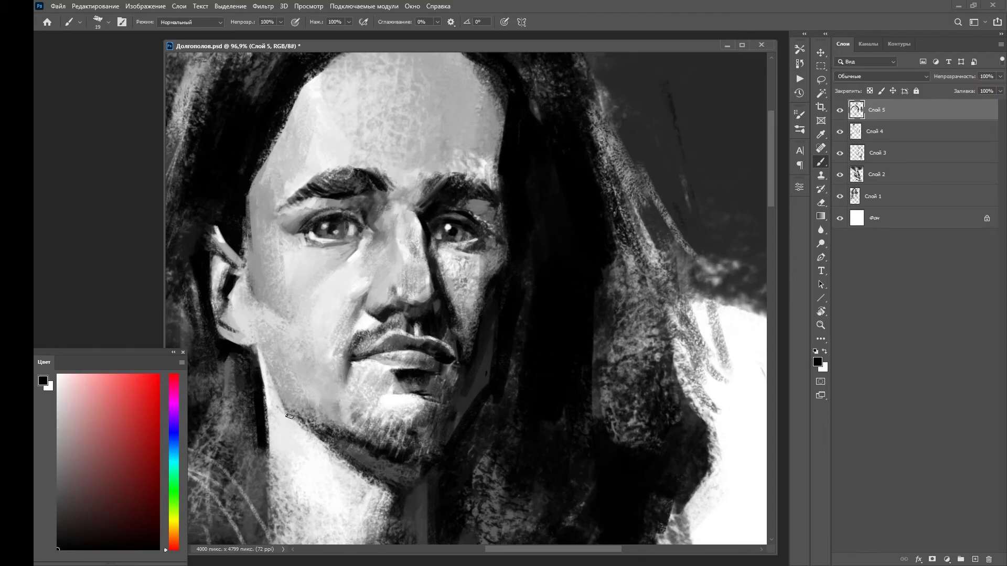
alt+click(304, 418)
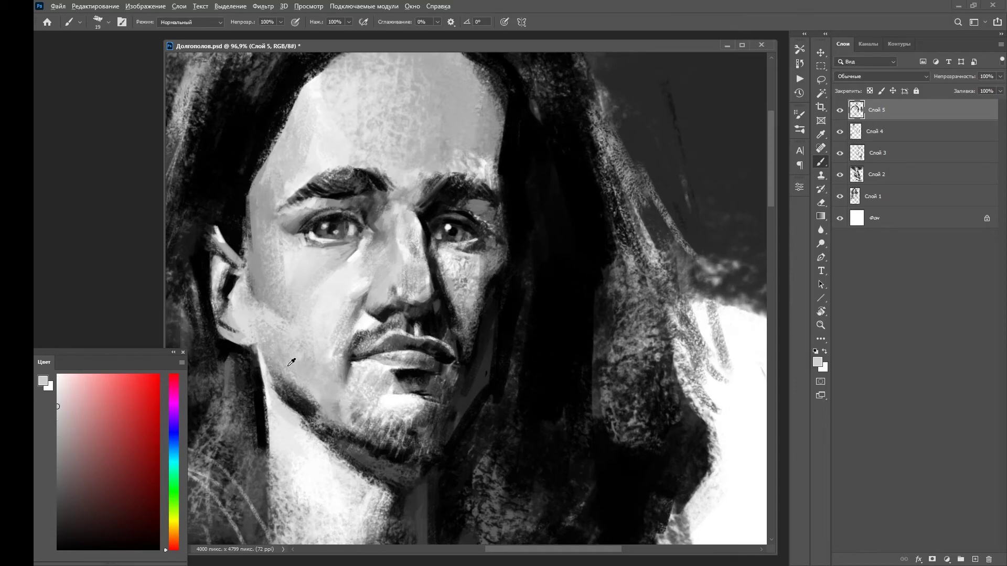
key(z)
scroll(320, 431, down, 5)
scroll(343, 220, up, 4)
Add small dark grey strokes near the chin and sample near-black for shadows.
key(b)
alt+click(367, 299)
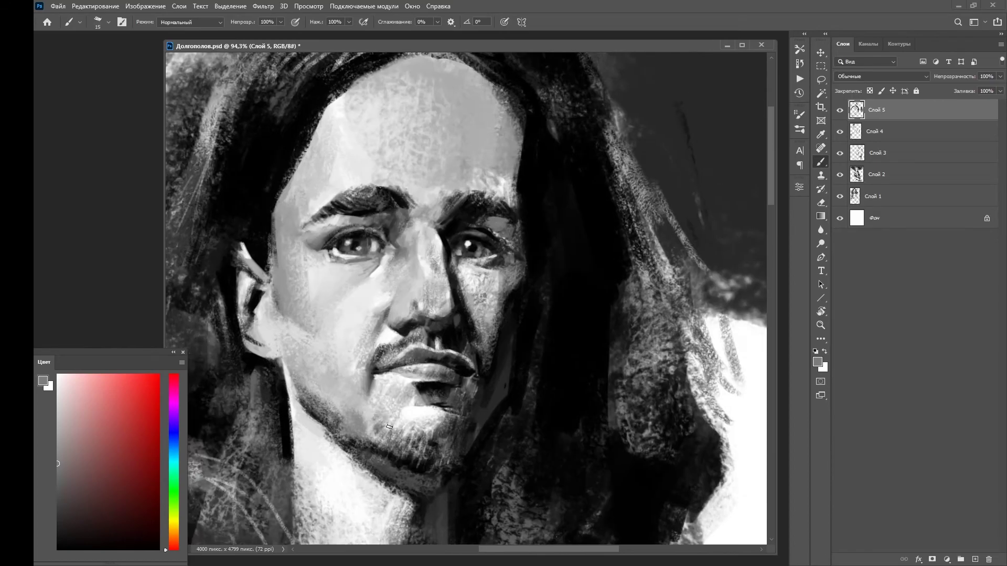
scroll(402, 445, up, 2)
drag(409, 425, 419, 391)
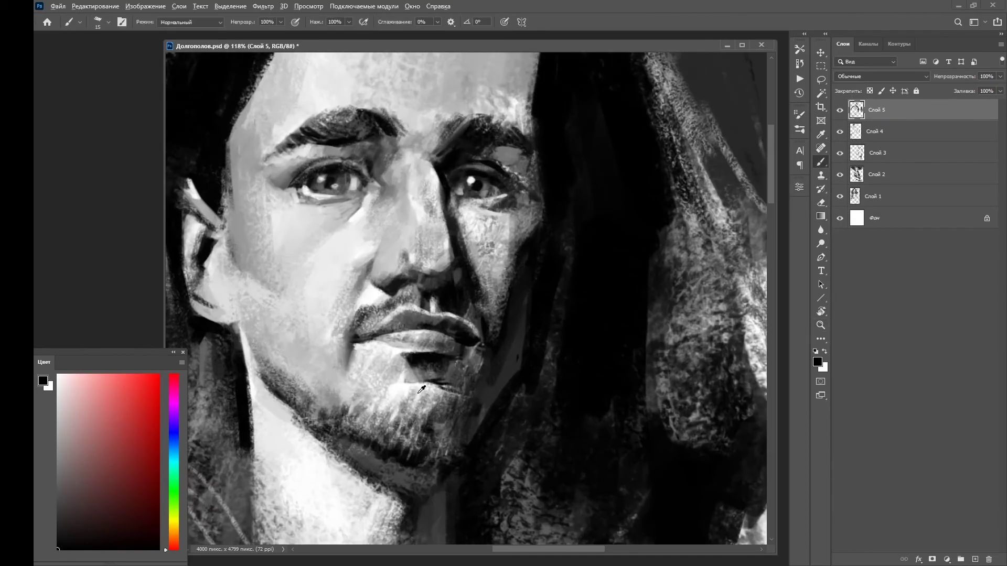
alt+click(440, 367)
scroll(439, 367, down, 3)
scroll(446, 353, up, 3)
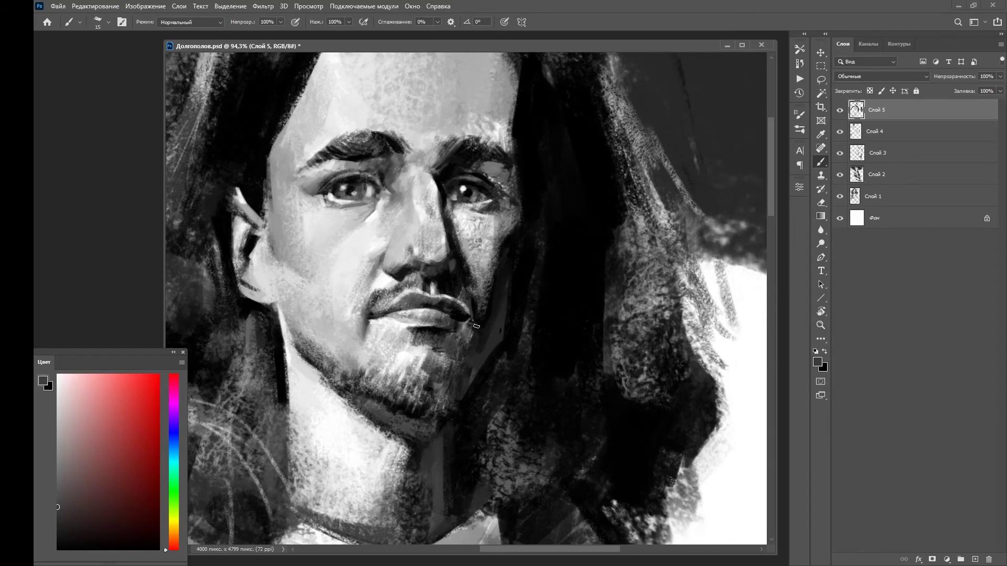
scroll(500, 327, up, 2)
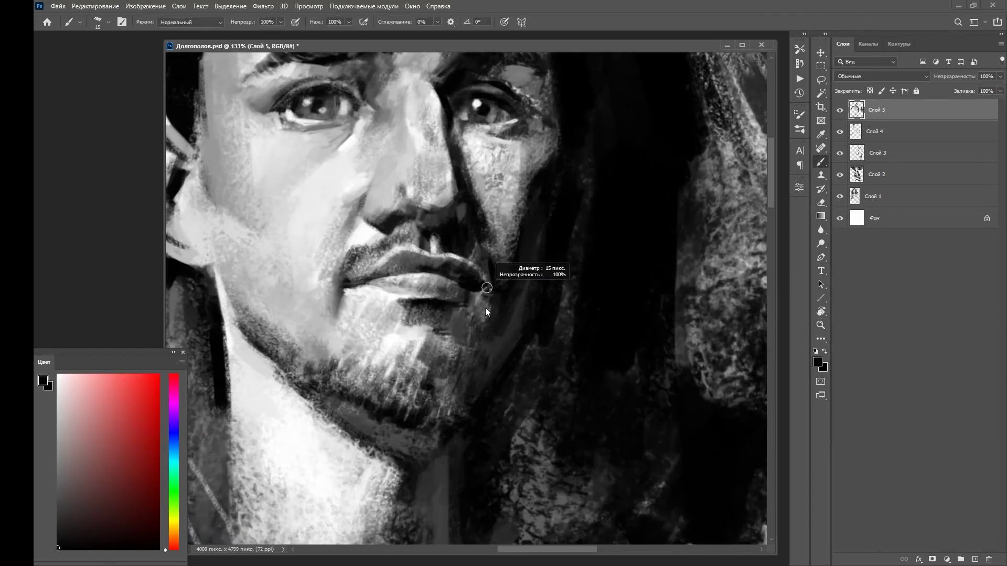
Darken the lip corner, lighten the lower lip, and add a light stroke below the corner.
drag(472, 286, 490, 291)
key(x)
drag(443, 286, 460, 289)
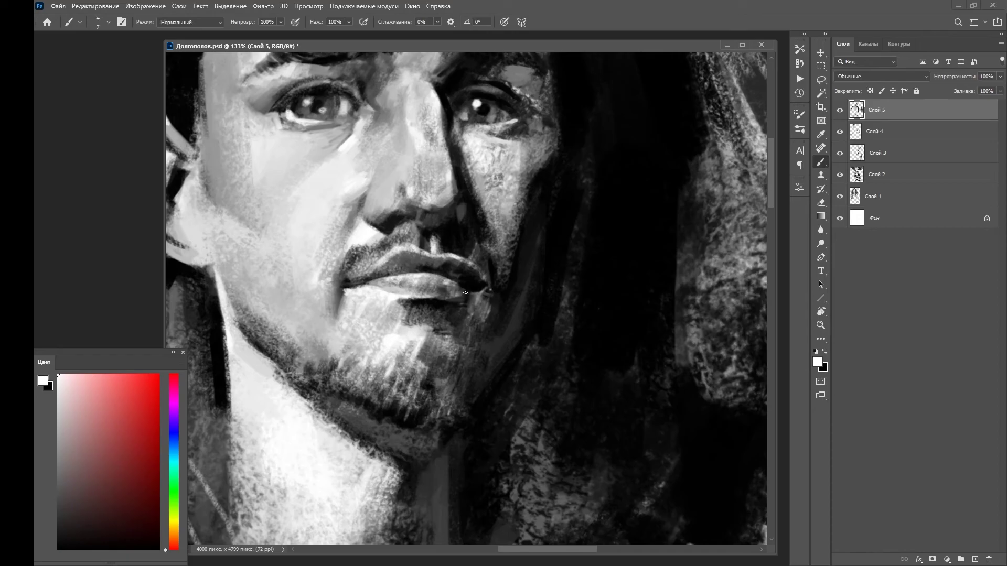
scroll(489, 283, up, 2)
alt+click(447, 303)
key(x)
alt+click(470, 322)
drag(501, 341, 513, 318)
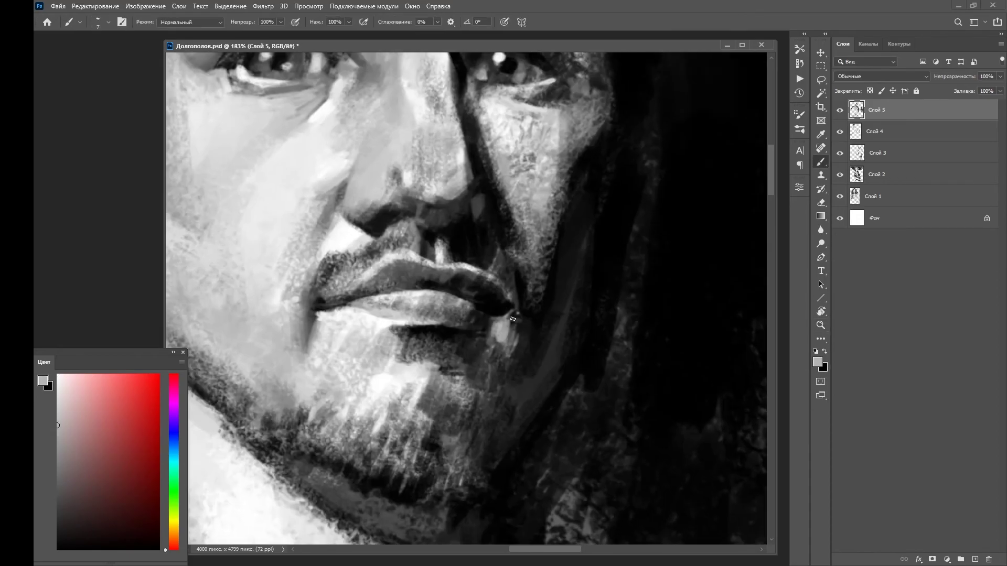
Darken the outer corner of the right eye with dark grey.
scroll(536, 300, down, 6)
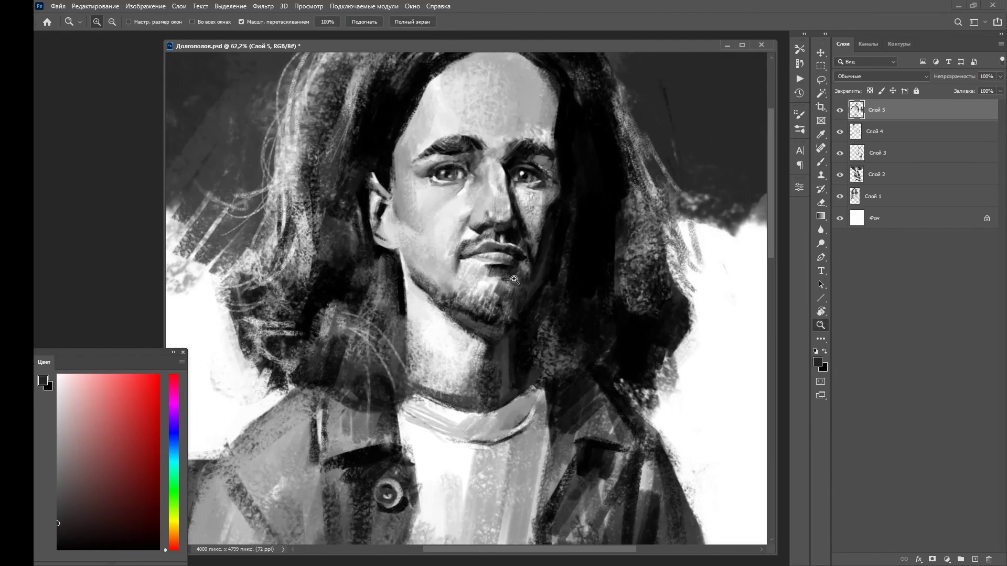
scroll(519, 254, up, 5)
alt+click(519, 255)
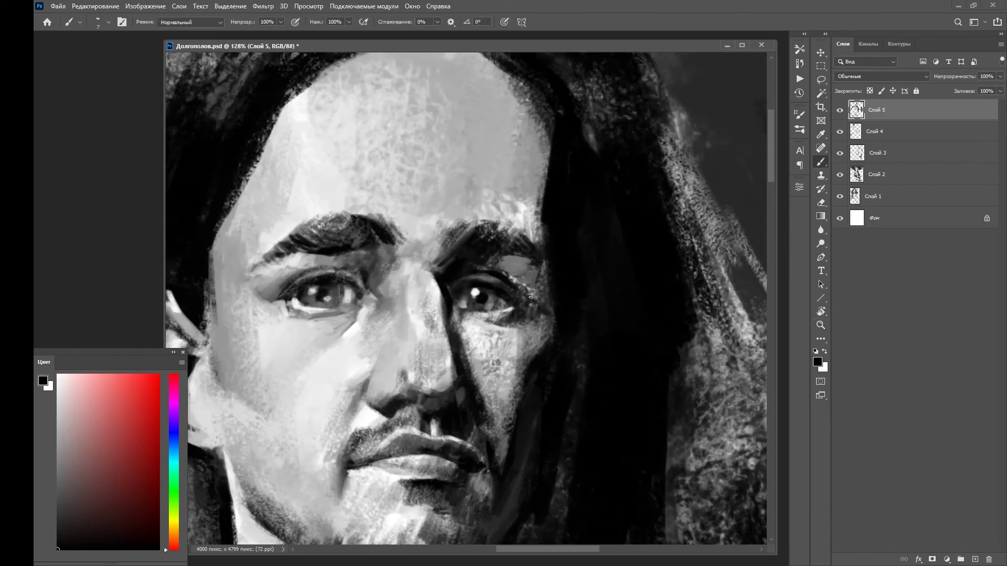
drag(531, 298, 543, 269)
scroll(564, 285, down, 3)
alt+click(535, 242)
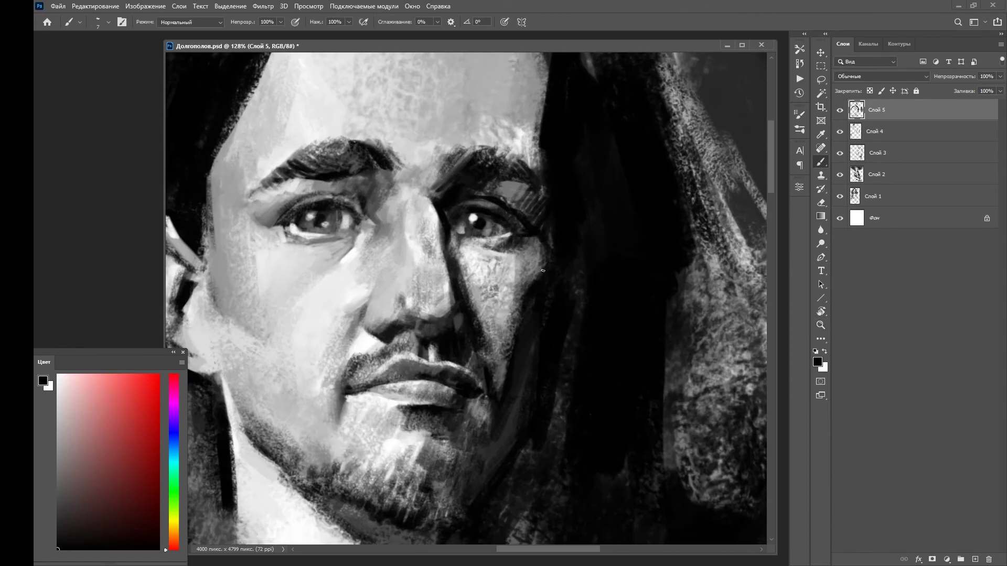
key(z)
scroll(472, 315, down, 5)
scroll(388, 360, up, 4)
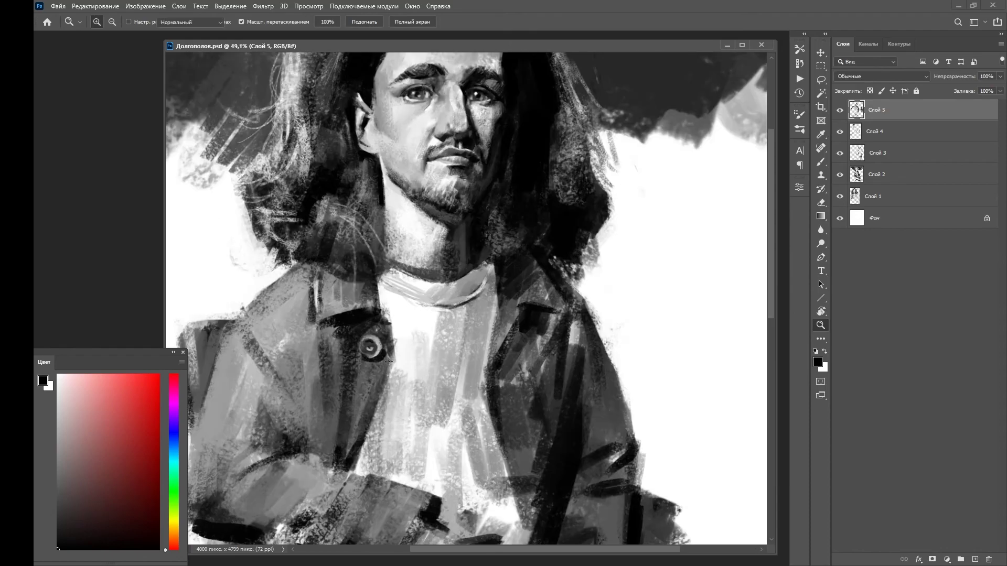
Add dark strokes to the lower jacket and near the collar.
key(b)
drag(362, 446, 387, 464)
key(x)
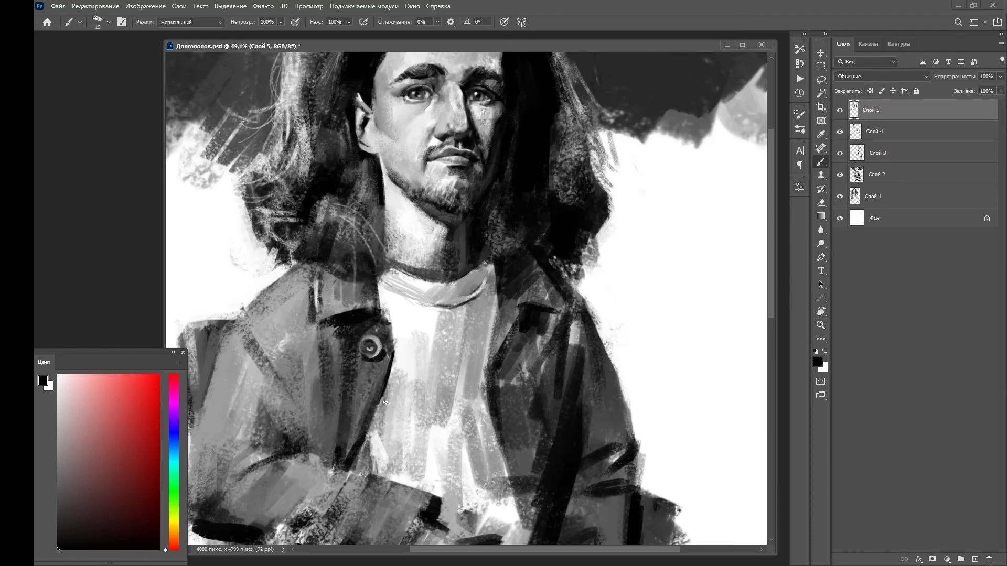
drag(325, 391, 294, 451)
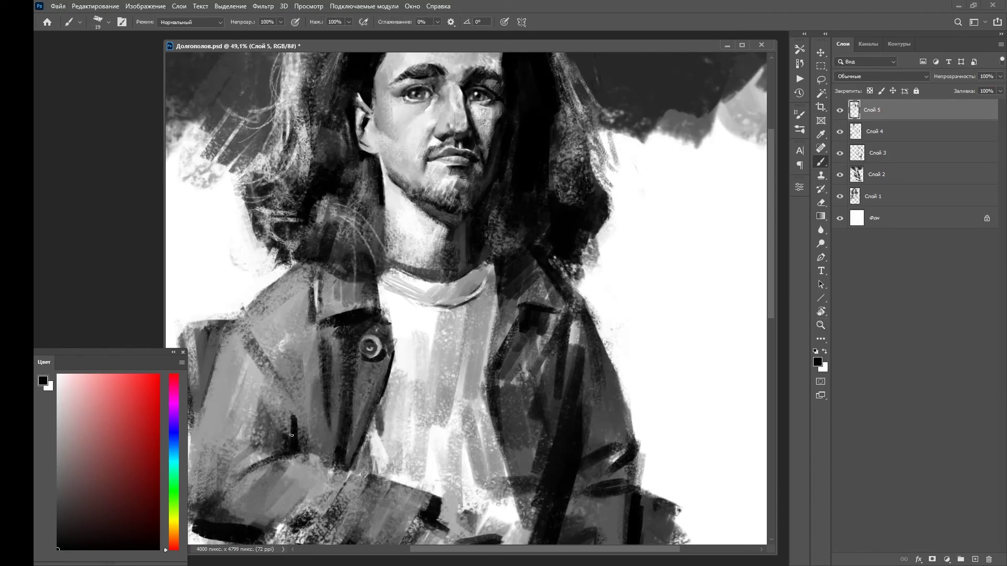
drag(275, 388, 310, 429)
drag(314, 304, 338, 295)
key(x)
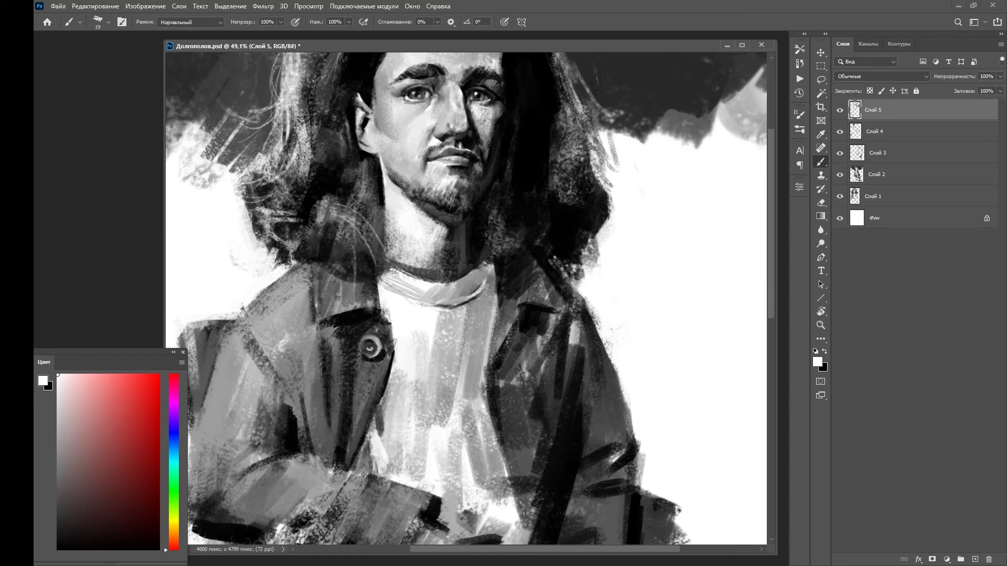
scroll(365, 300, down, 1)
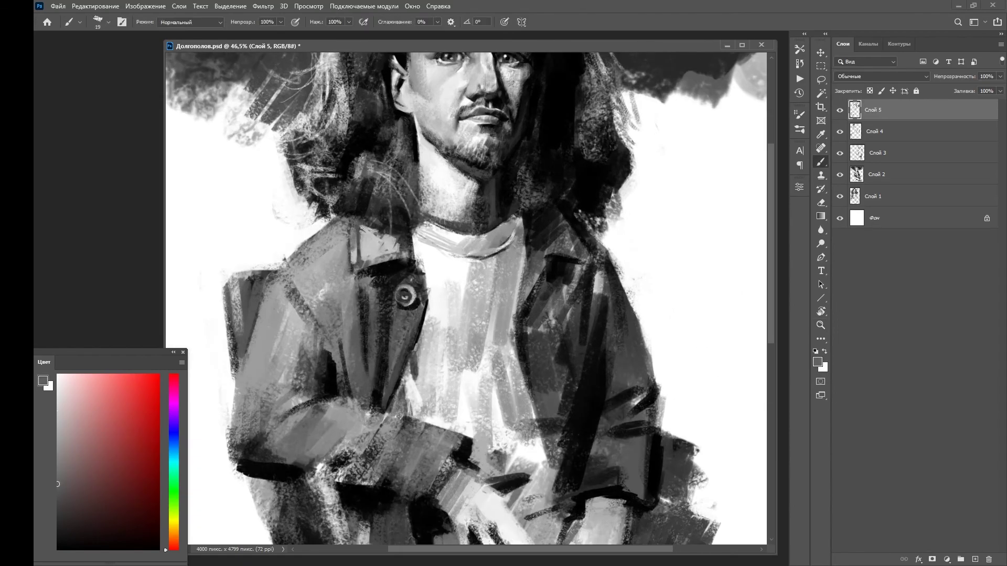
scroll(362, 228, down, 2)
scroll(353, 266, up, 3)
key(d)
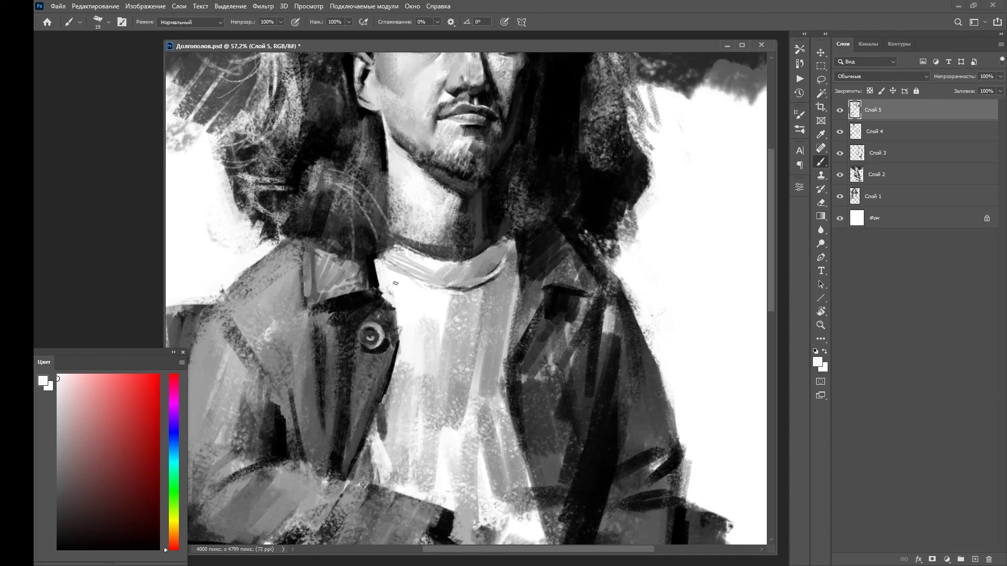
Paint mid grey over the jacket button.
alt+click(368, 368)
mouse_move(368, 367)
mouse_down()
mouse_move(374, 310)
mouse_move(397, 357)
mouse_up()
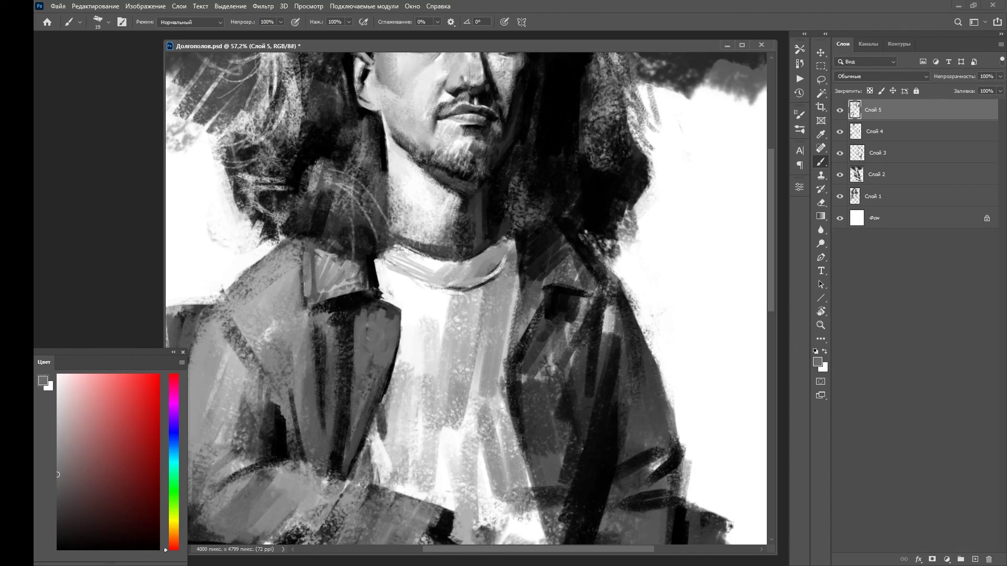
scroll(376, 327, down, 5)
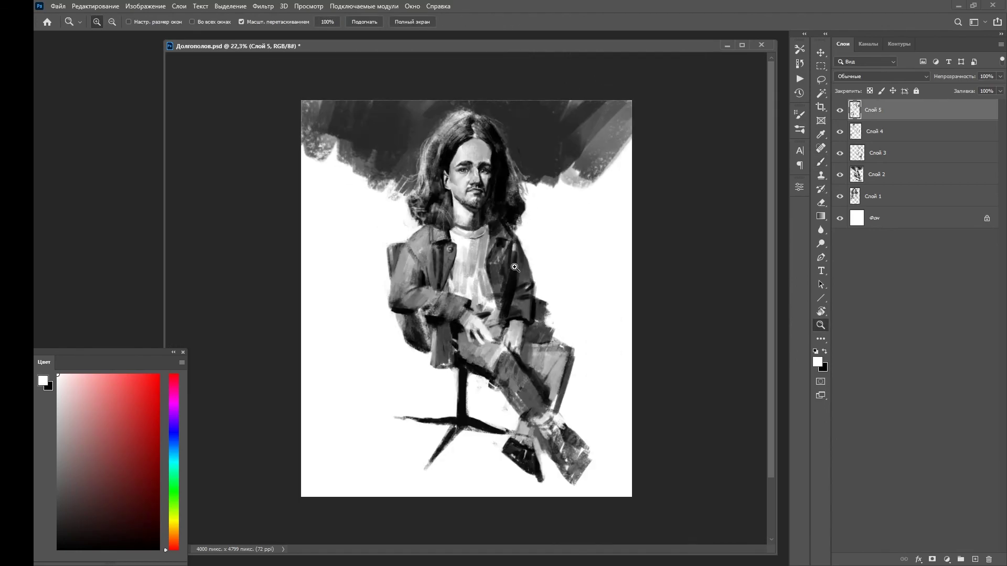
scroll(467, 209, up, 2)
Brush light textured strokes into the top background on both sides.
key(x)
drag(677, 189, 734, 99)
scroll(655, 158, down, 2)
drag(335, 136, 378, 167)
scroll(378, 166, down, 3)
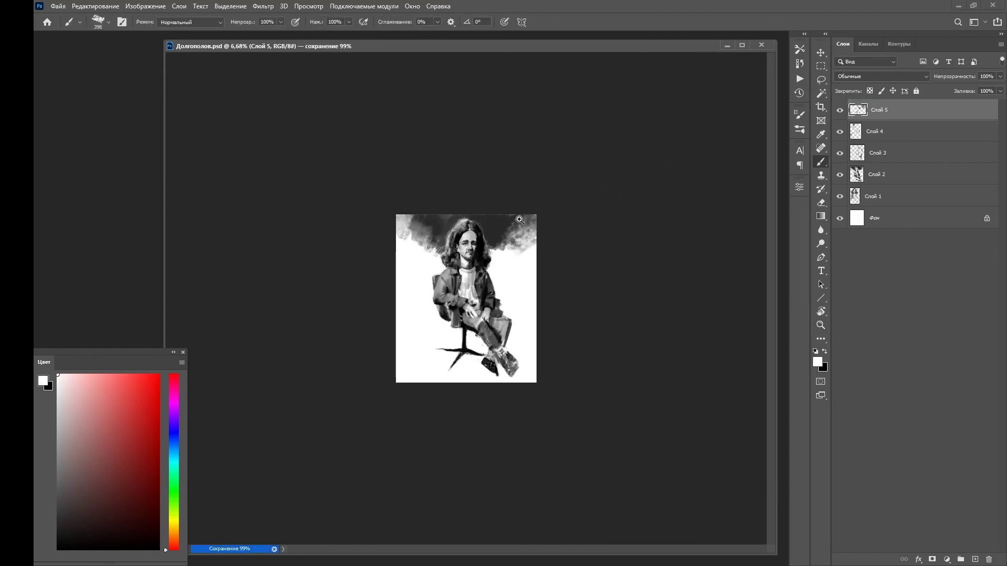
scroll(377, 167, up, 3)
Alternate black and white strokes to texture and soften the top background.
alt+click(604, 132)
drag(551, 158, 619, 199)
mouse_move(367, 105)
mouse_down()
mouse_move(335, 136)
mouse_move(367, 173)
mouse_up()
key(x)
scroll(368, 173, up, 1)
mouse_move(582, 200)
mouse_down()
mouse_move(638, 151)
mouse_move(587, 147)
mouse_up()
key(x)
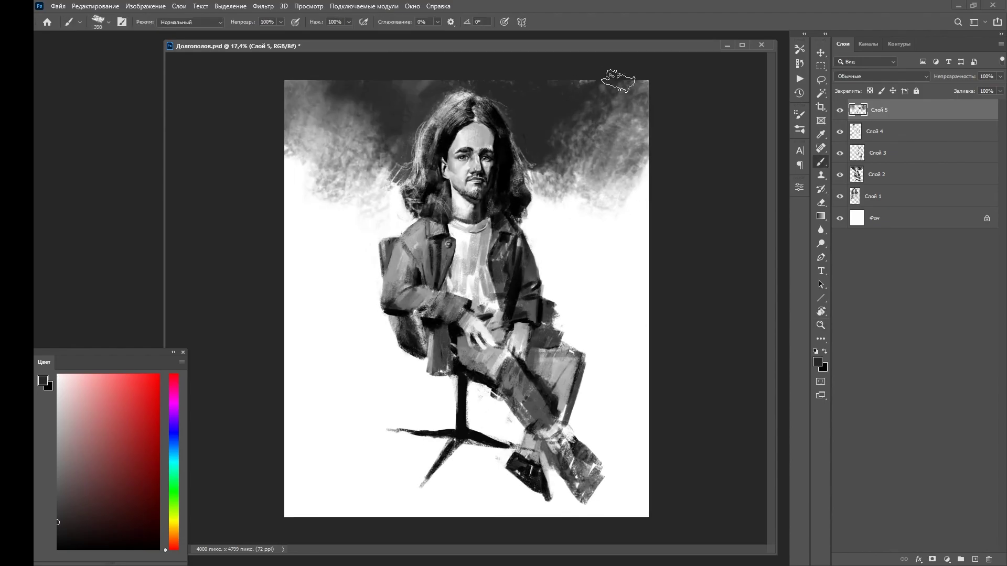